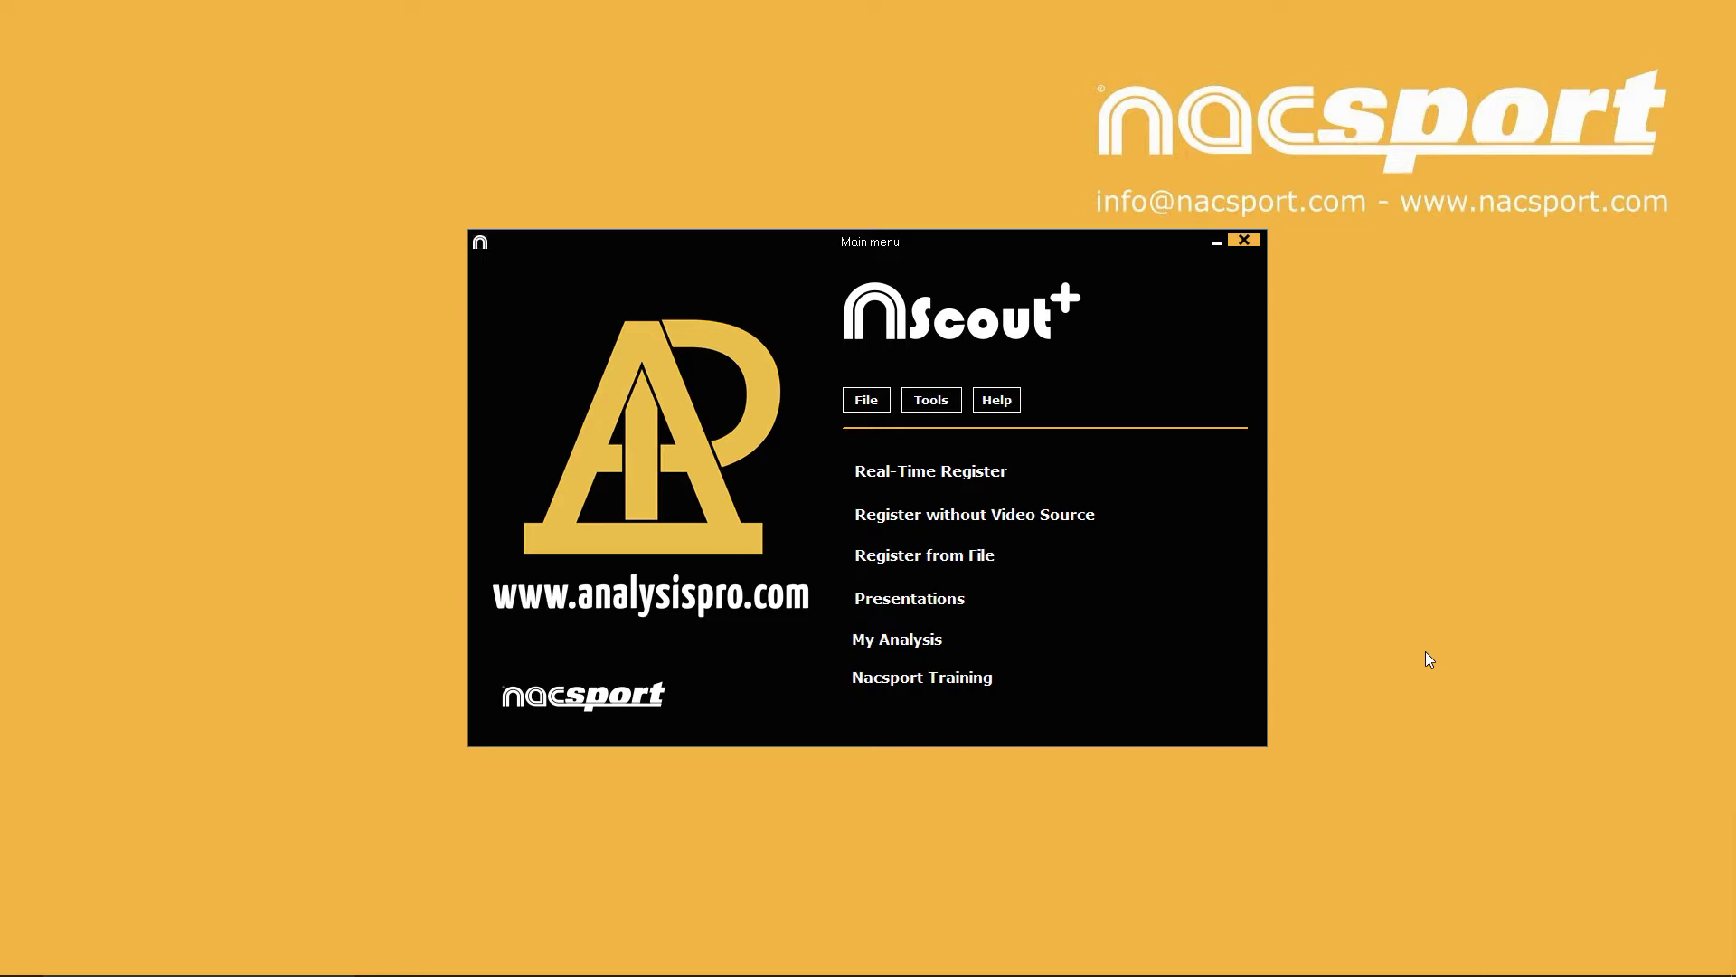
Create a new buttons template with My category 1 and enlarge its grid window to 761x801
left_click(866, 401)
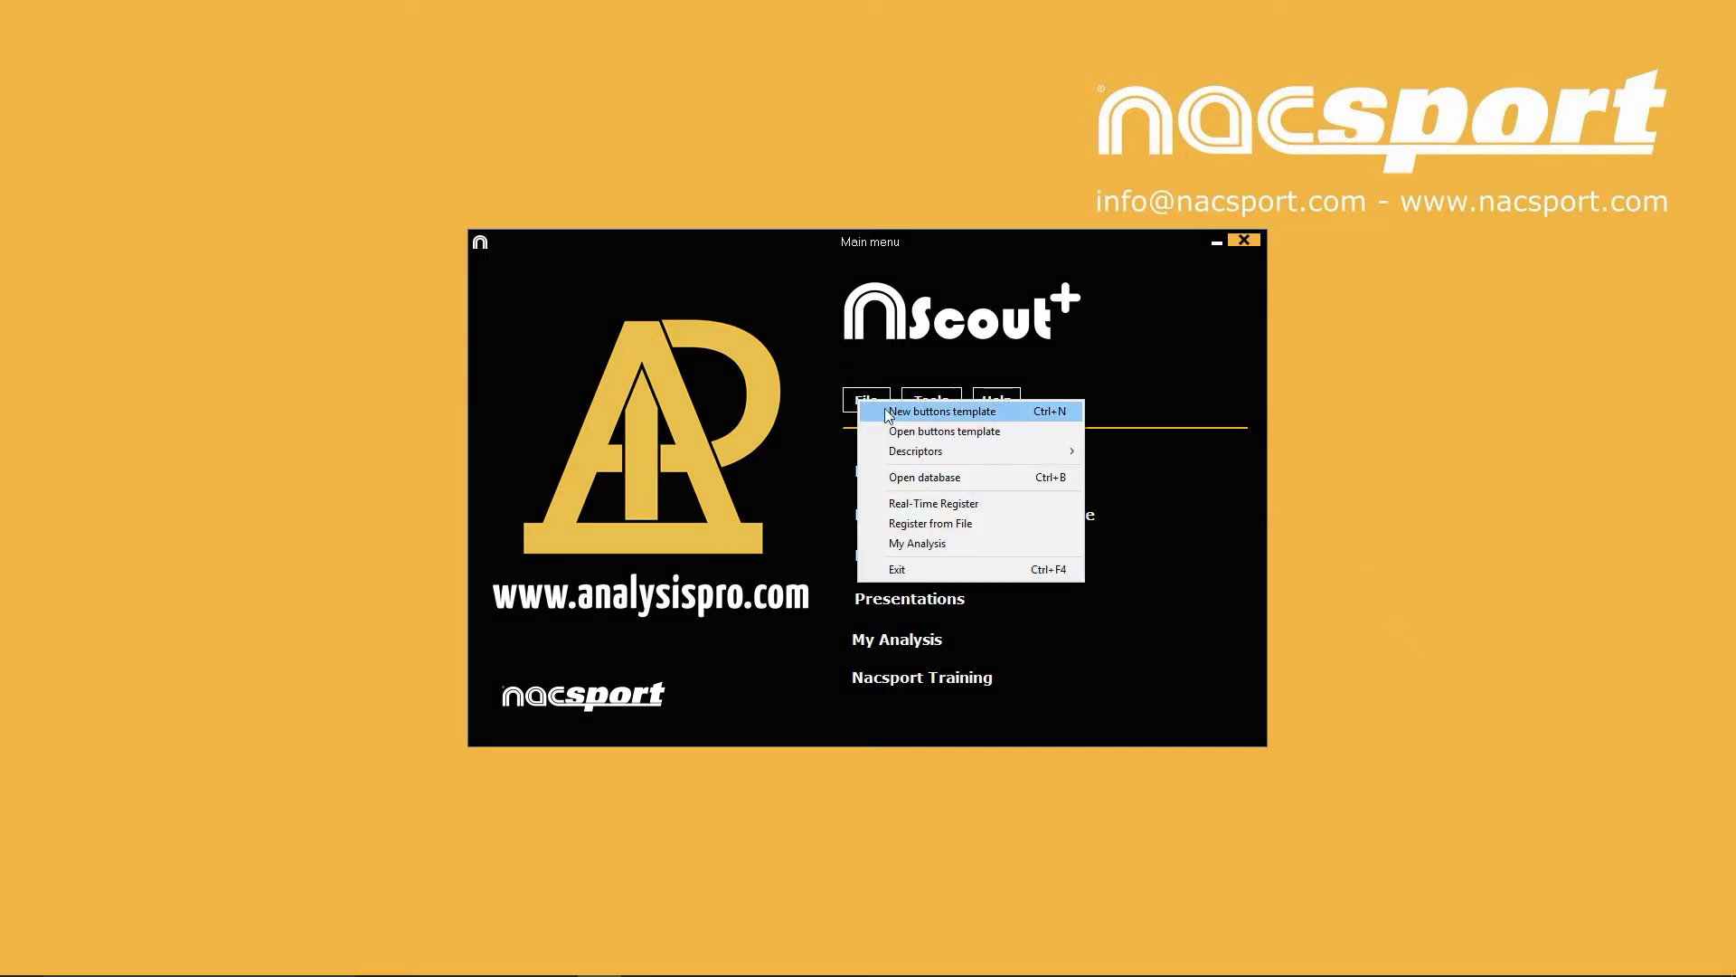
left_click(966, 417)
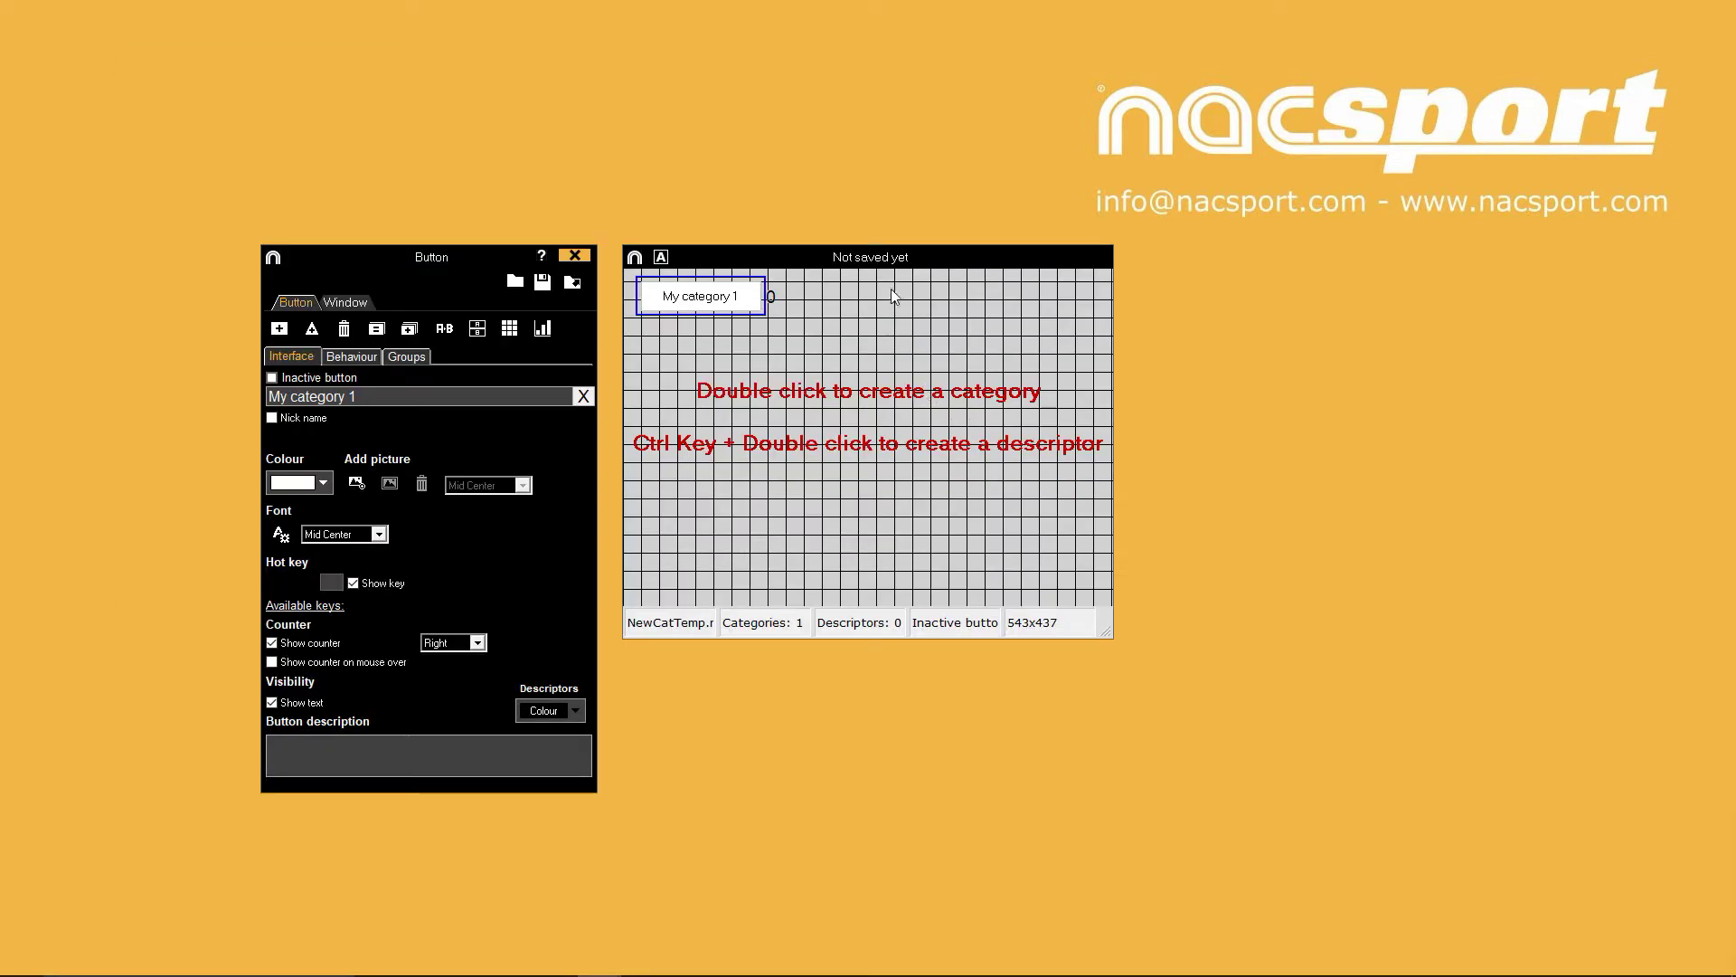
left_click_drag(884, 259, 1297, 262)
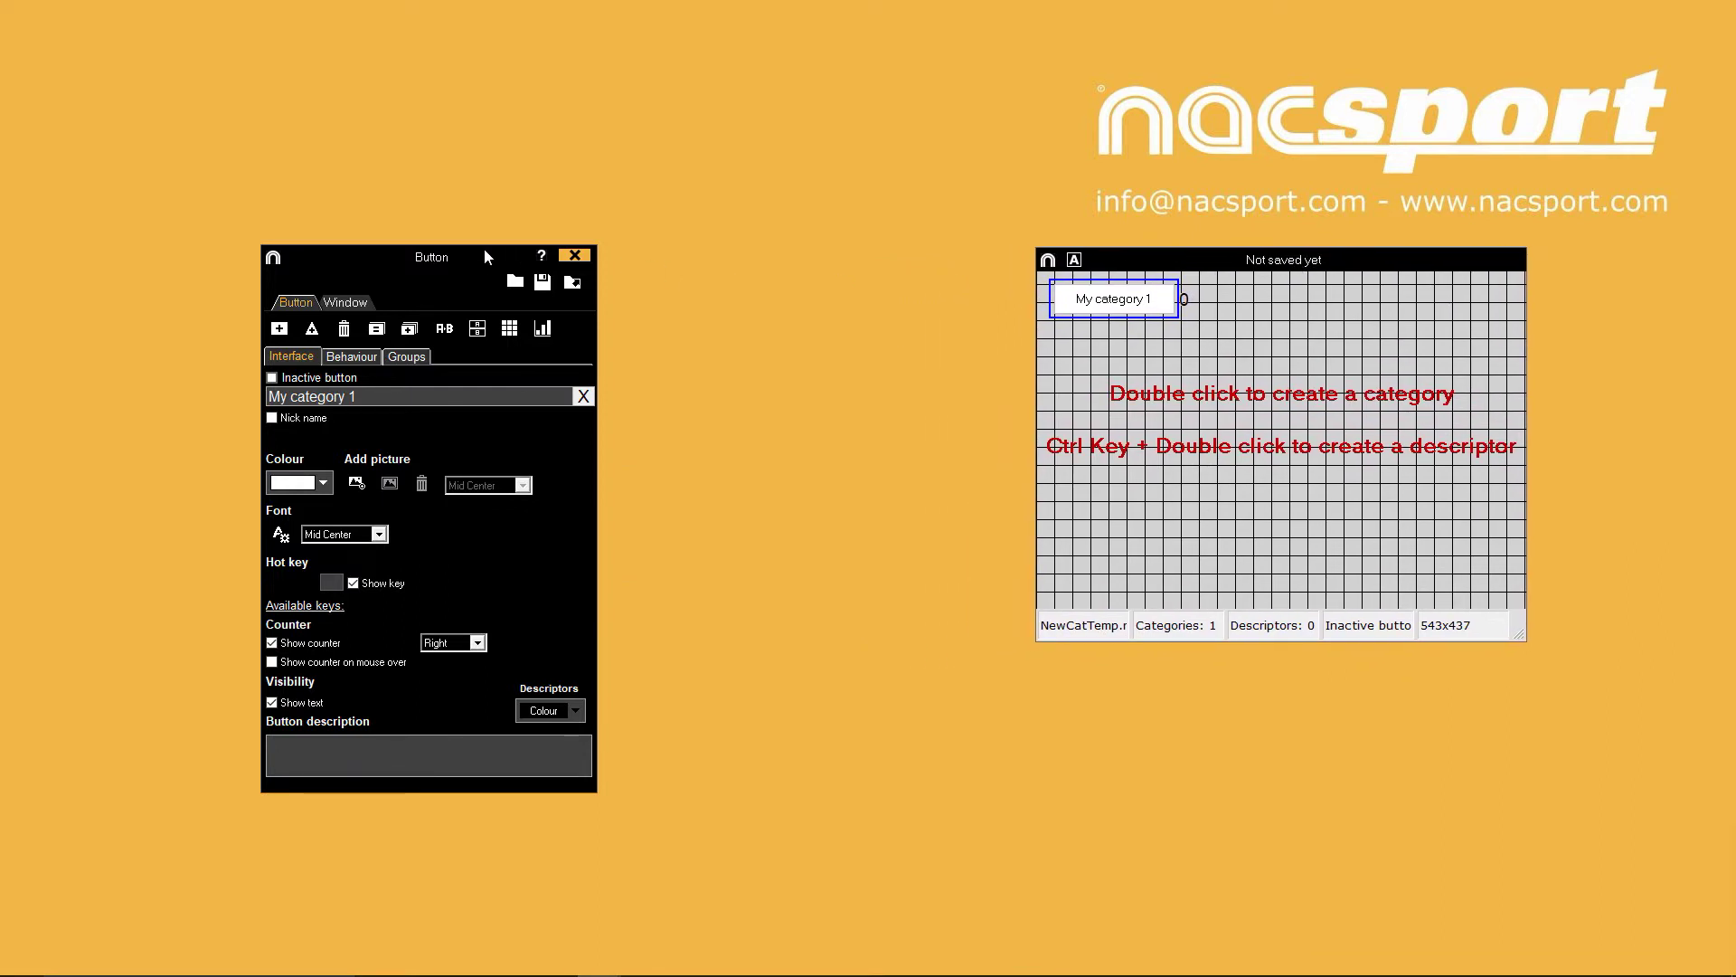
left_click_drag(481, 251, 362, 238)
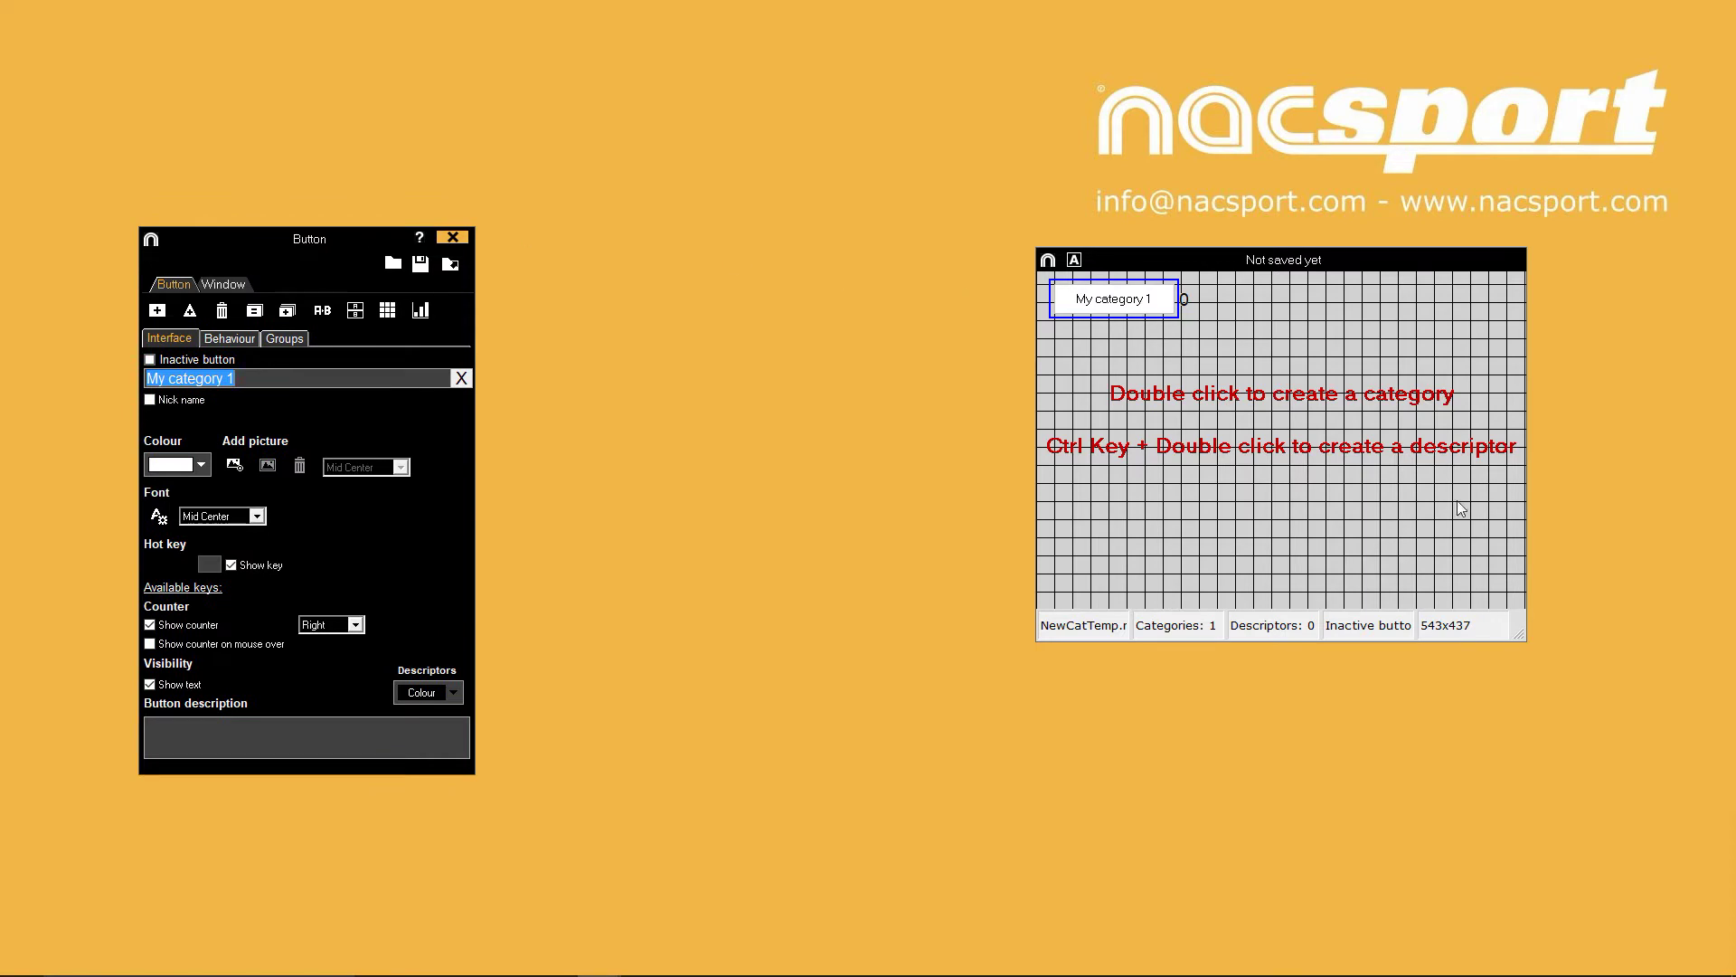
left_click_drag(1523, 633, 1716, 960)
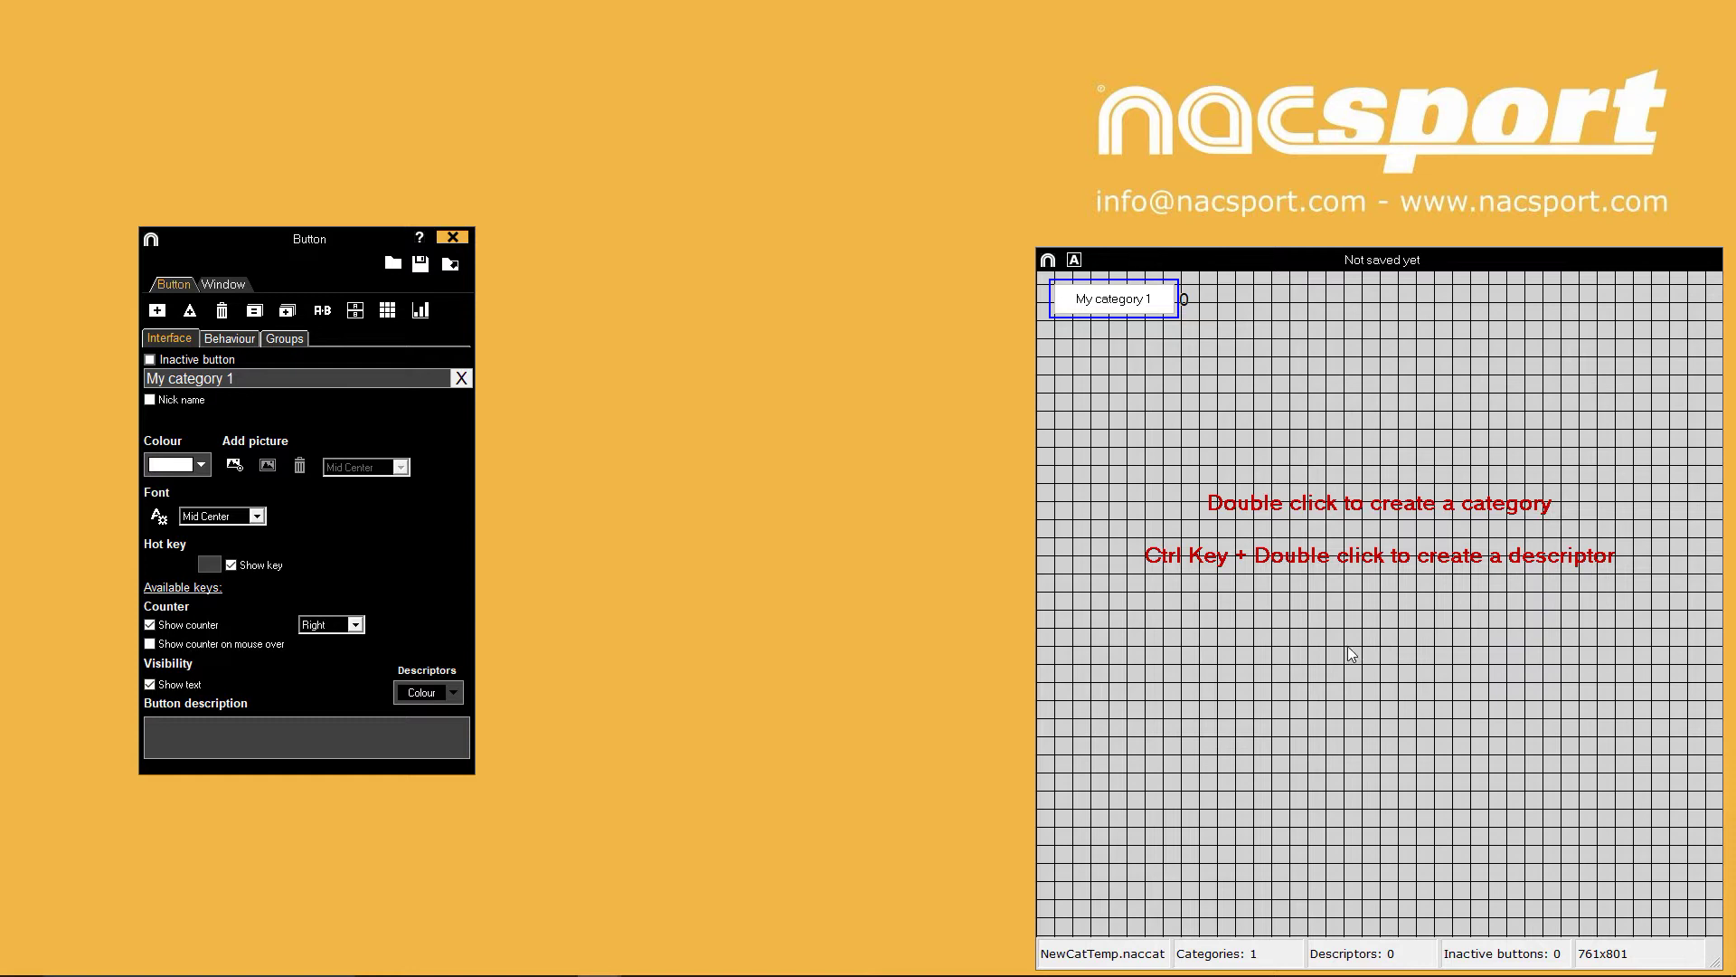
Add My category 2 and 3 along the top and My descriptor 1–3 in a mid-grid row
double_click(1317, 314)
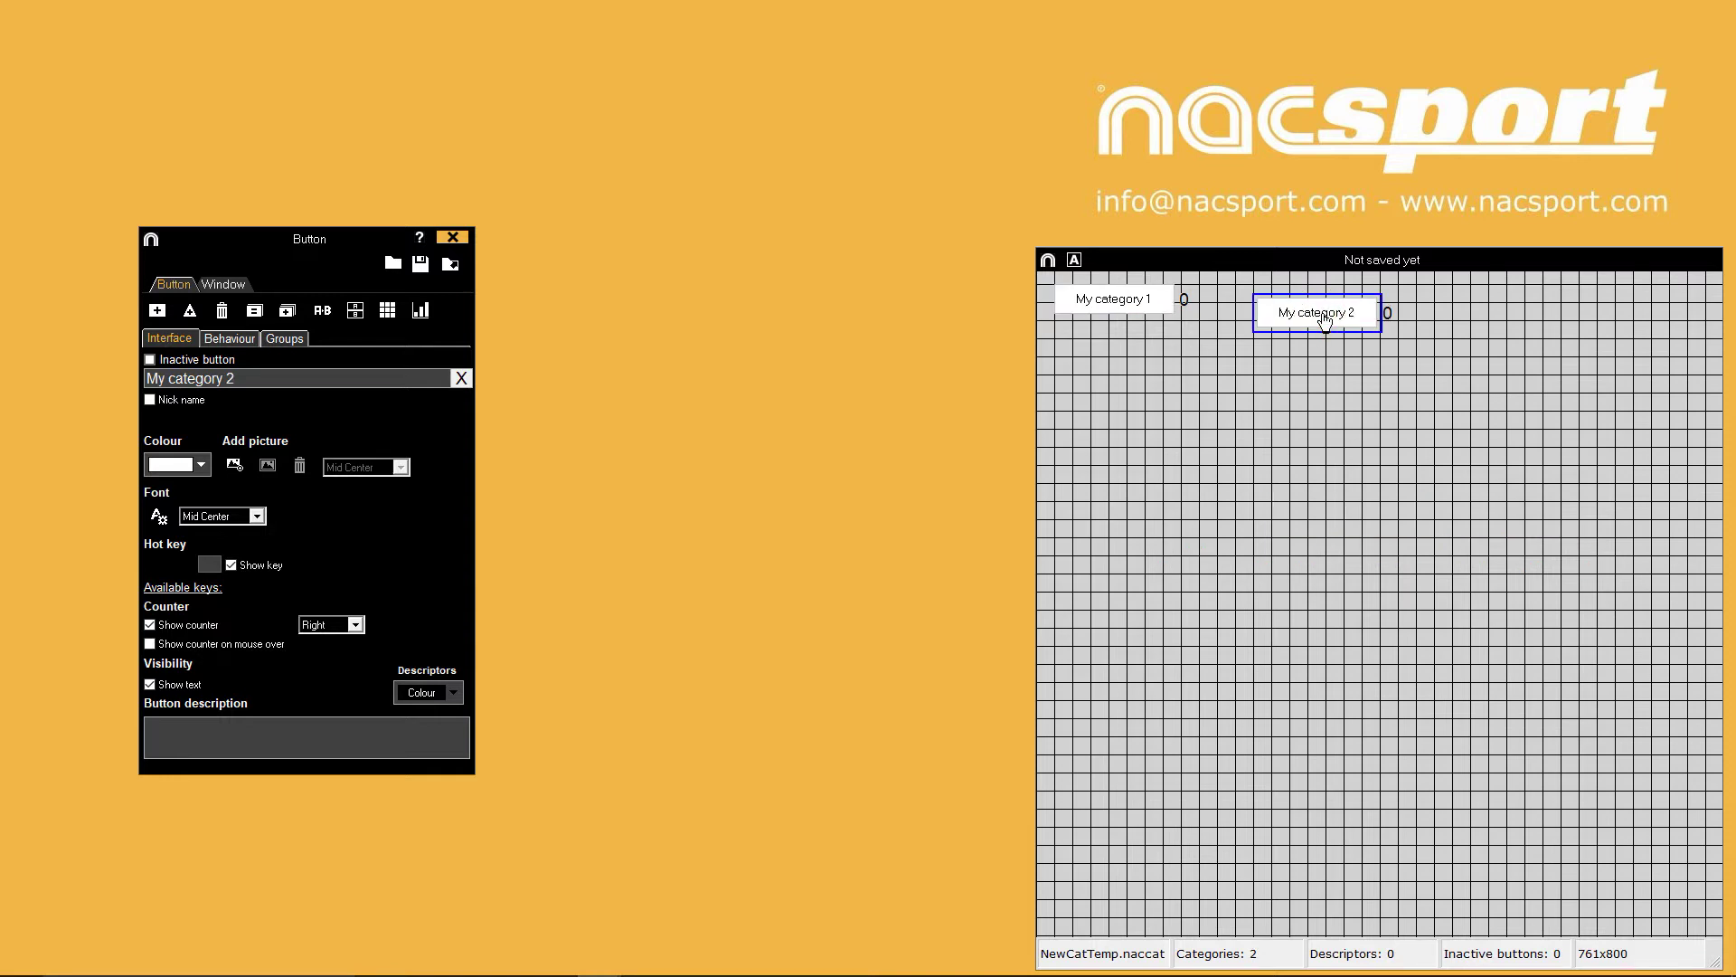
double_click(1536, 313)
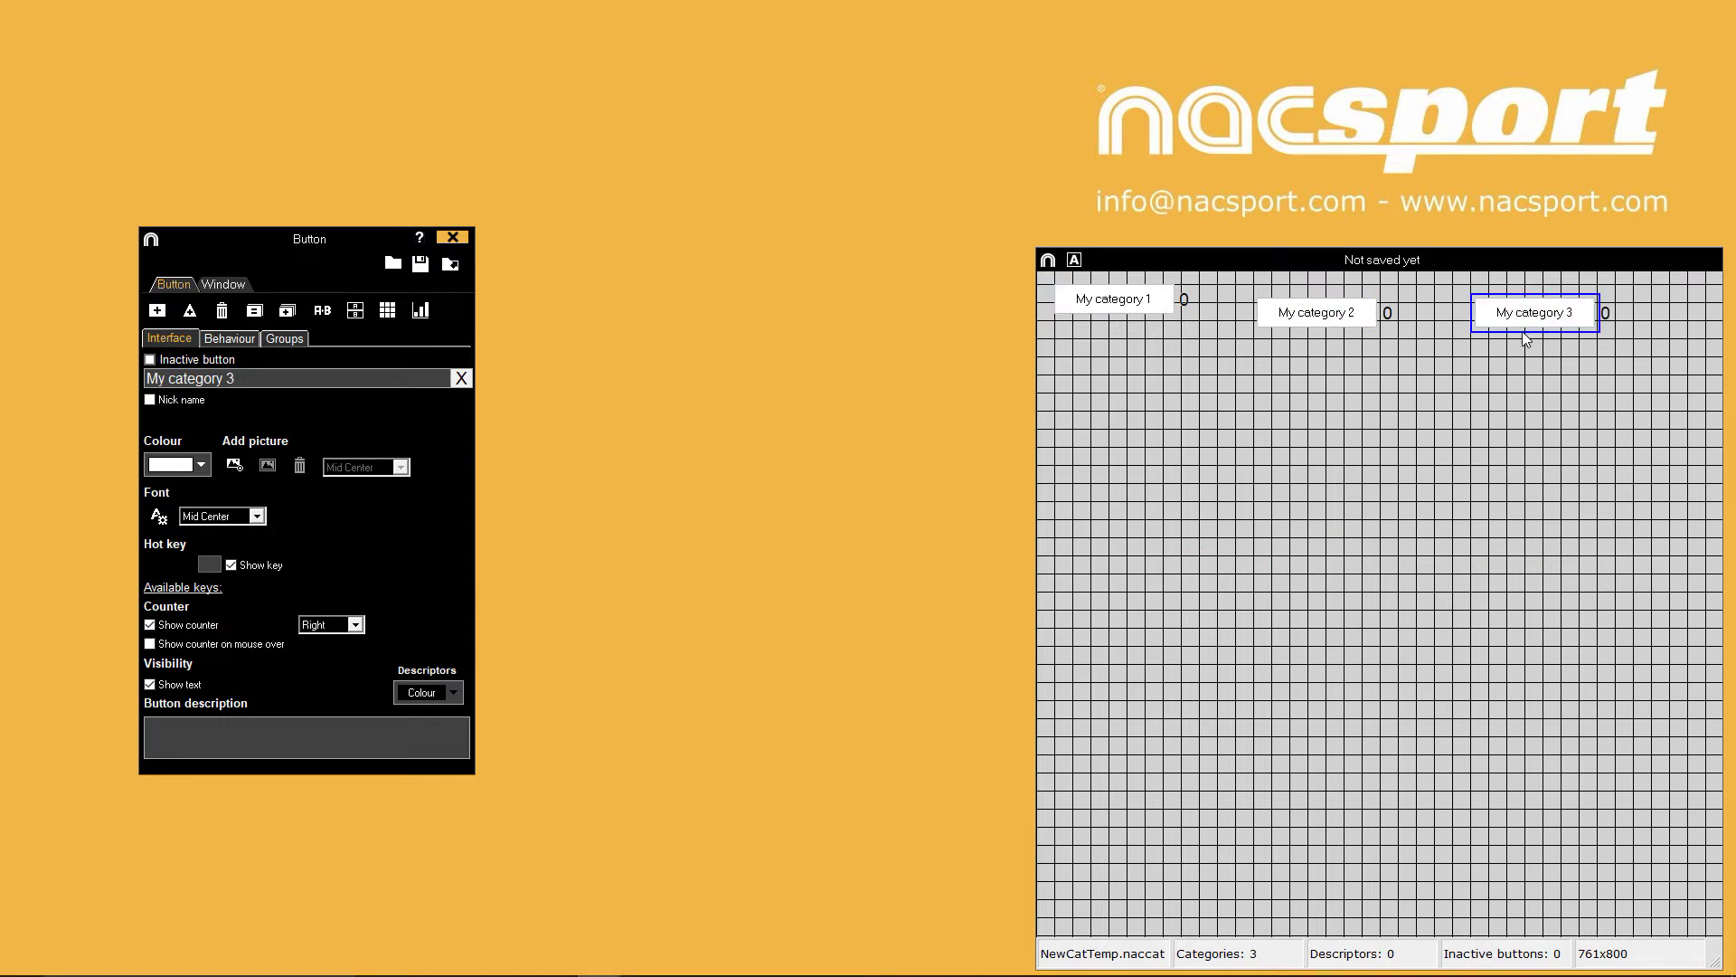
double_click(1252, 514)
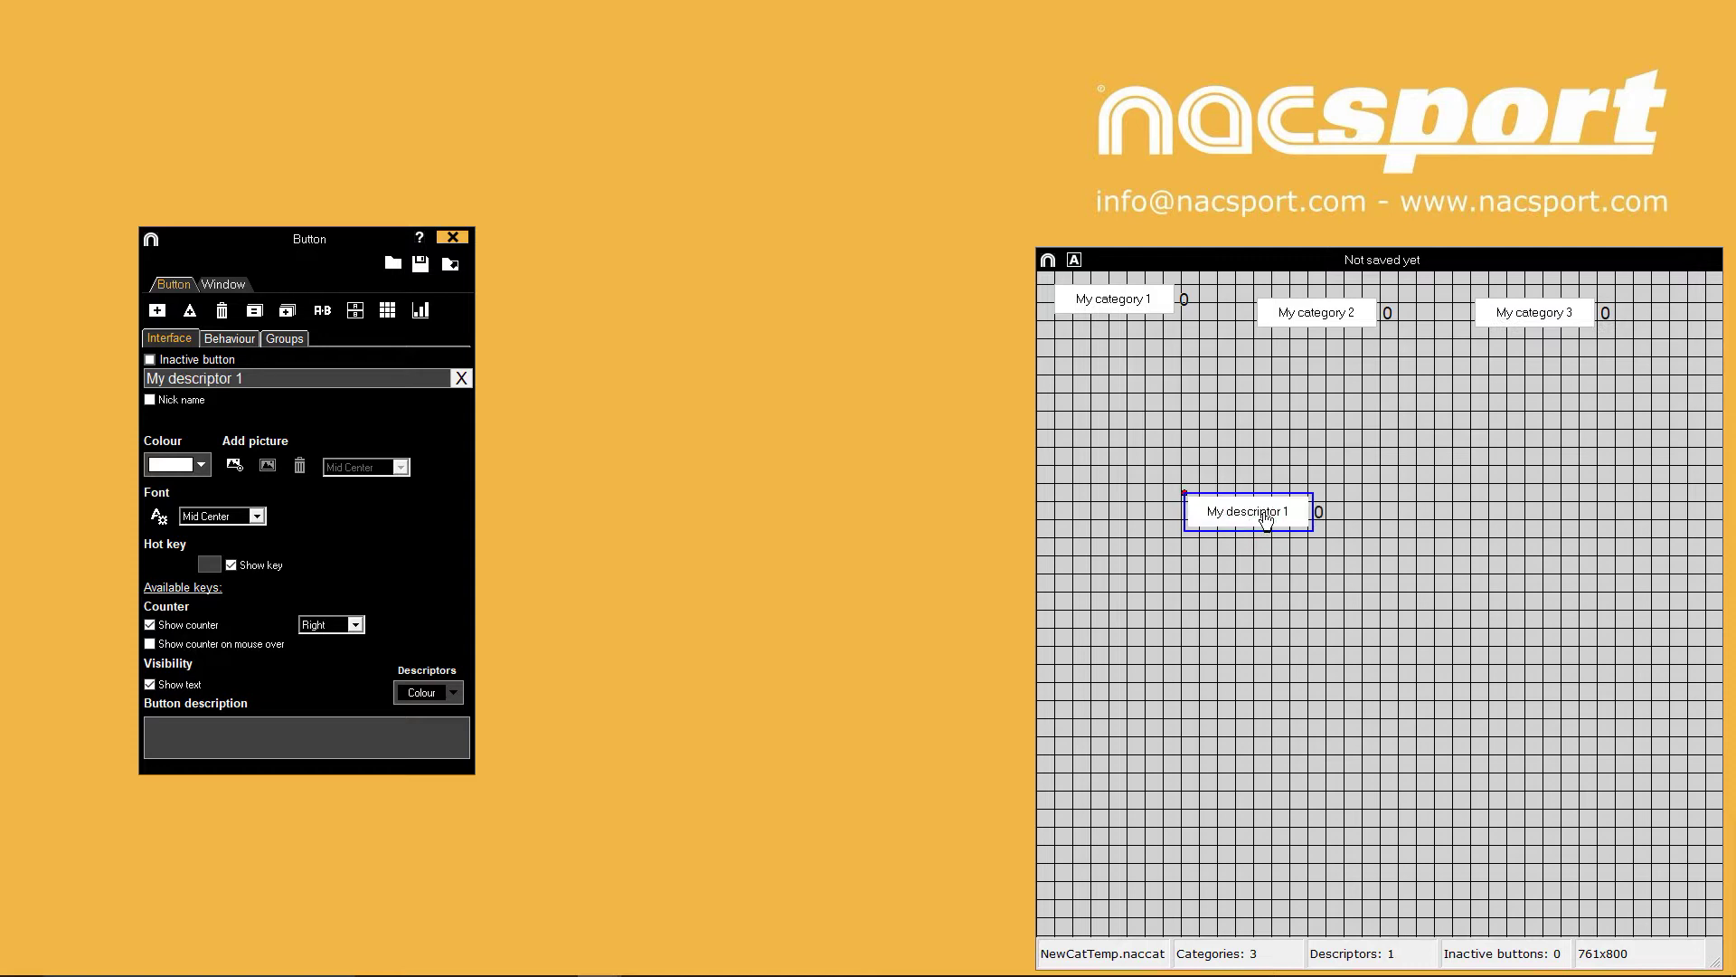
double_click(1382, 515)
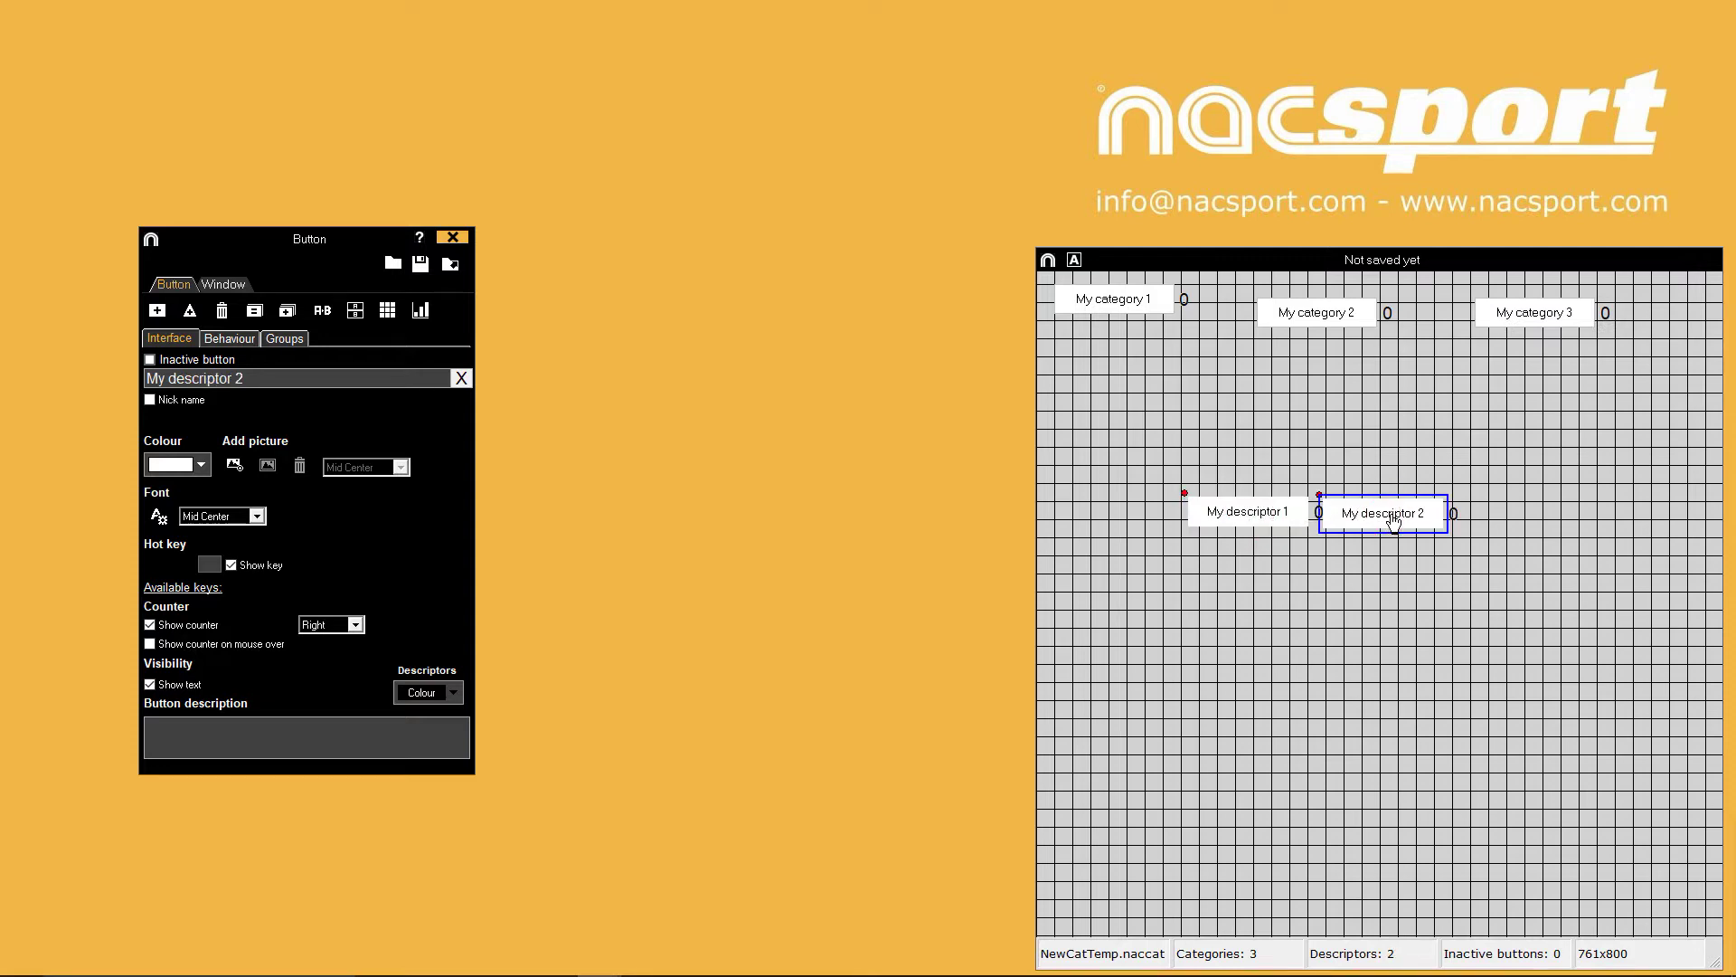
double_click(1515, 519)
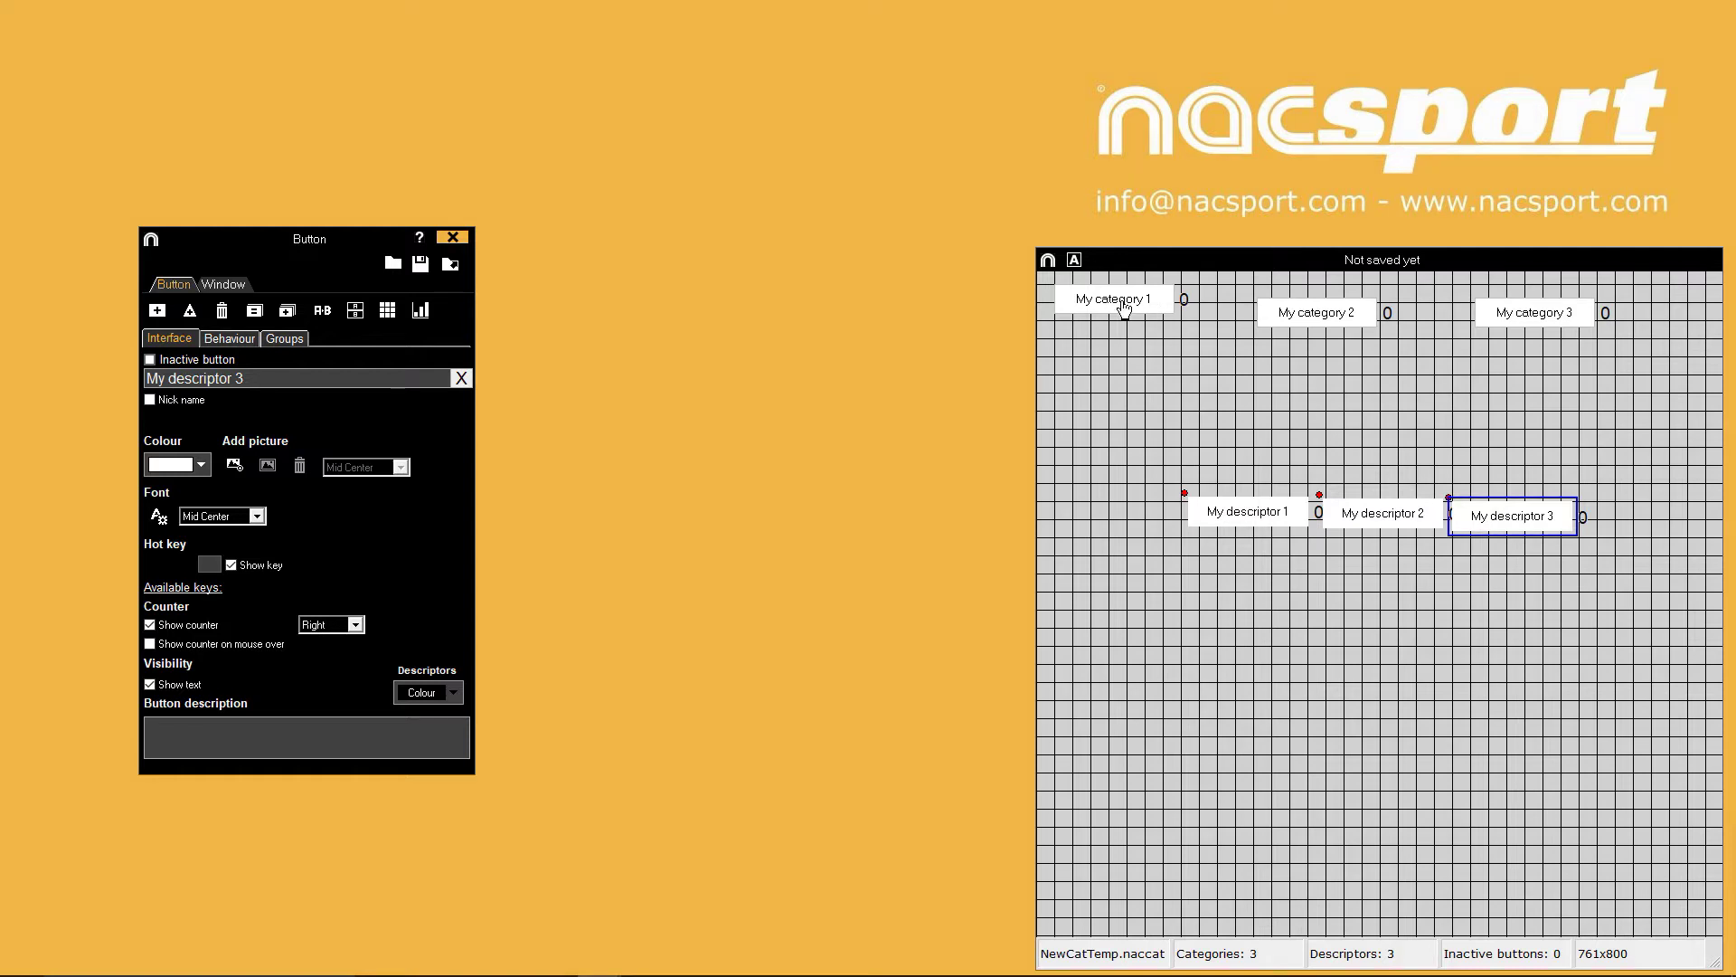
Move My category 1, 2 and 3 down into one aligned row
left_click_drag(1127, 311, 1144, 341)
left_click_drag(1280, 319, 1290, 358)
left_click_drag(1504, 324, 1506, 356)
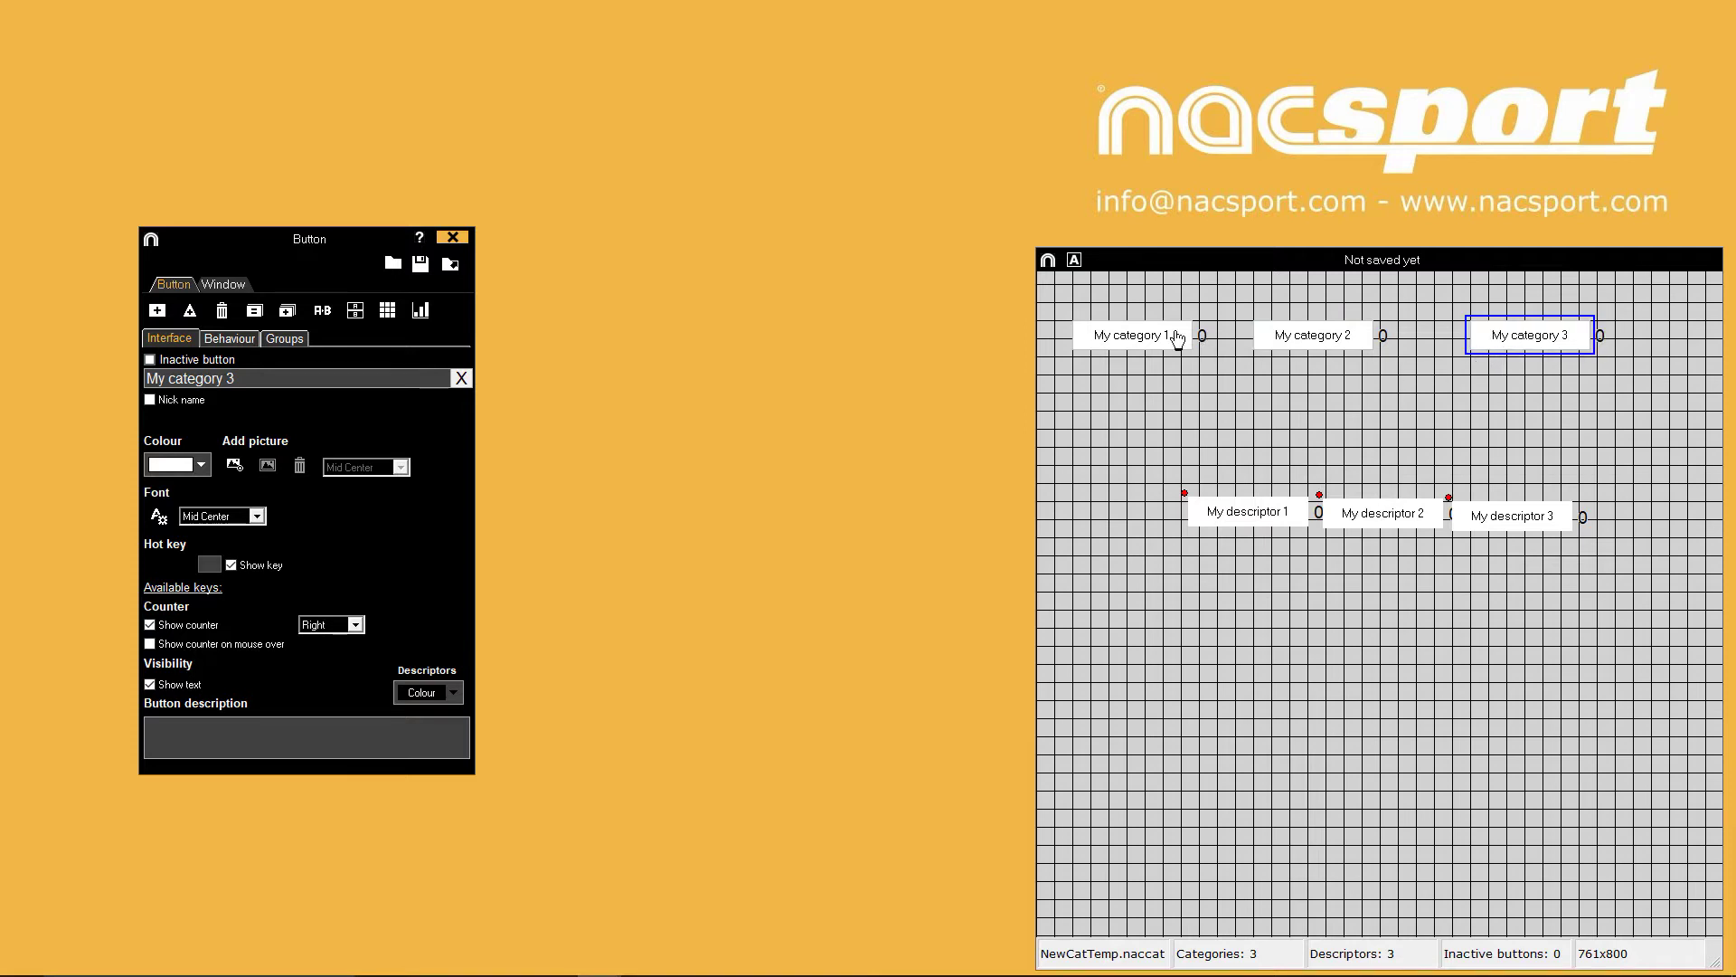
Enlarge My category 1, then resize all three categories together to matching dimensions
left_click_drag(1190, 348, 1208, 396)
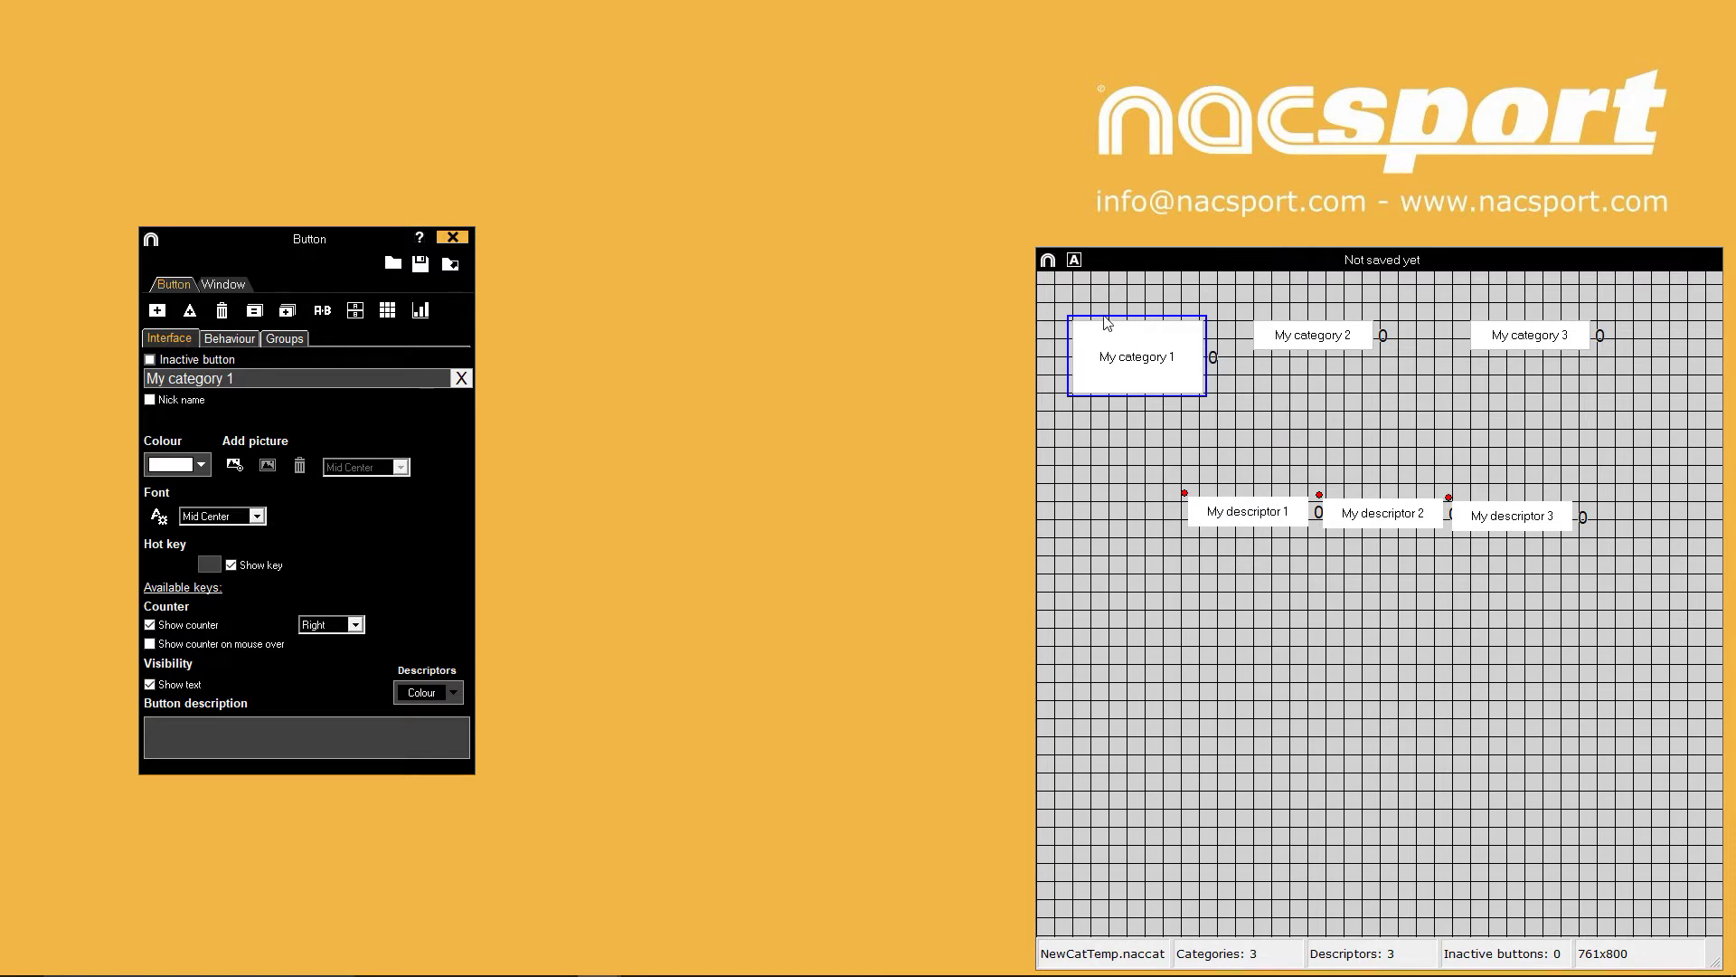
left_click_drag(1056, 287, 1565, 402)
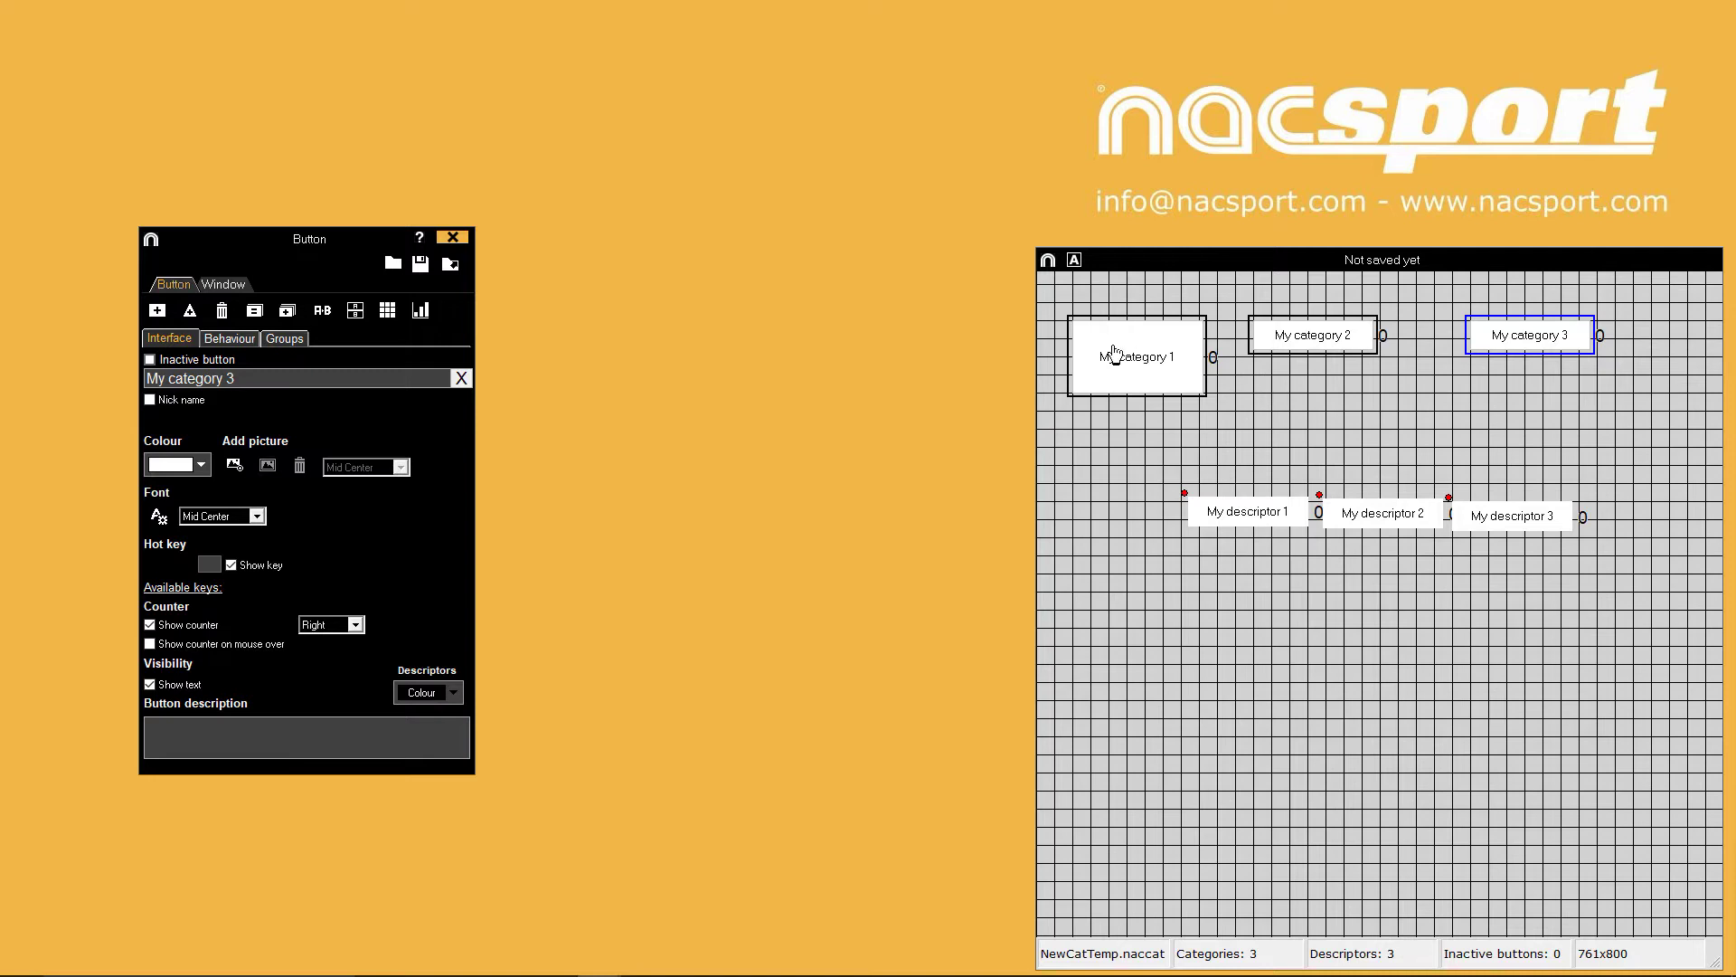
mouse_move(1113, 353)
left_mouse_down()
mouse_move(1144, 360)
mouse_move(1159, 339)
mouse_move(1116, 337)
left_mouse_up()
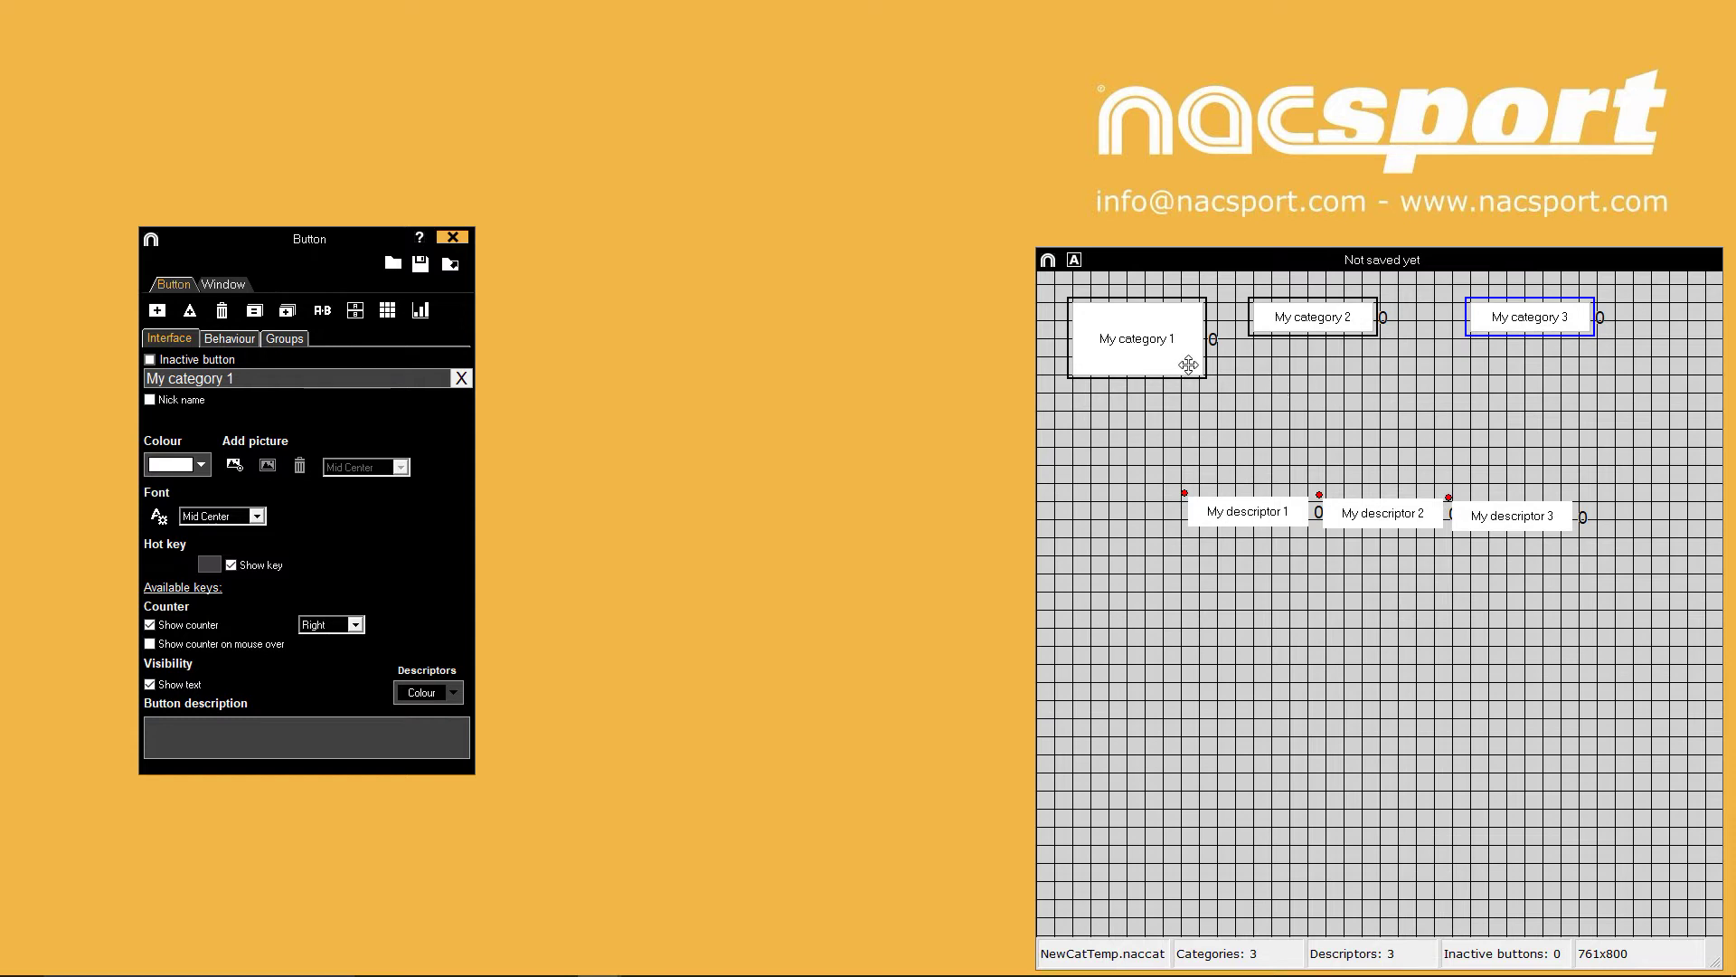
left_click_drag(1188, 365, 1201, 362)
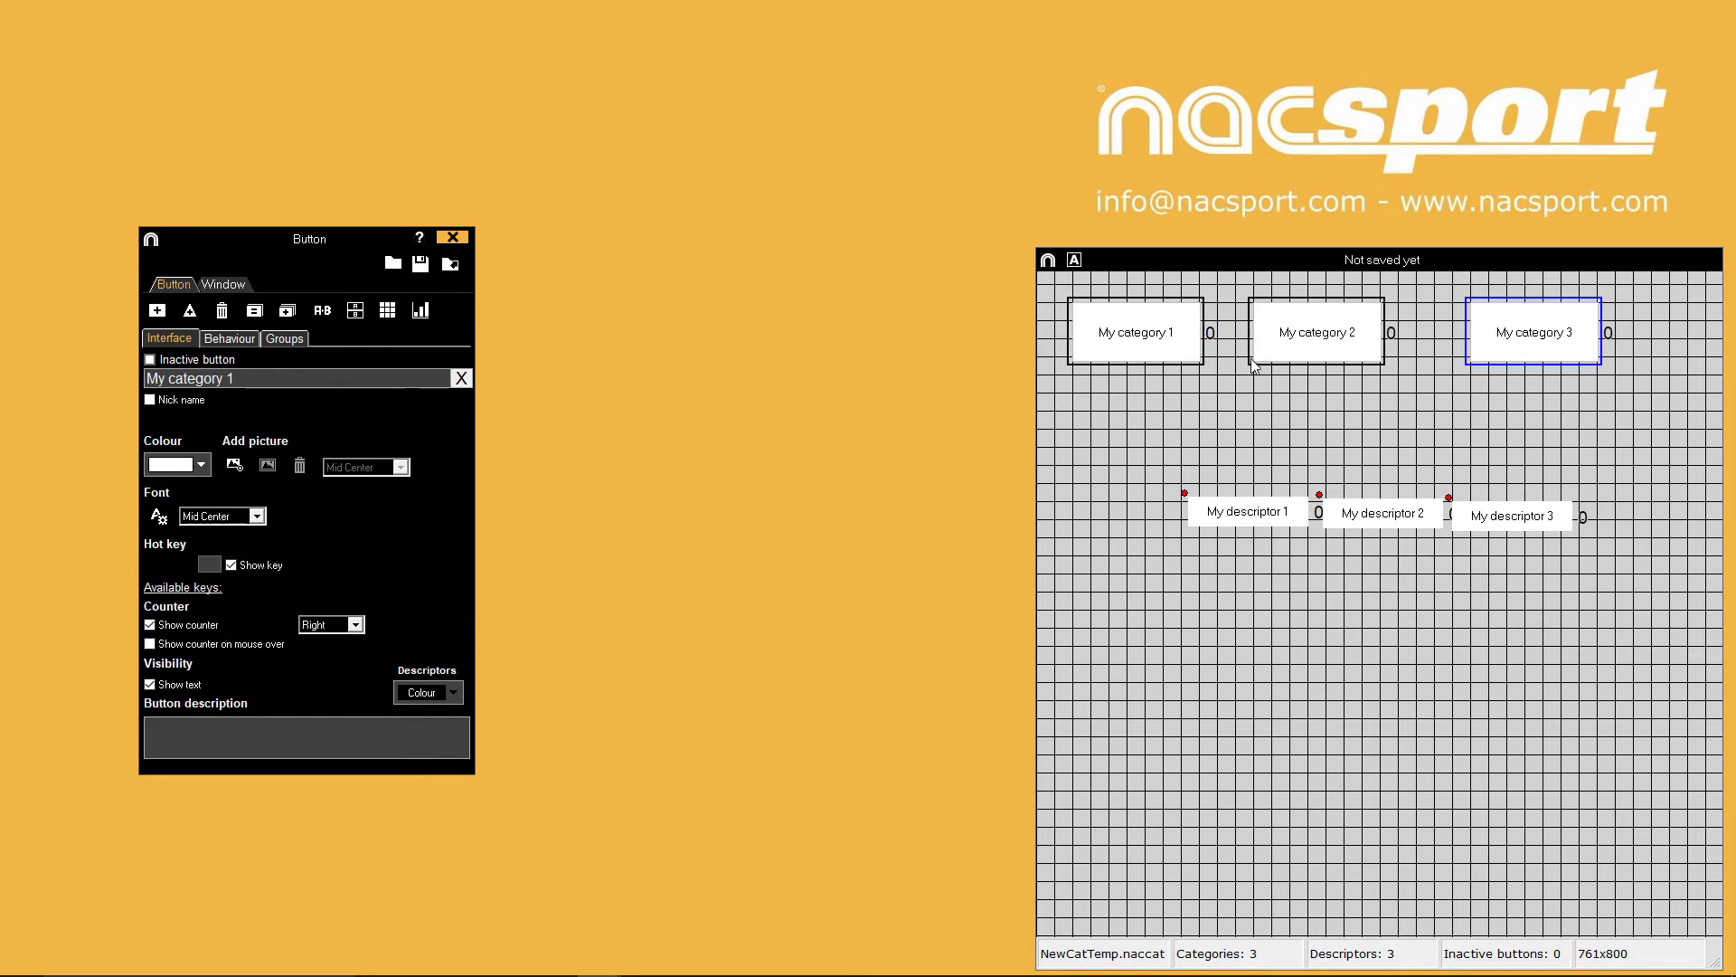
Shift My category 2 and 3 right so the categories are evenly spaced
left_click(1138, 344)
left_click(1319, 357)
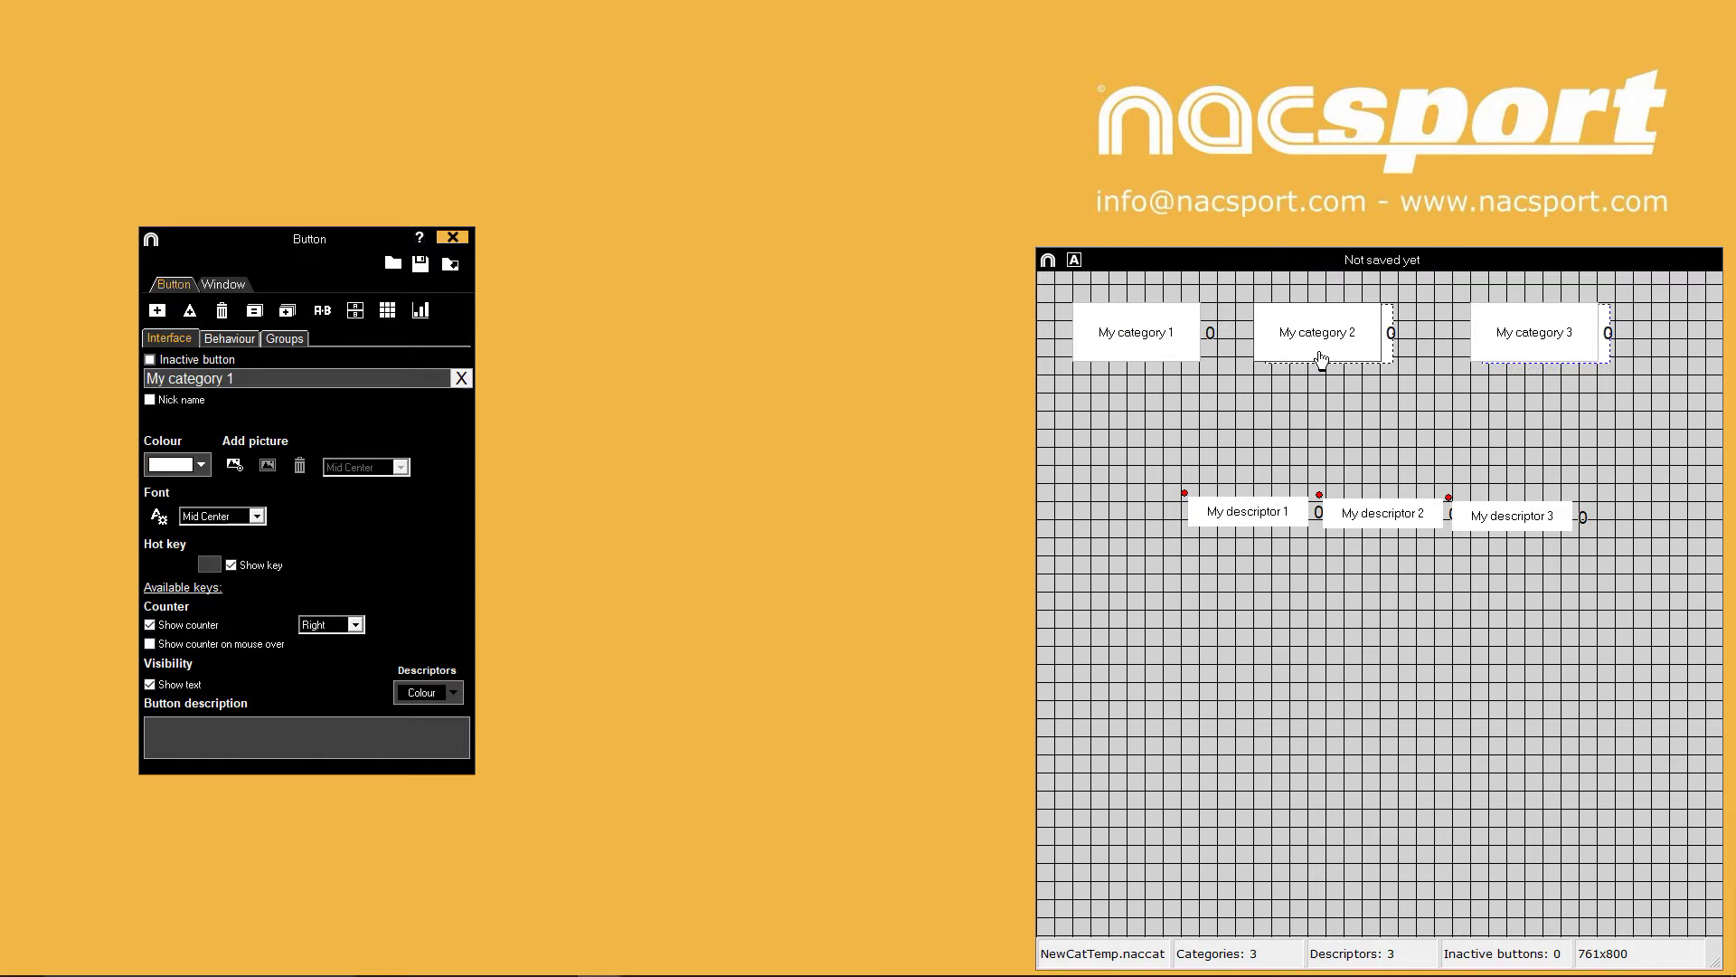
left_click_drag(1320, 359, 1345, 361)
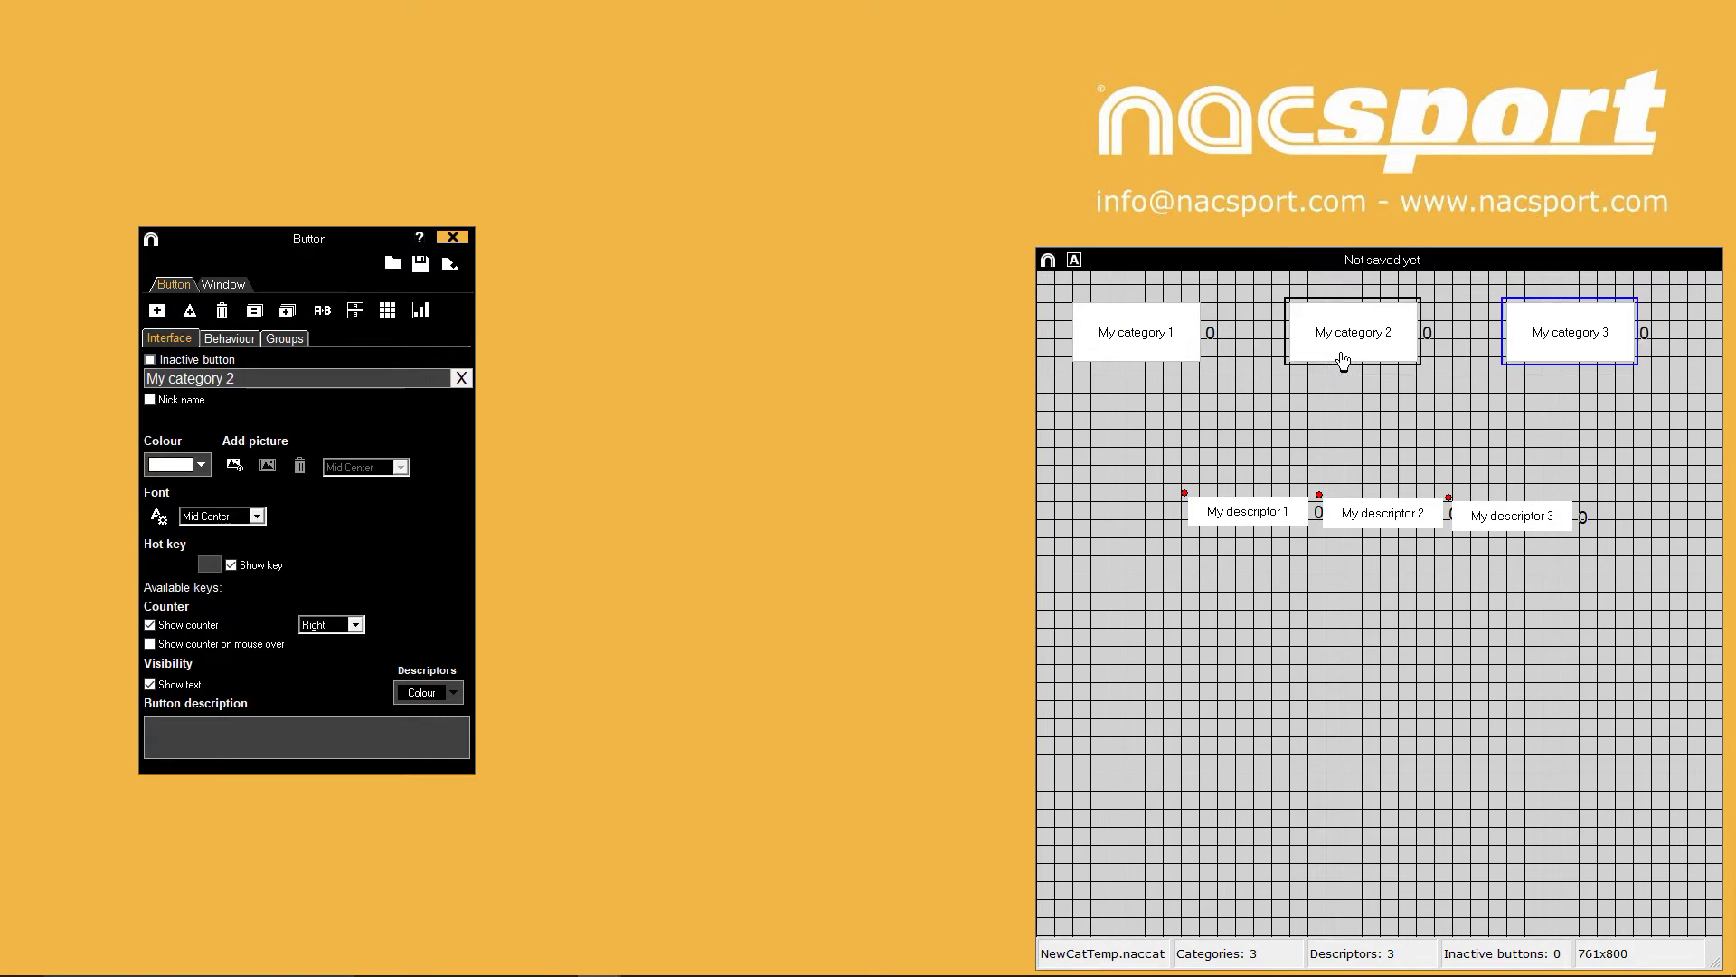
Move My descriptor 1, 2 and 3 left together as a group
left_click(1237, 509)
left_click(1380, 522, "ctrl")
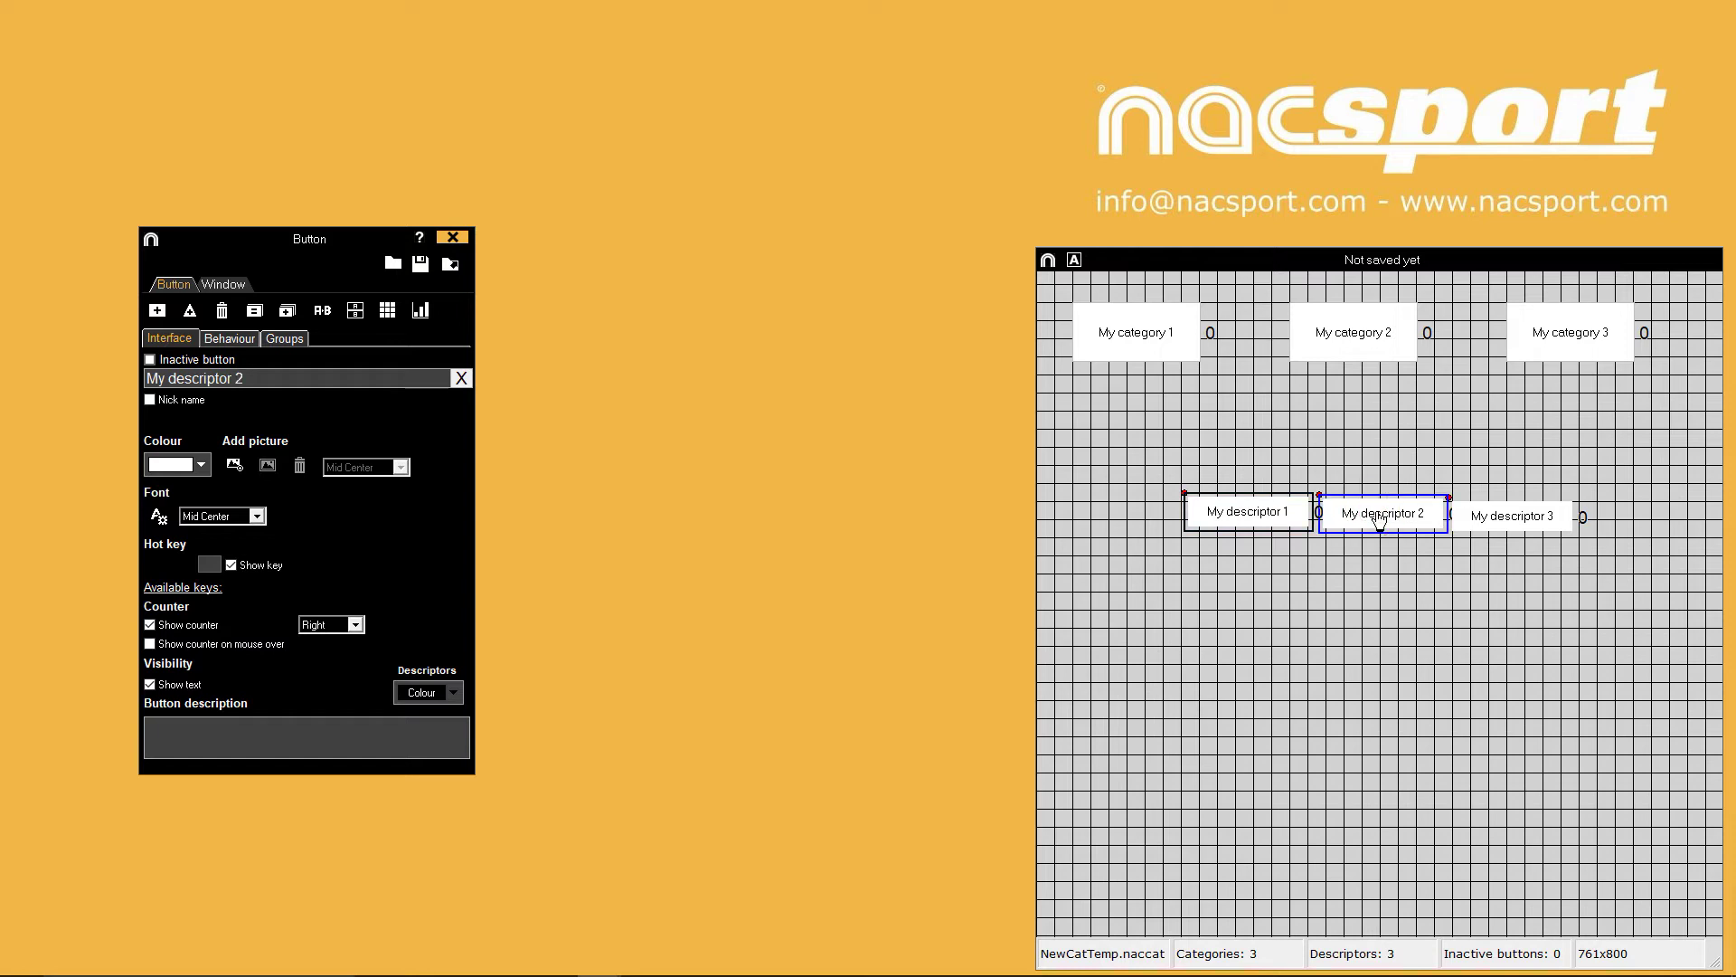
left_click(1503, 527, "ctrl")
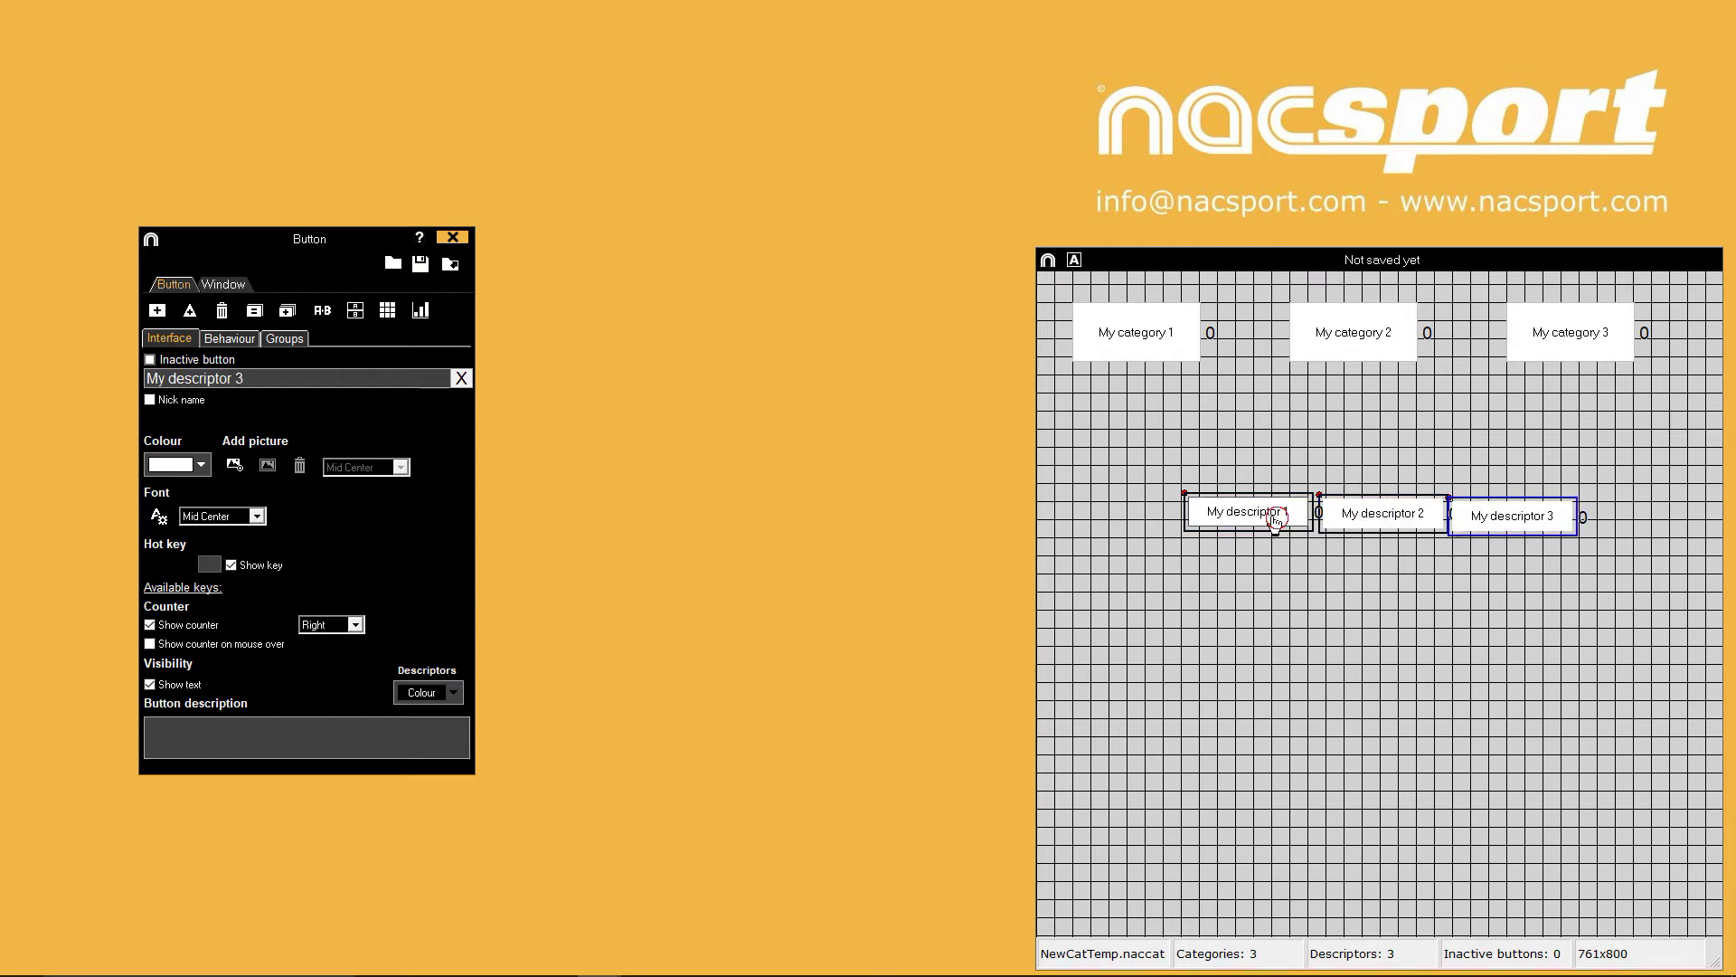
left_click_drag(1279, 516, 1243, 545)
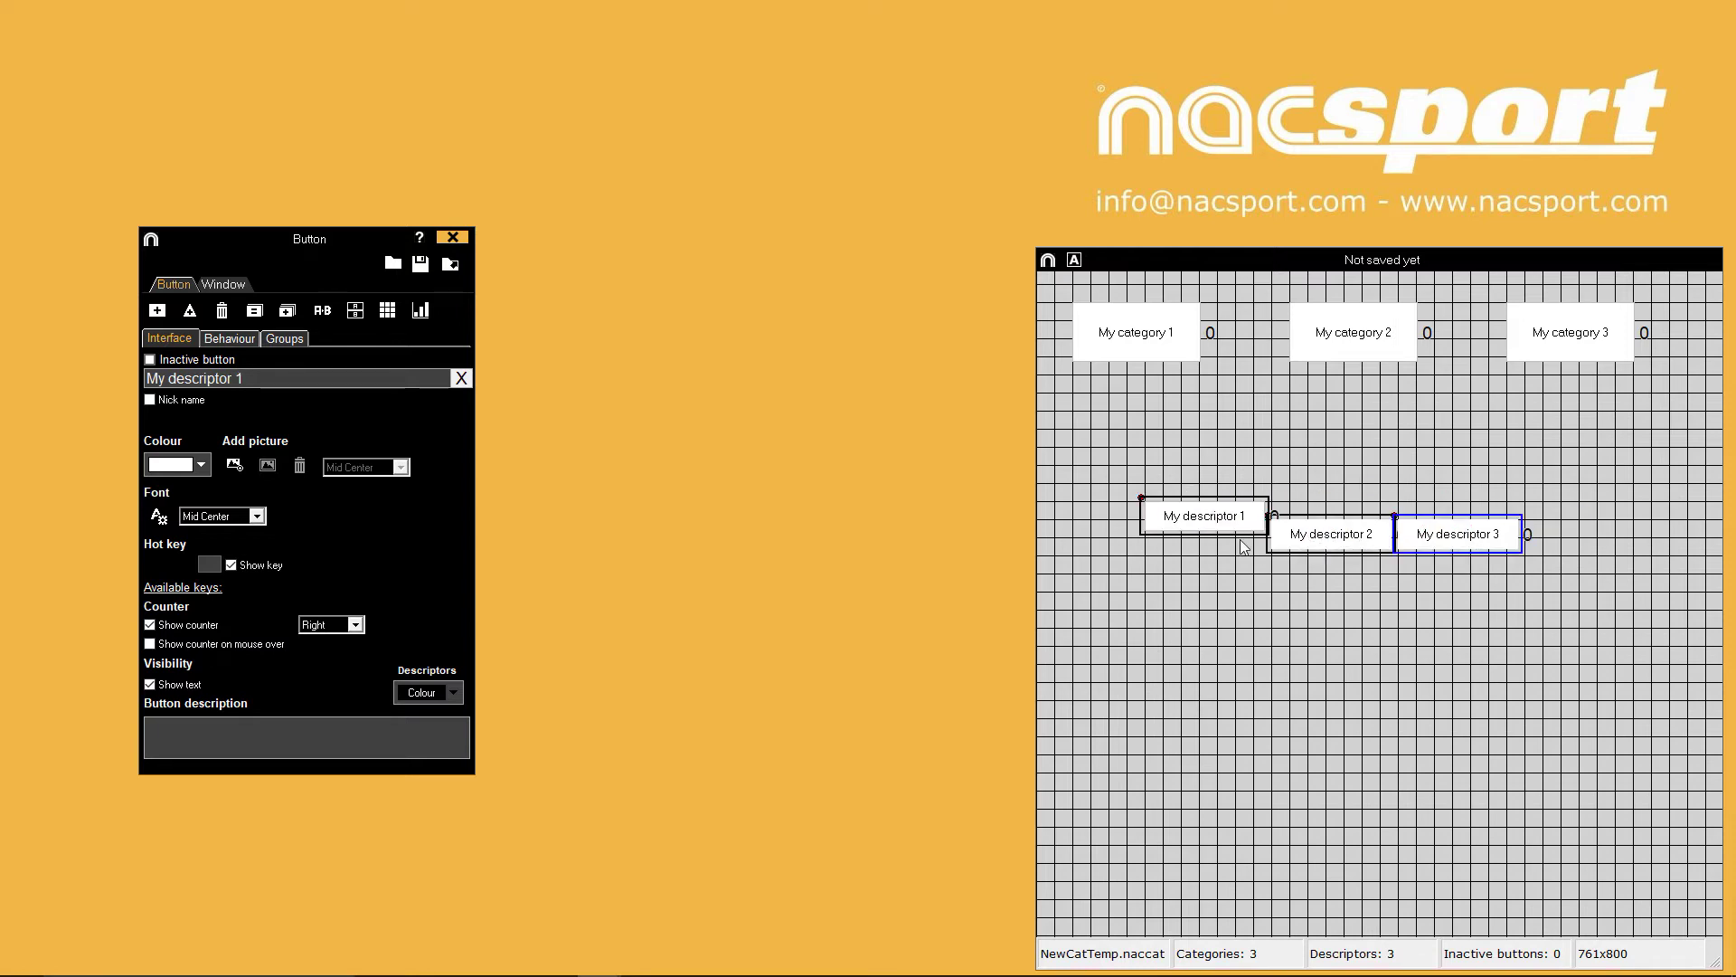
left_click(1304, 577)
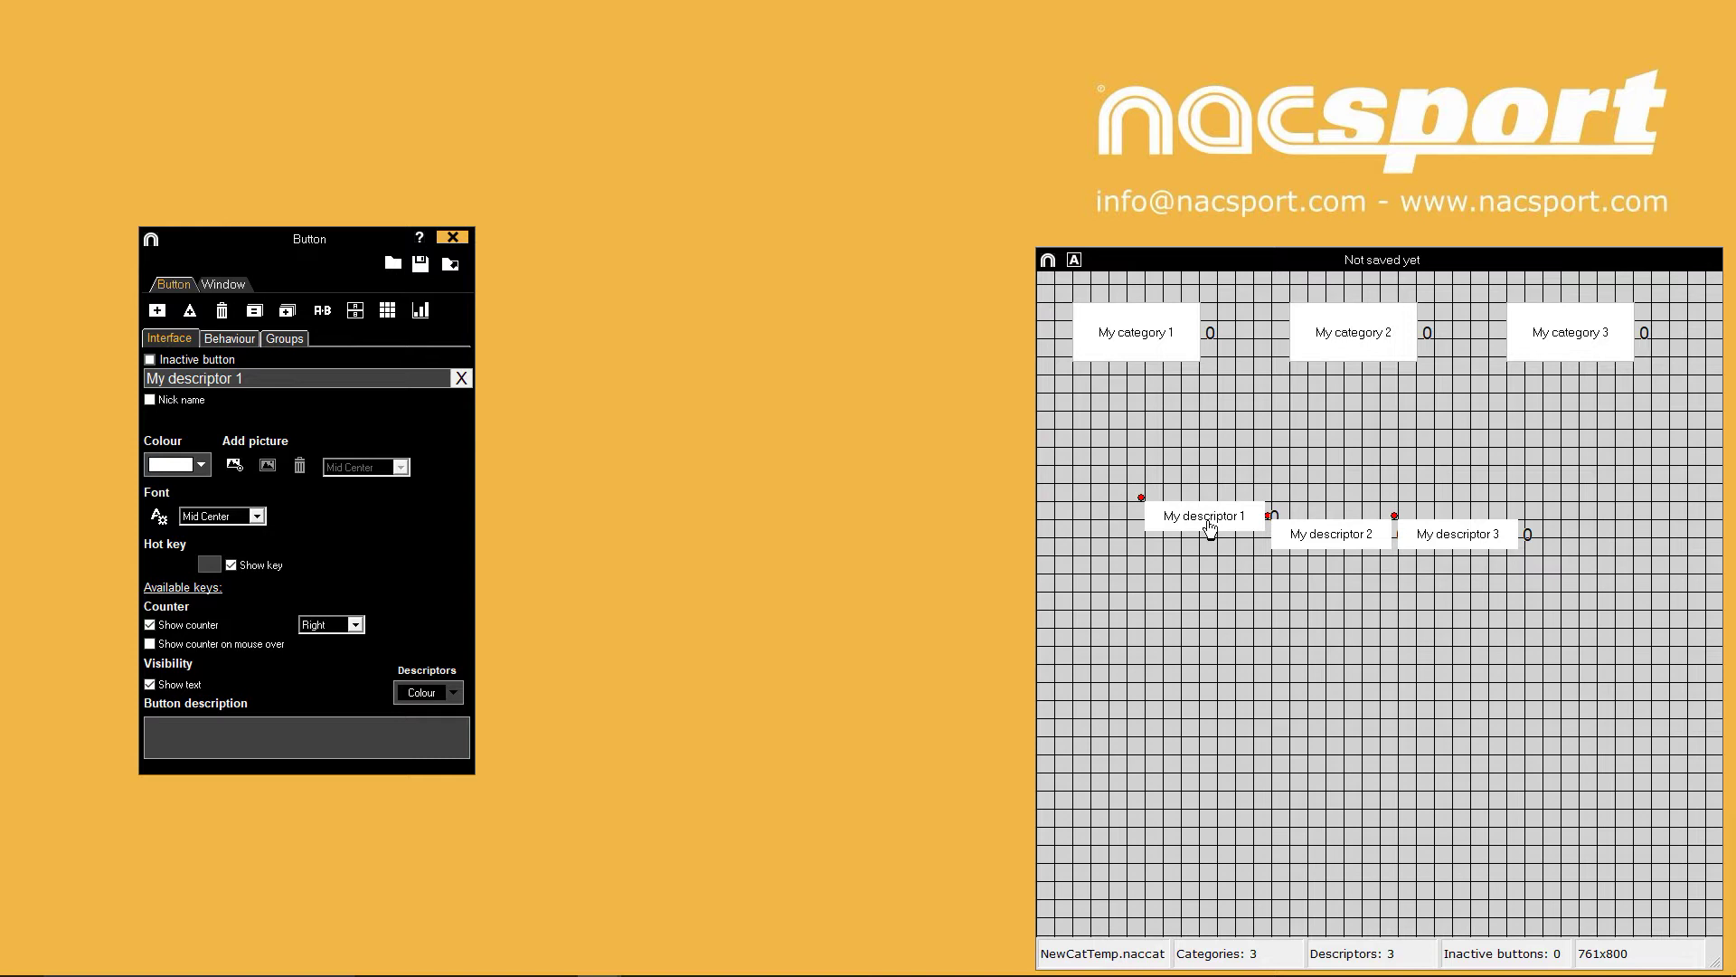
Toggle Grid reference off and on, then line My descriptor 2 up with the other descriptors
left_click(216, 287)
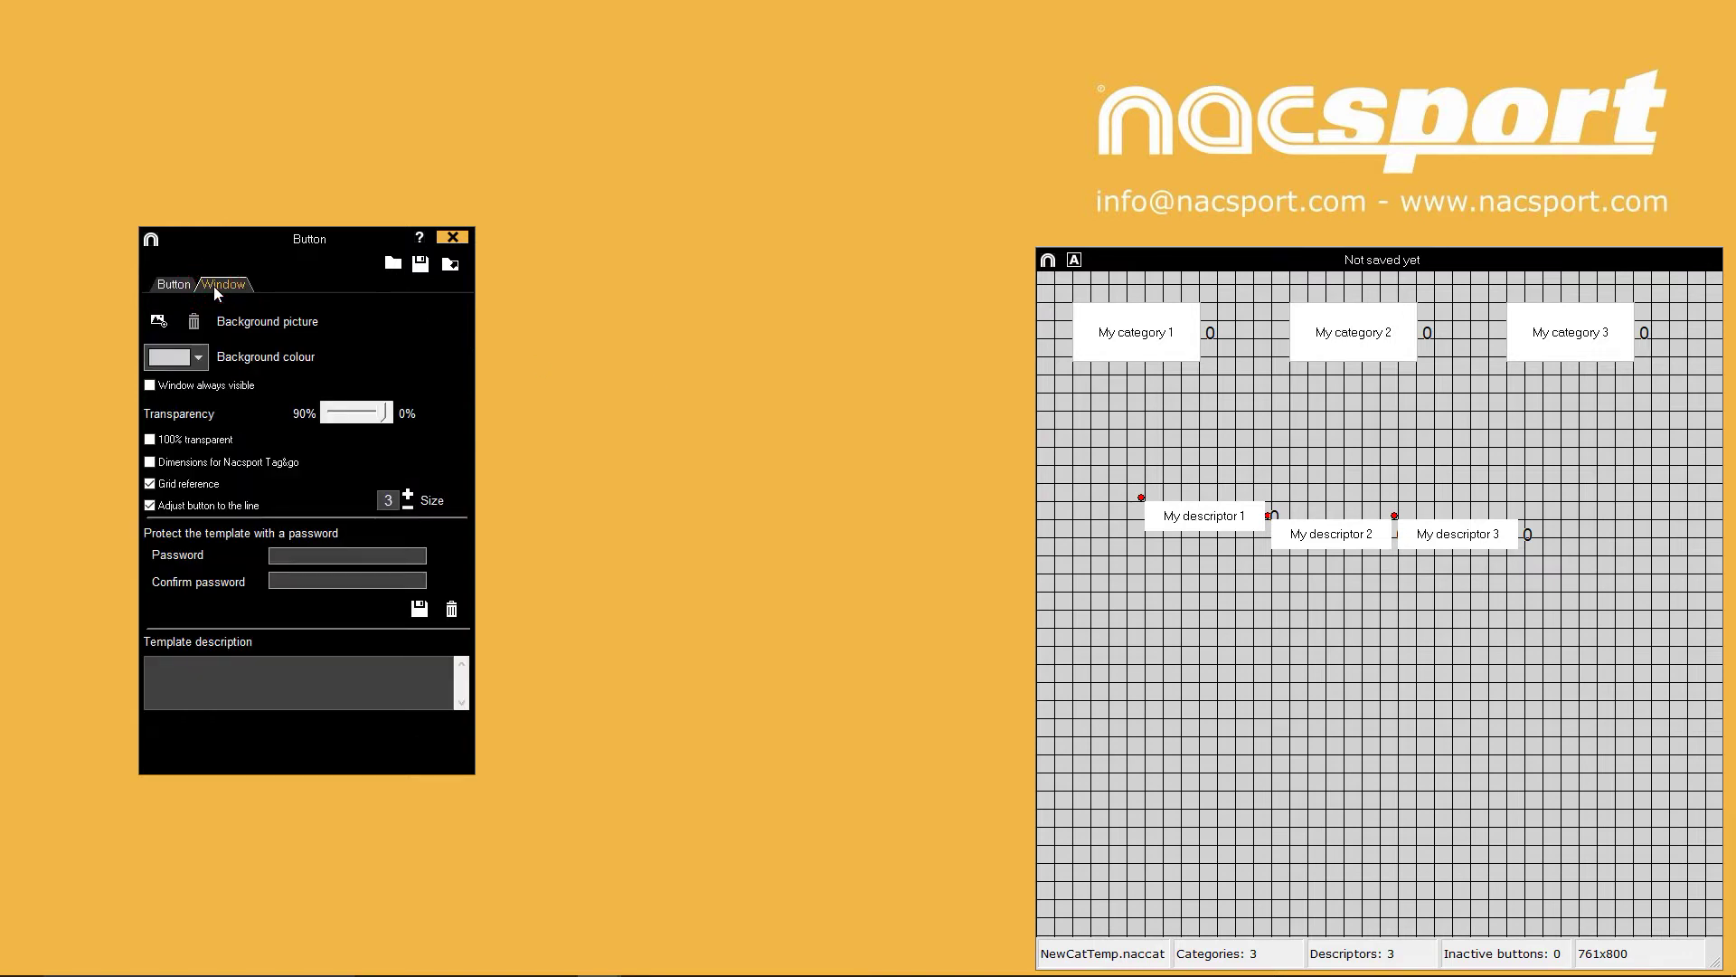
left_click(184, 492)
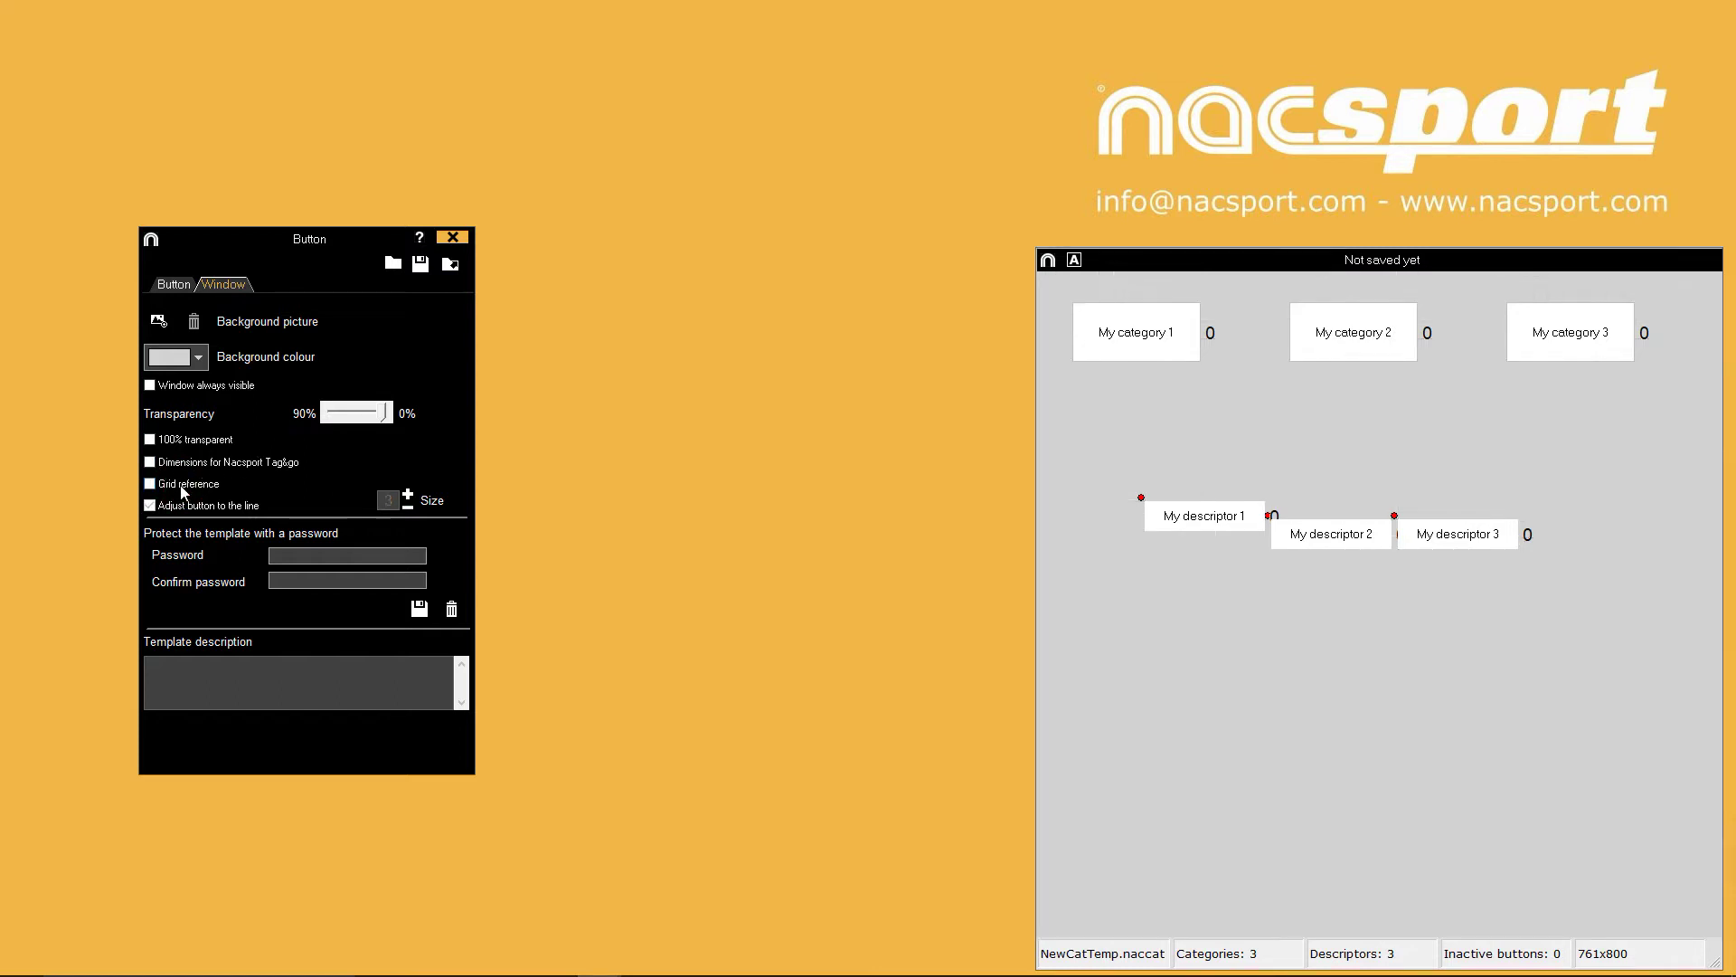
left_click(184, 492)
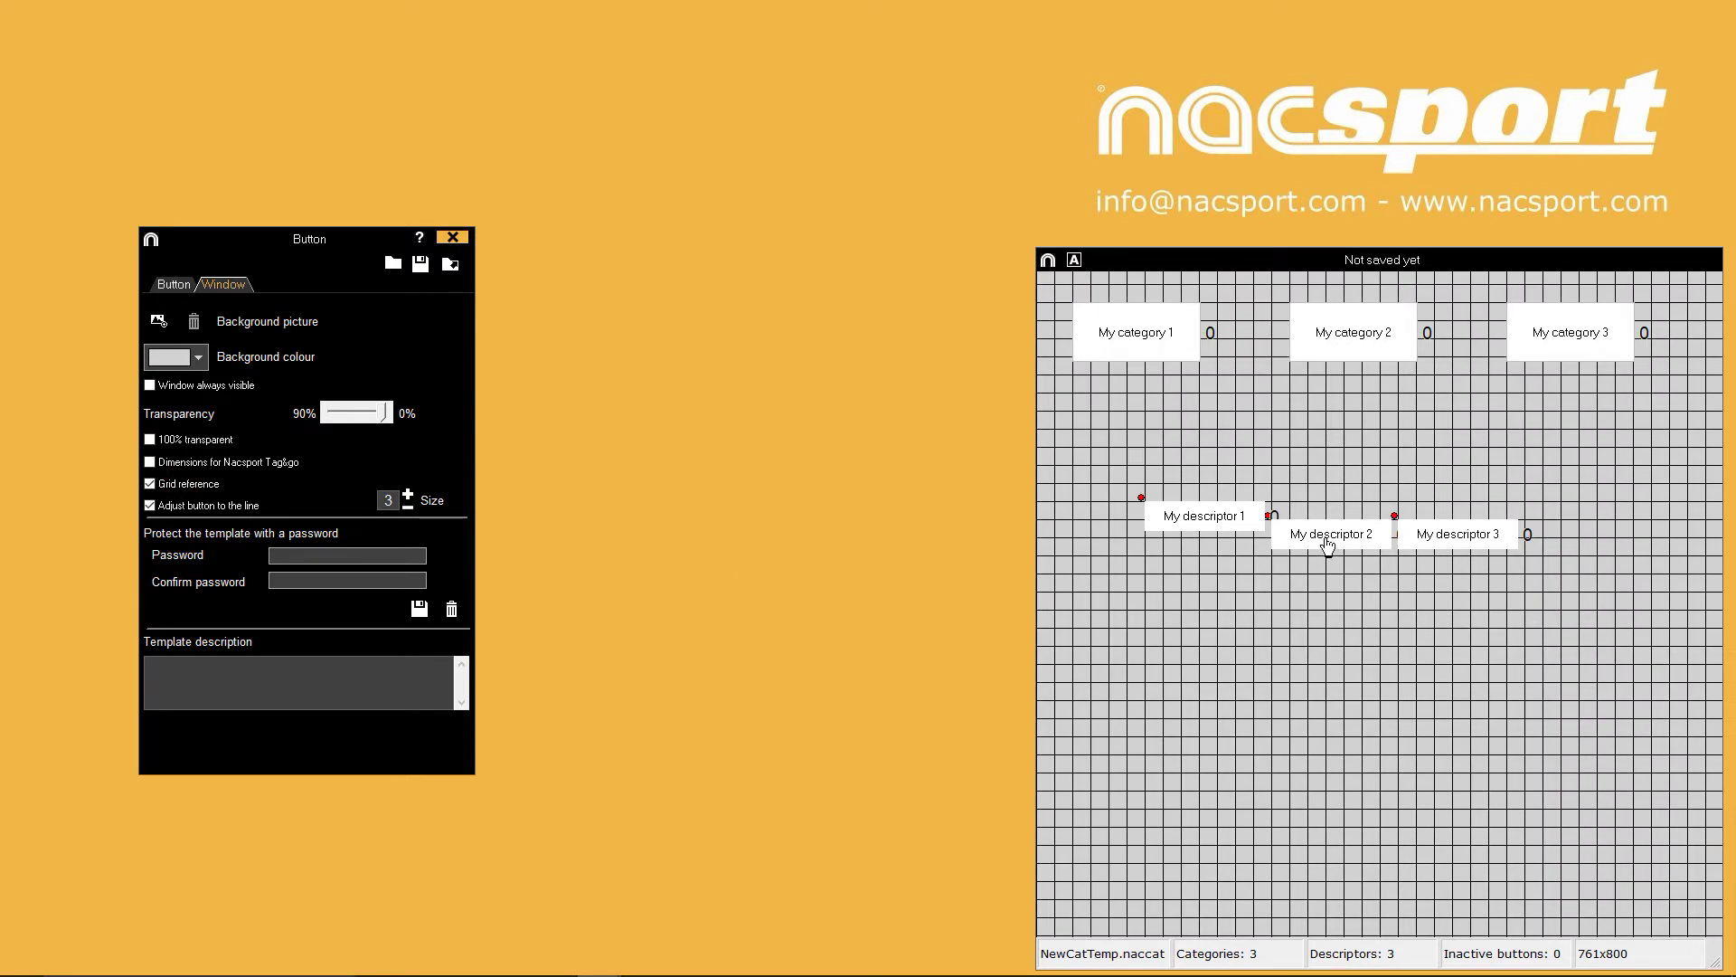
left_click_drag(1327, 543, 1485, 543)
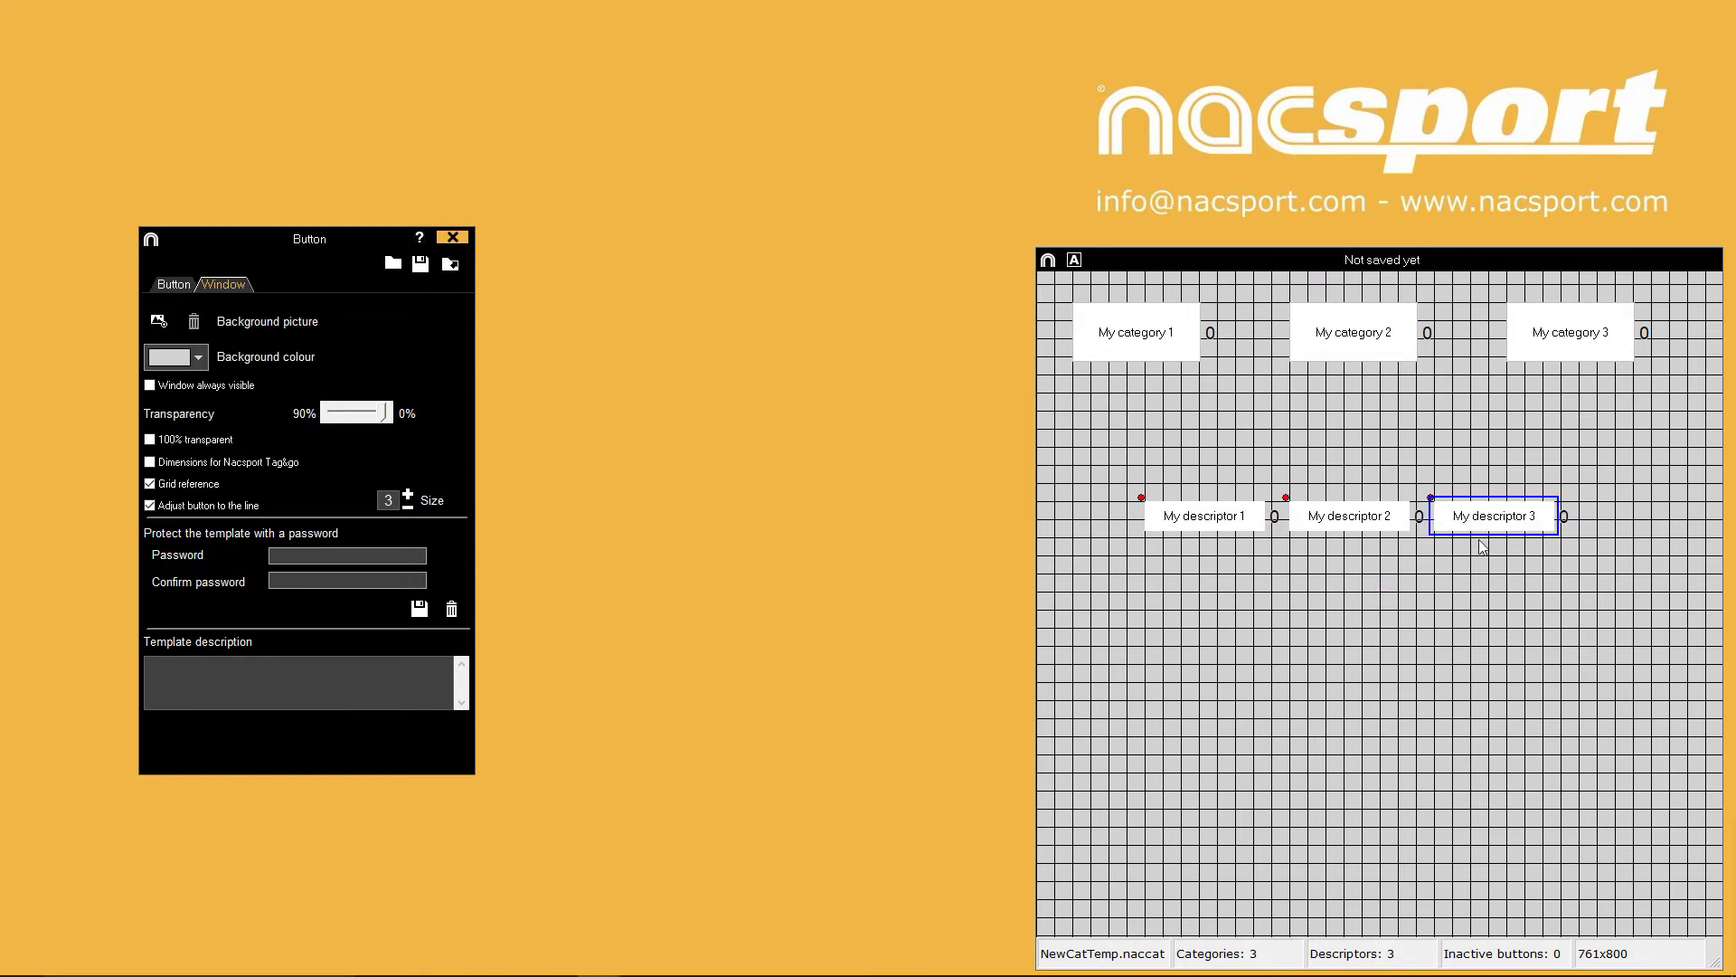
left_click(1454, 597)
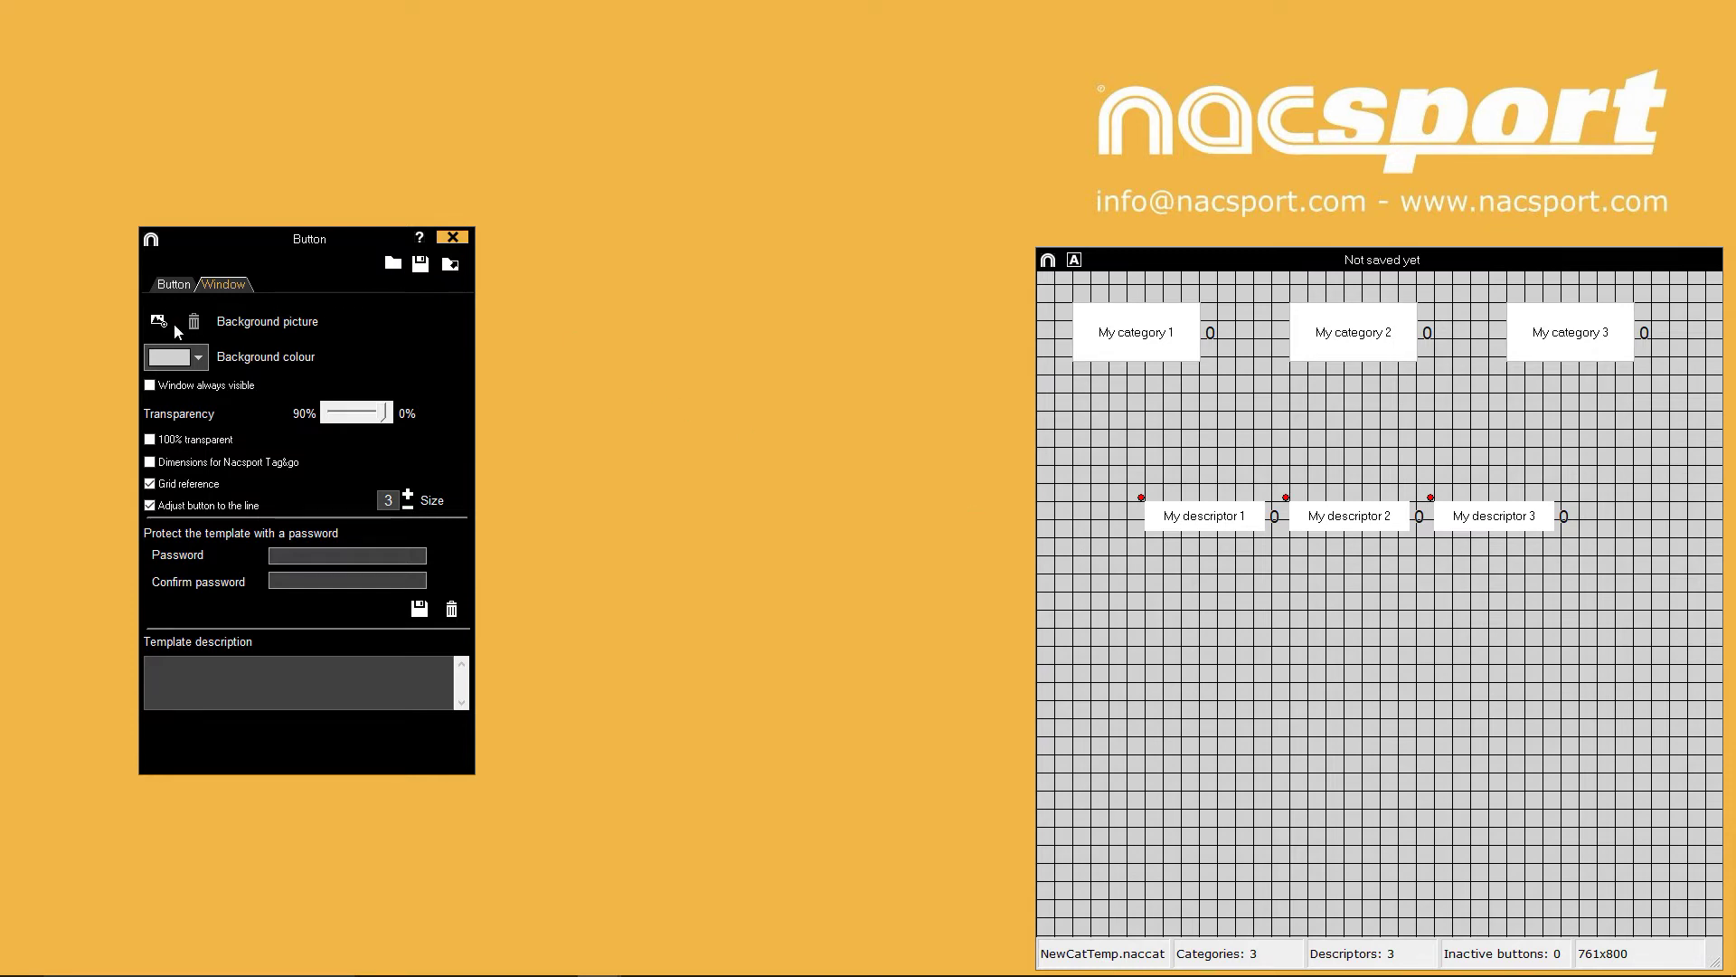
Try the PRFC rugby team photo as the template background, then remove it
left_click(164, 327)
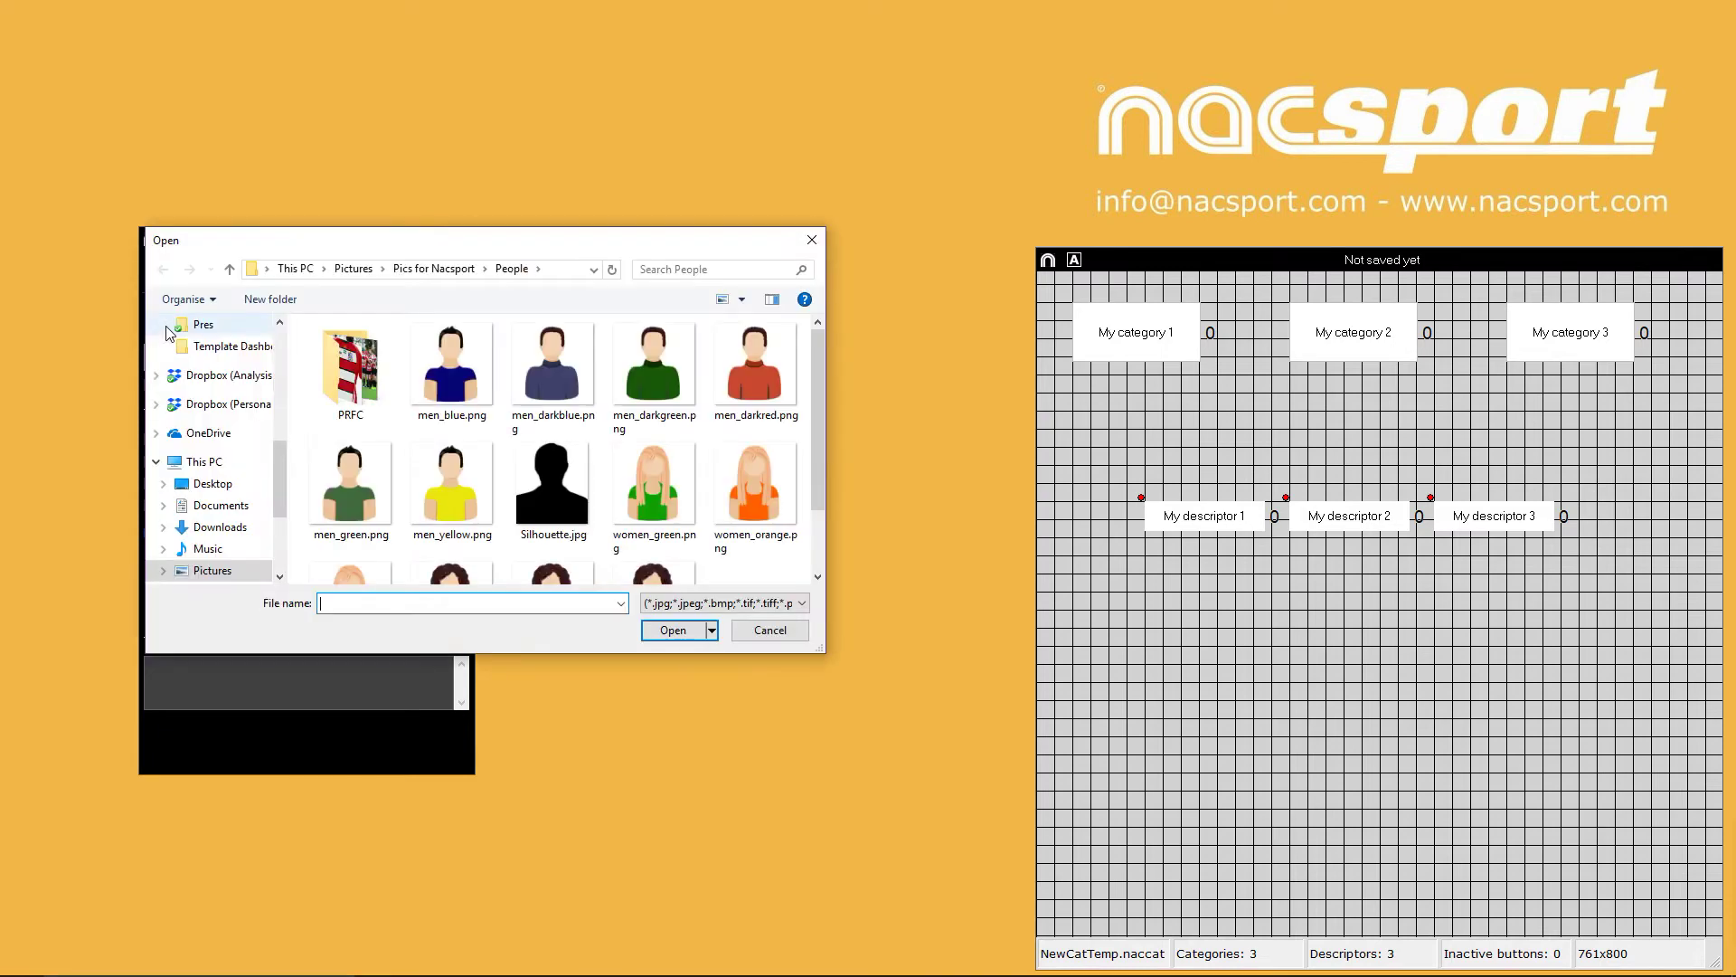
double_click(369, 357)
double_click(557, 377)
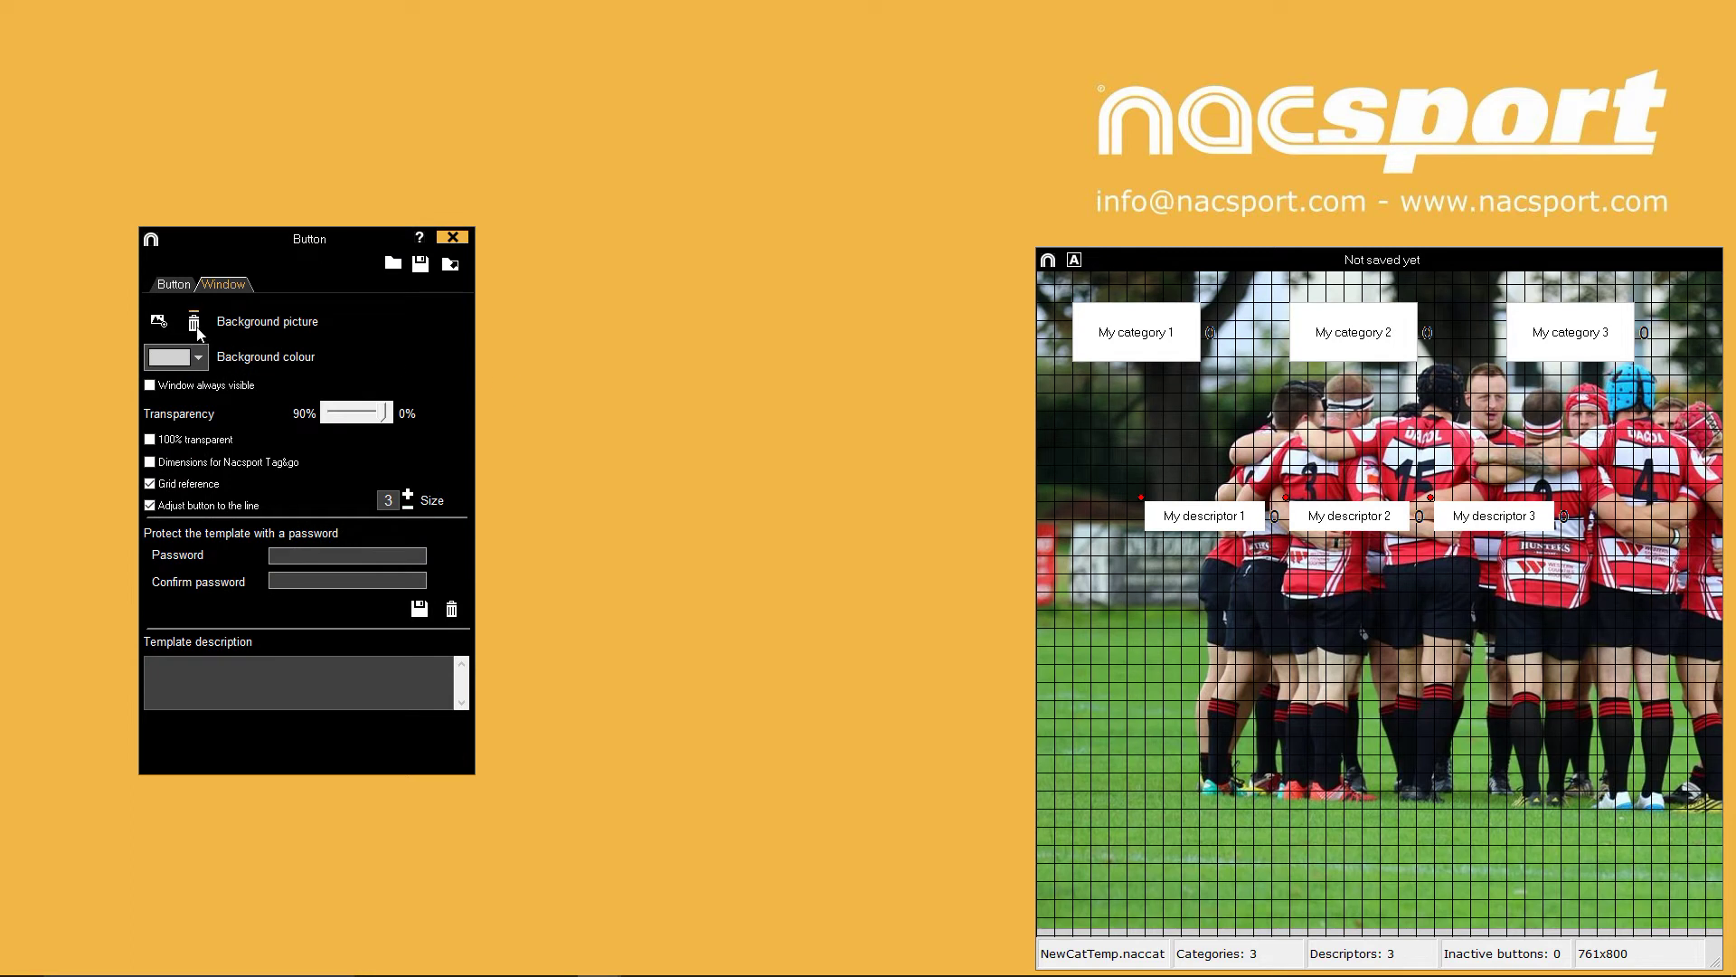
left_click(194, 324)
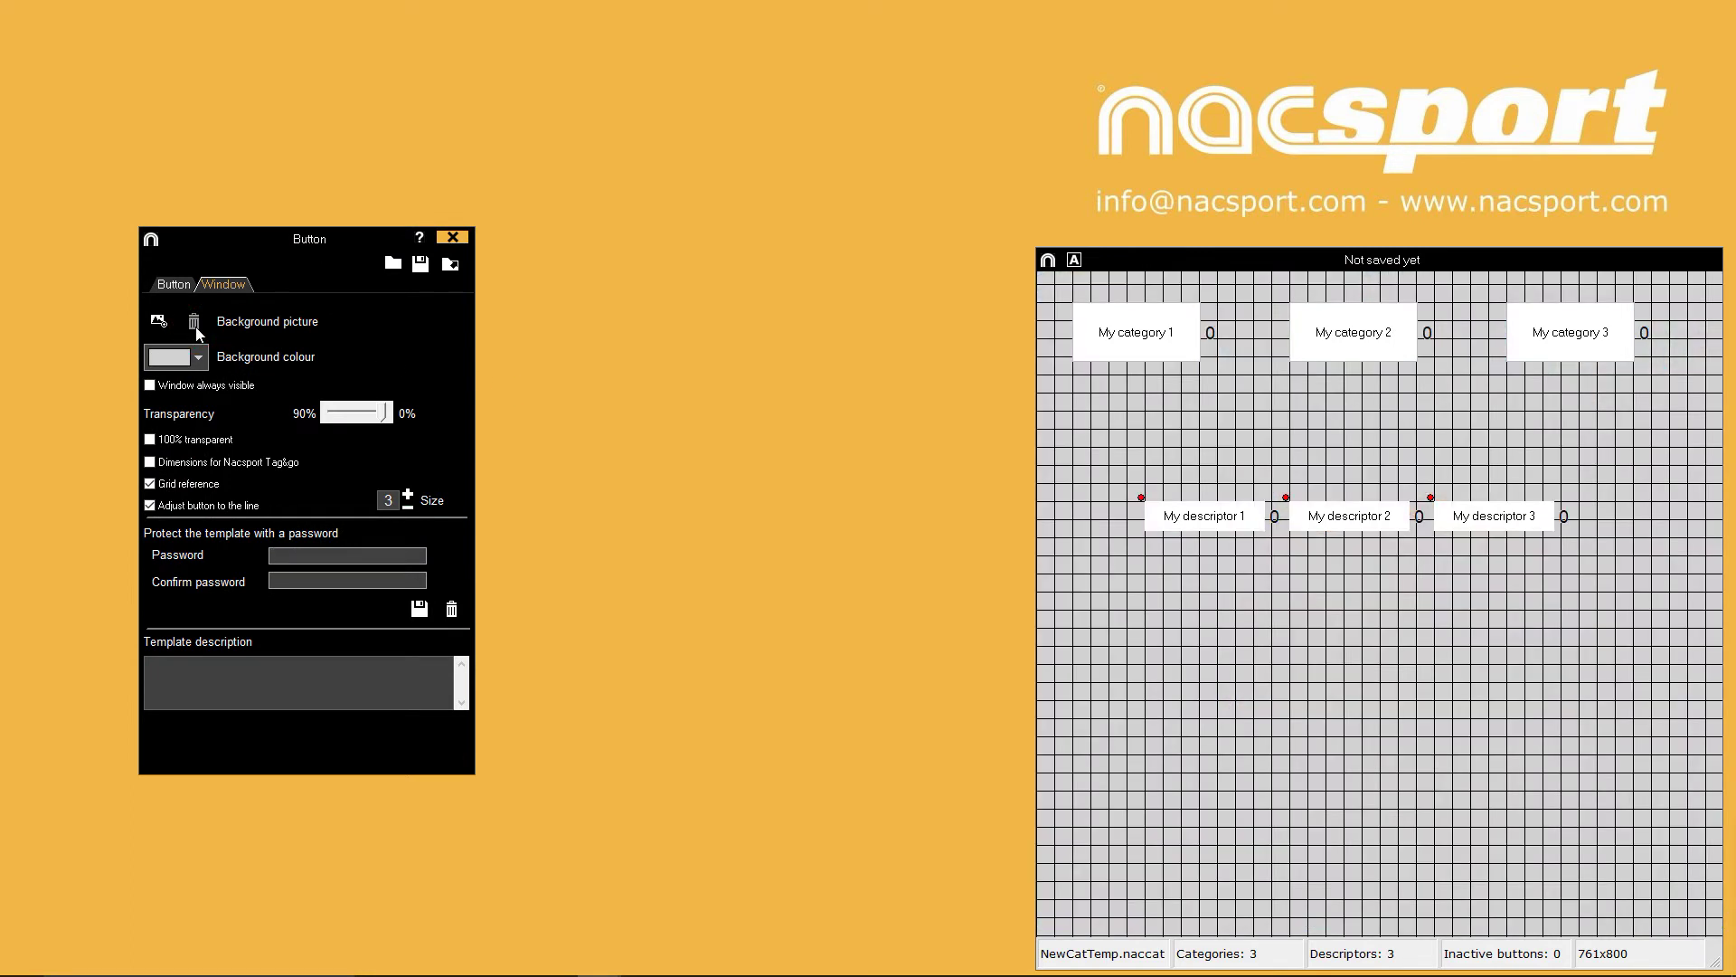
Set the grid background colour to white
left_click(190, 351)
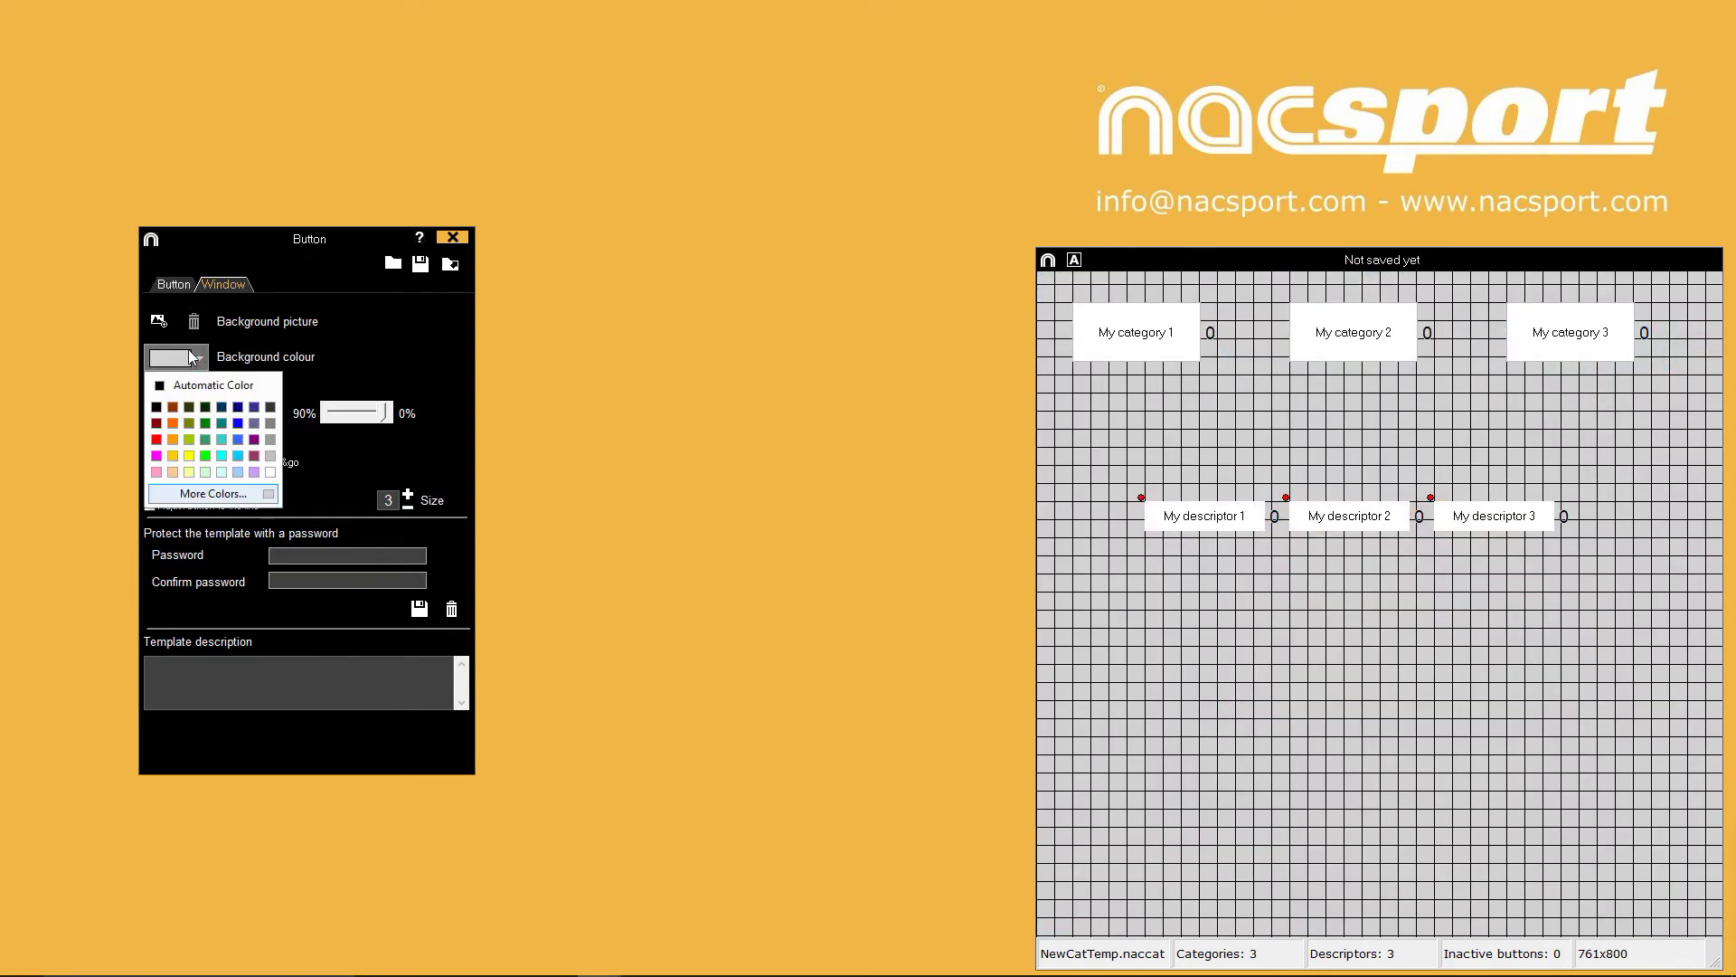
left_click(271, 470)
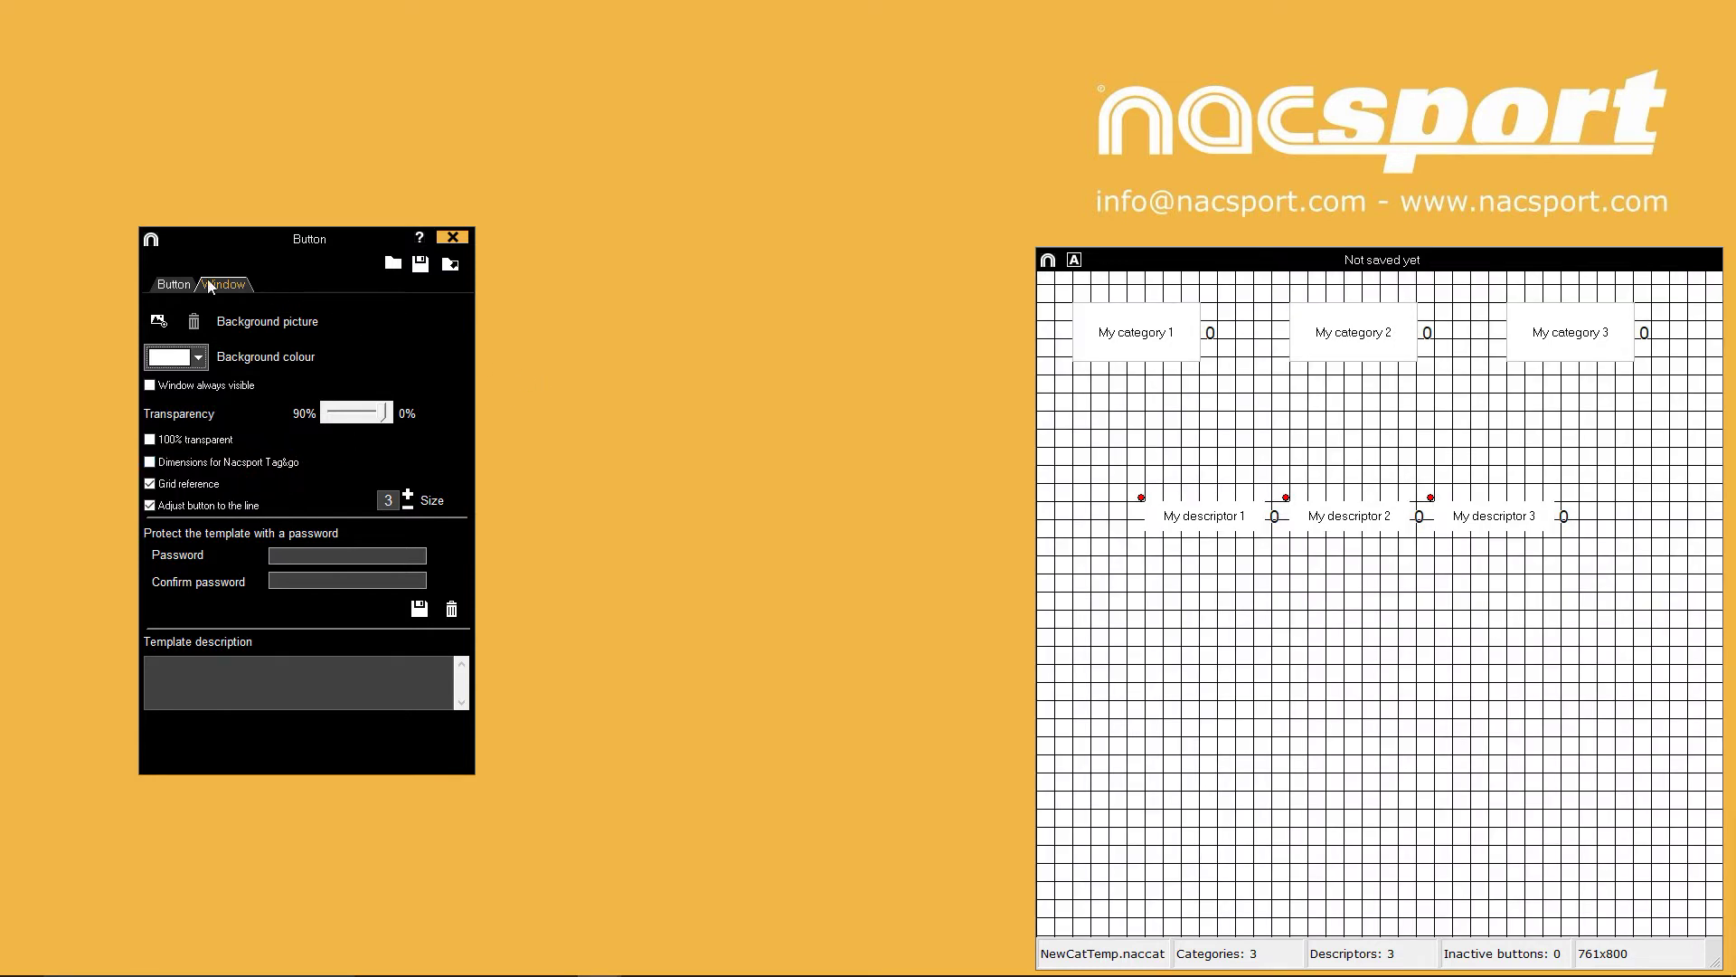
left_click(177, 286)
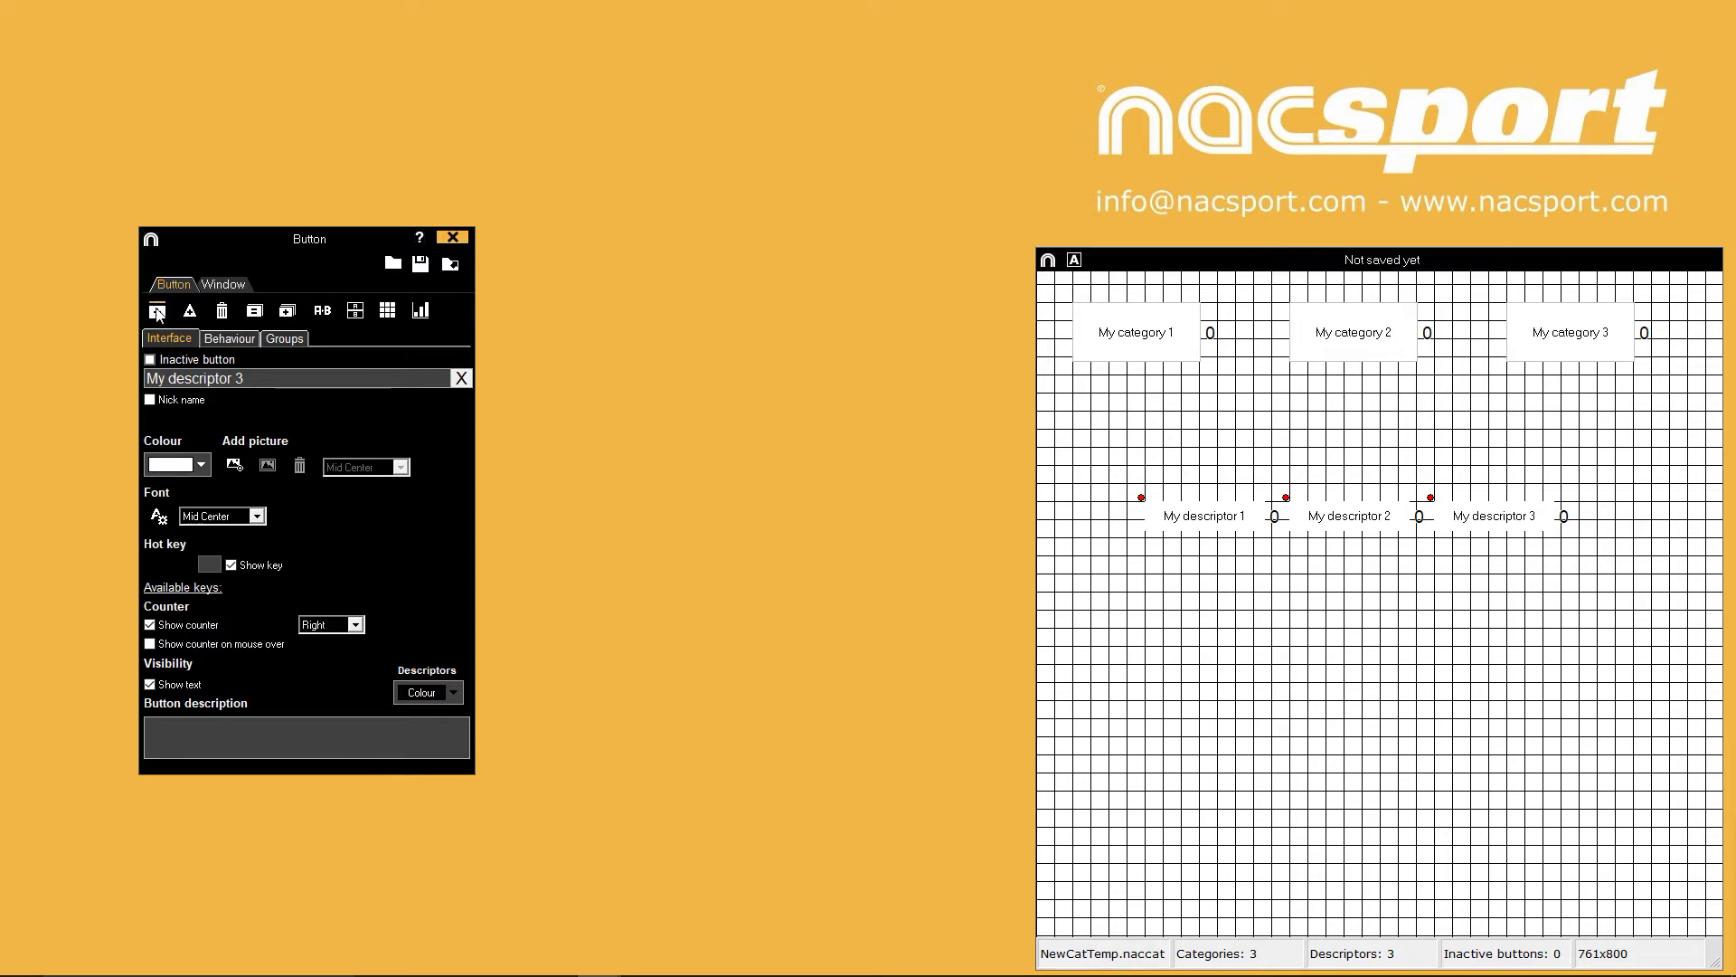
Add My category 4, then insert a drawn red rhombus as another category button
left_click(157, 312)
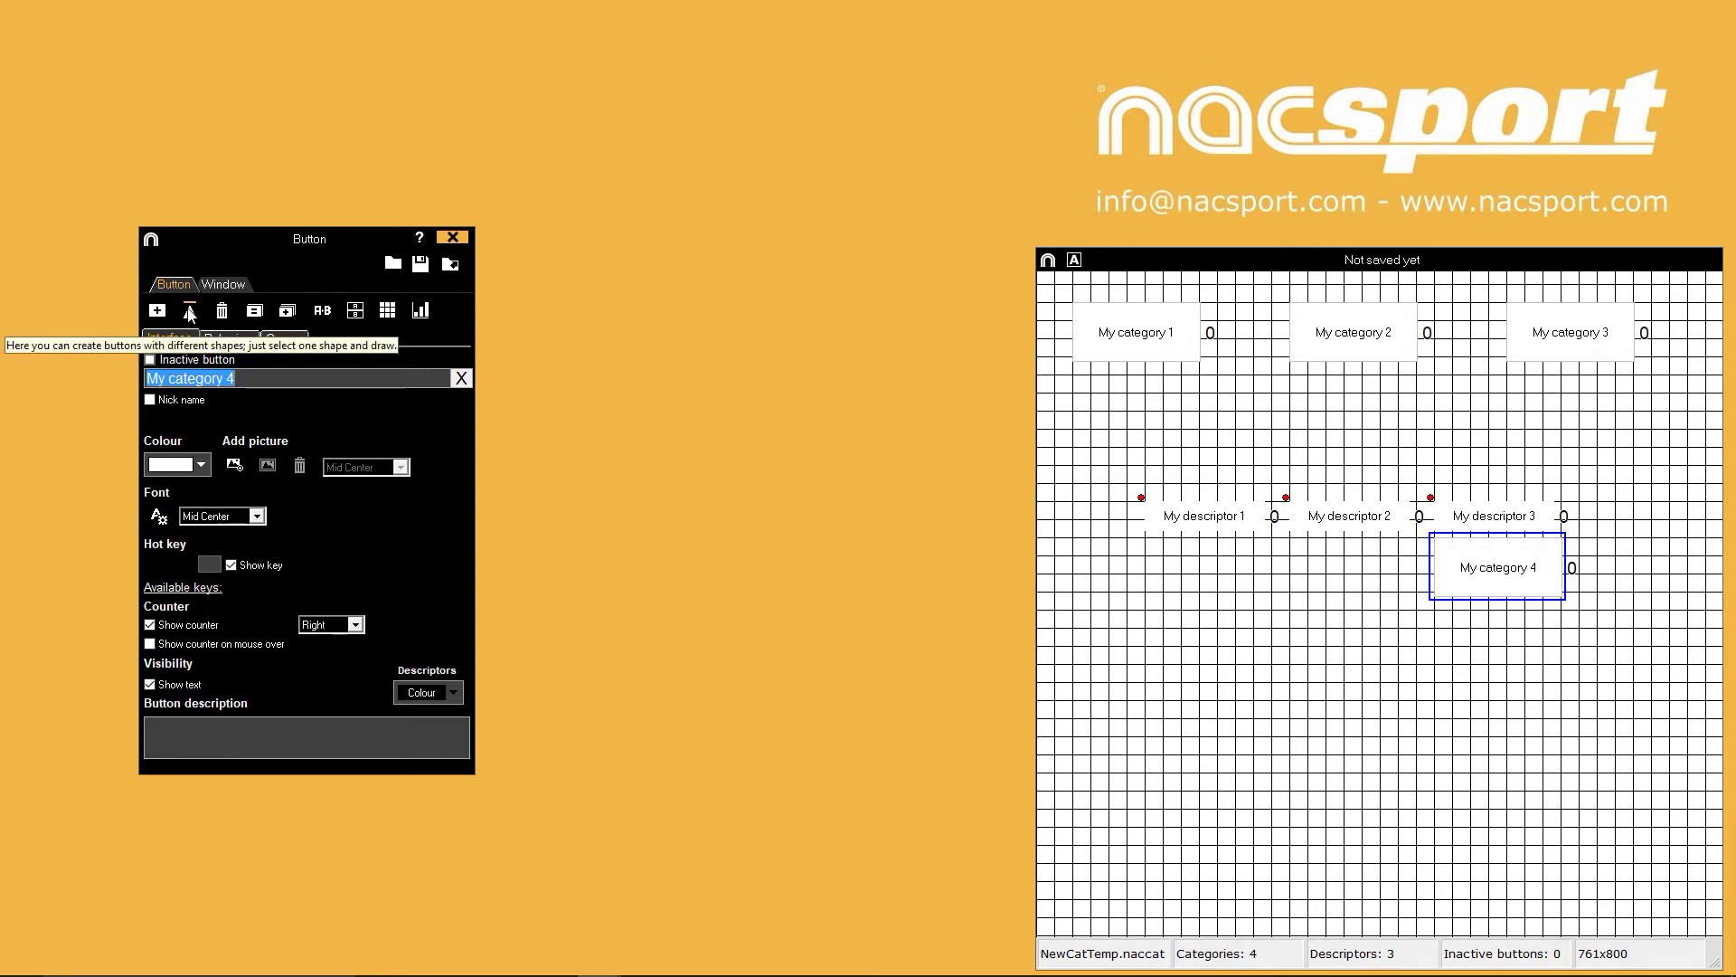
left_click(190, 313)
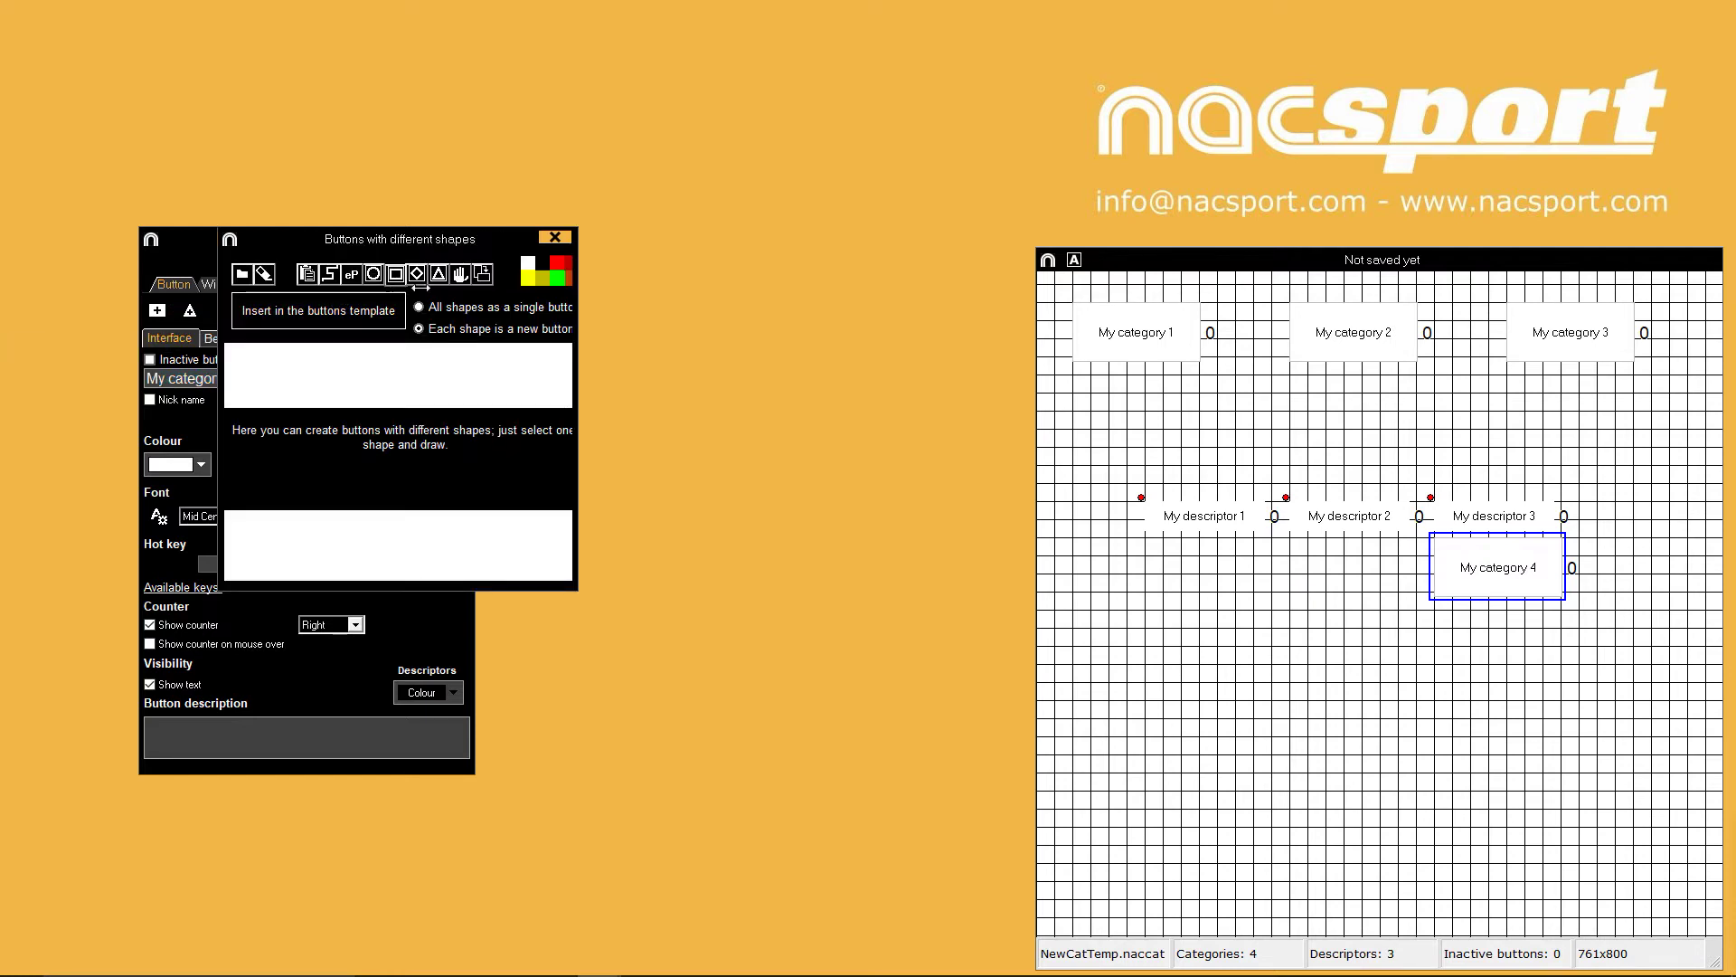
left_click(418, 274)
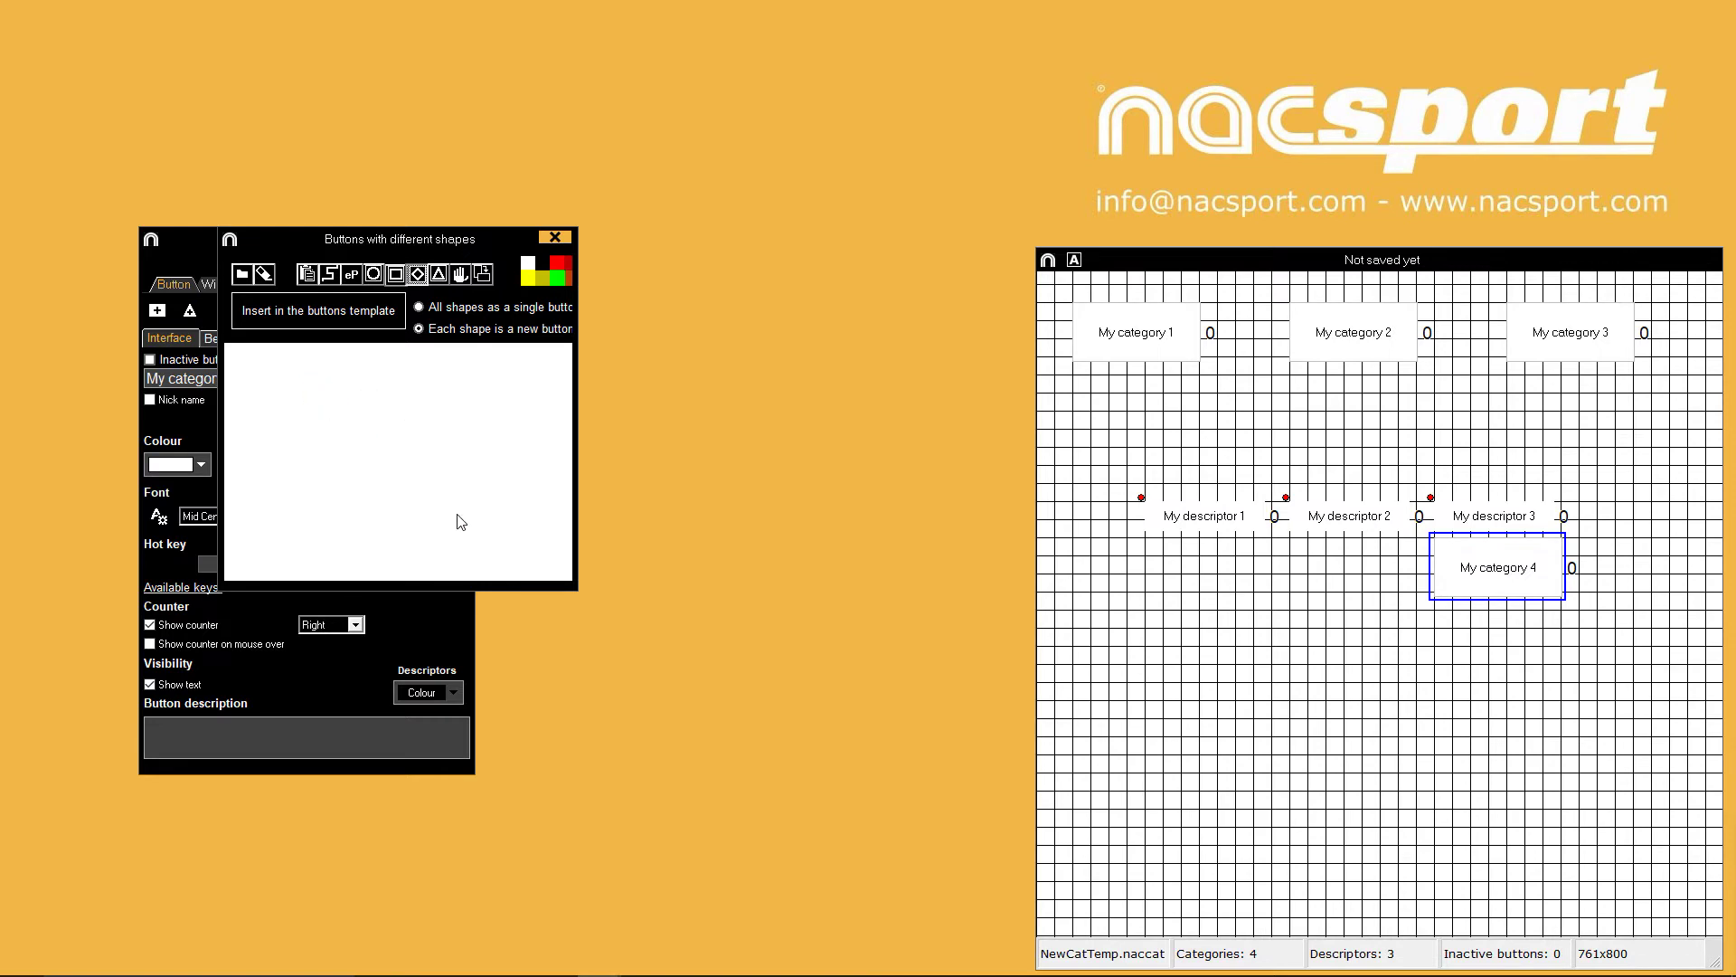
left_click_drag(323, 394, 462, 518)
left_click(351, 312)
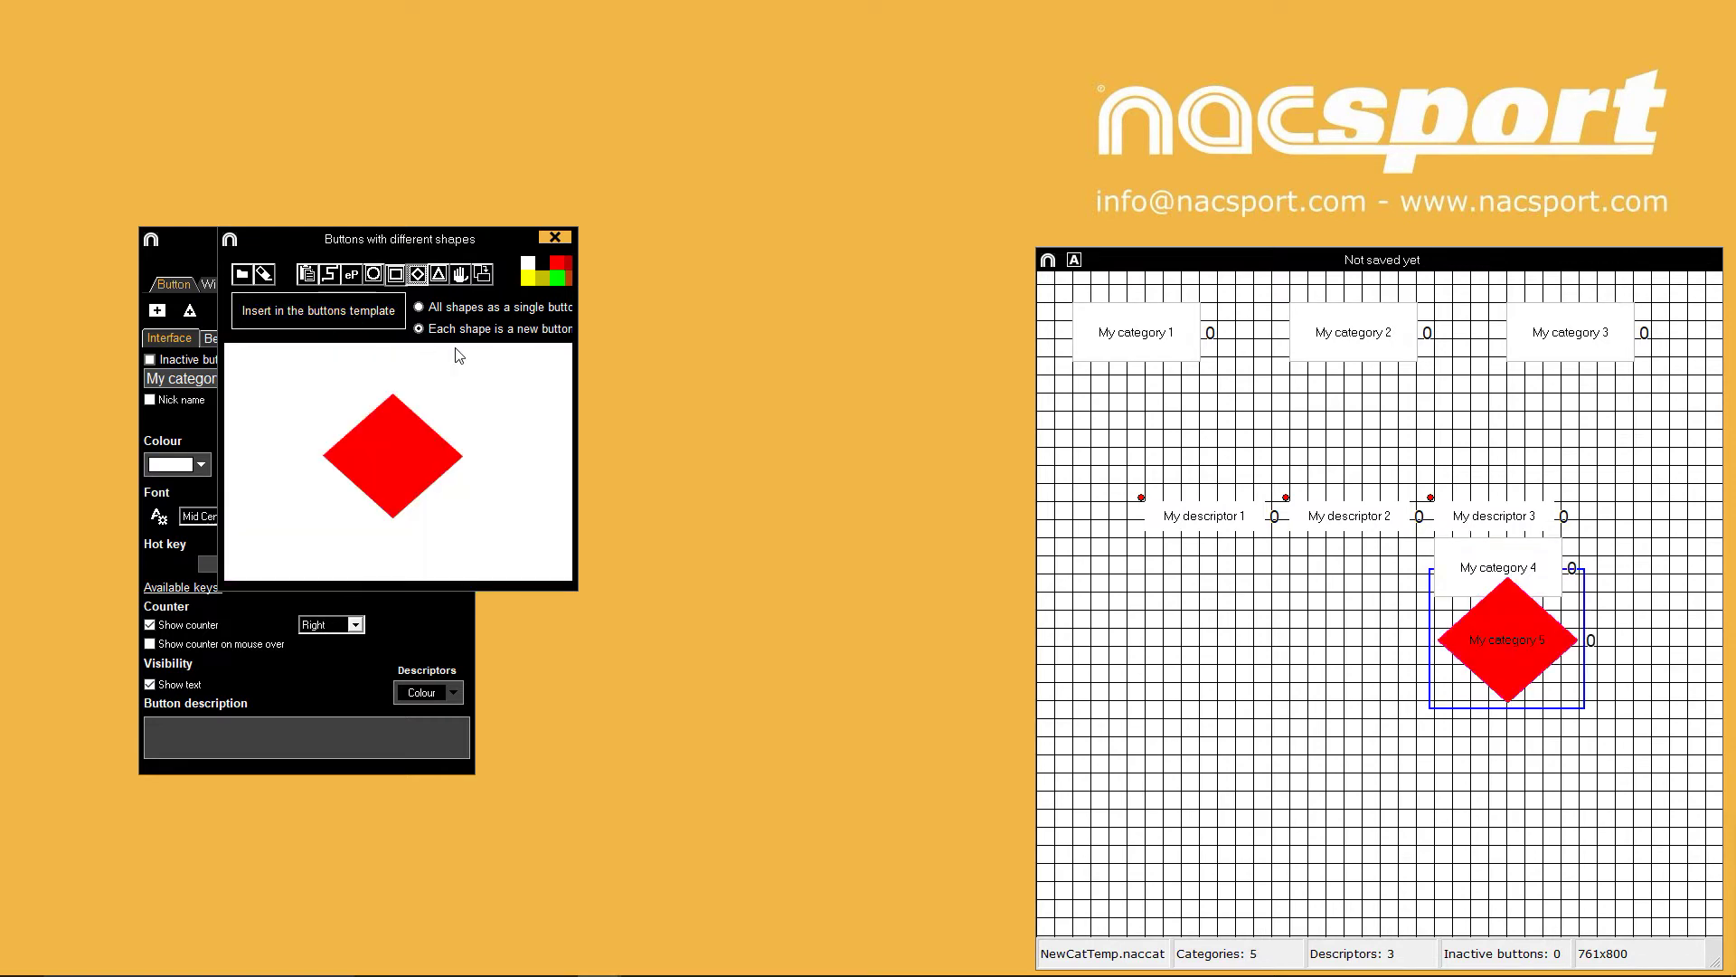
Move the red rhombus button lower left on the grid, then delete it
left_click(554, 238)
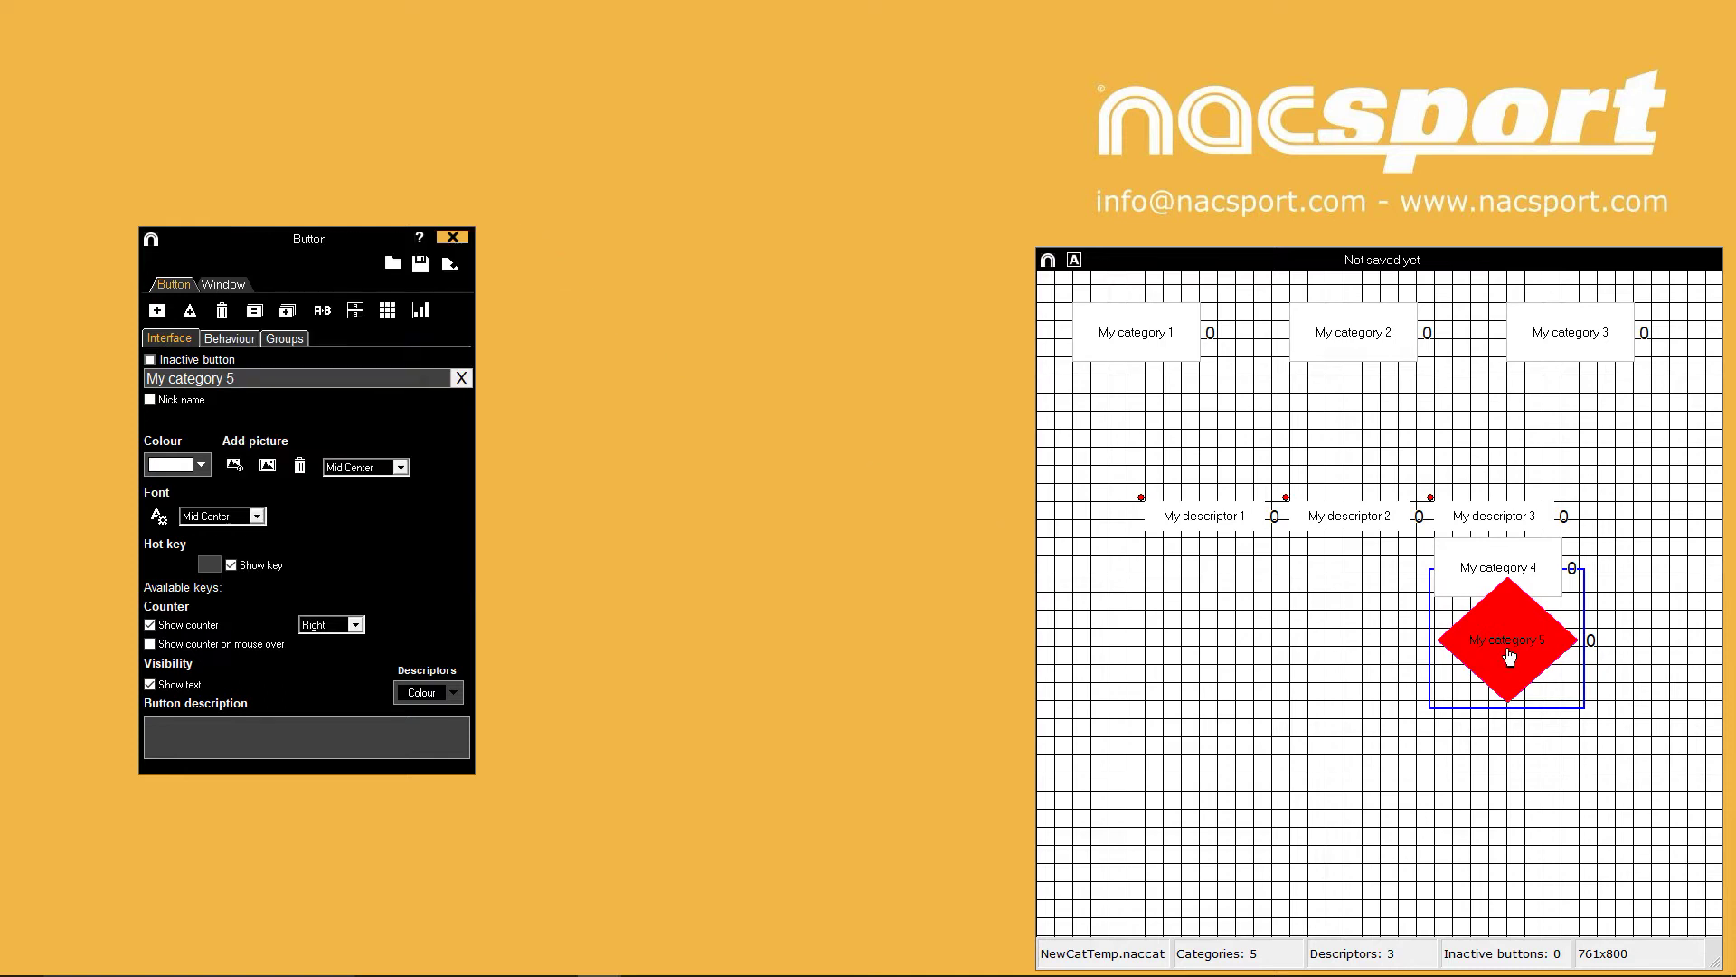
left_click_drag(1508, 656, 1228, 680)
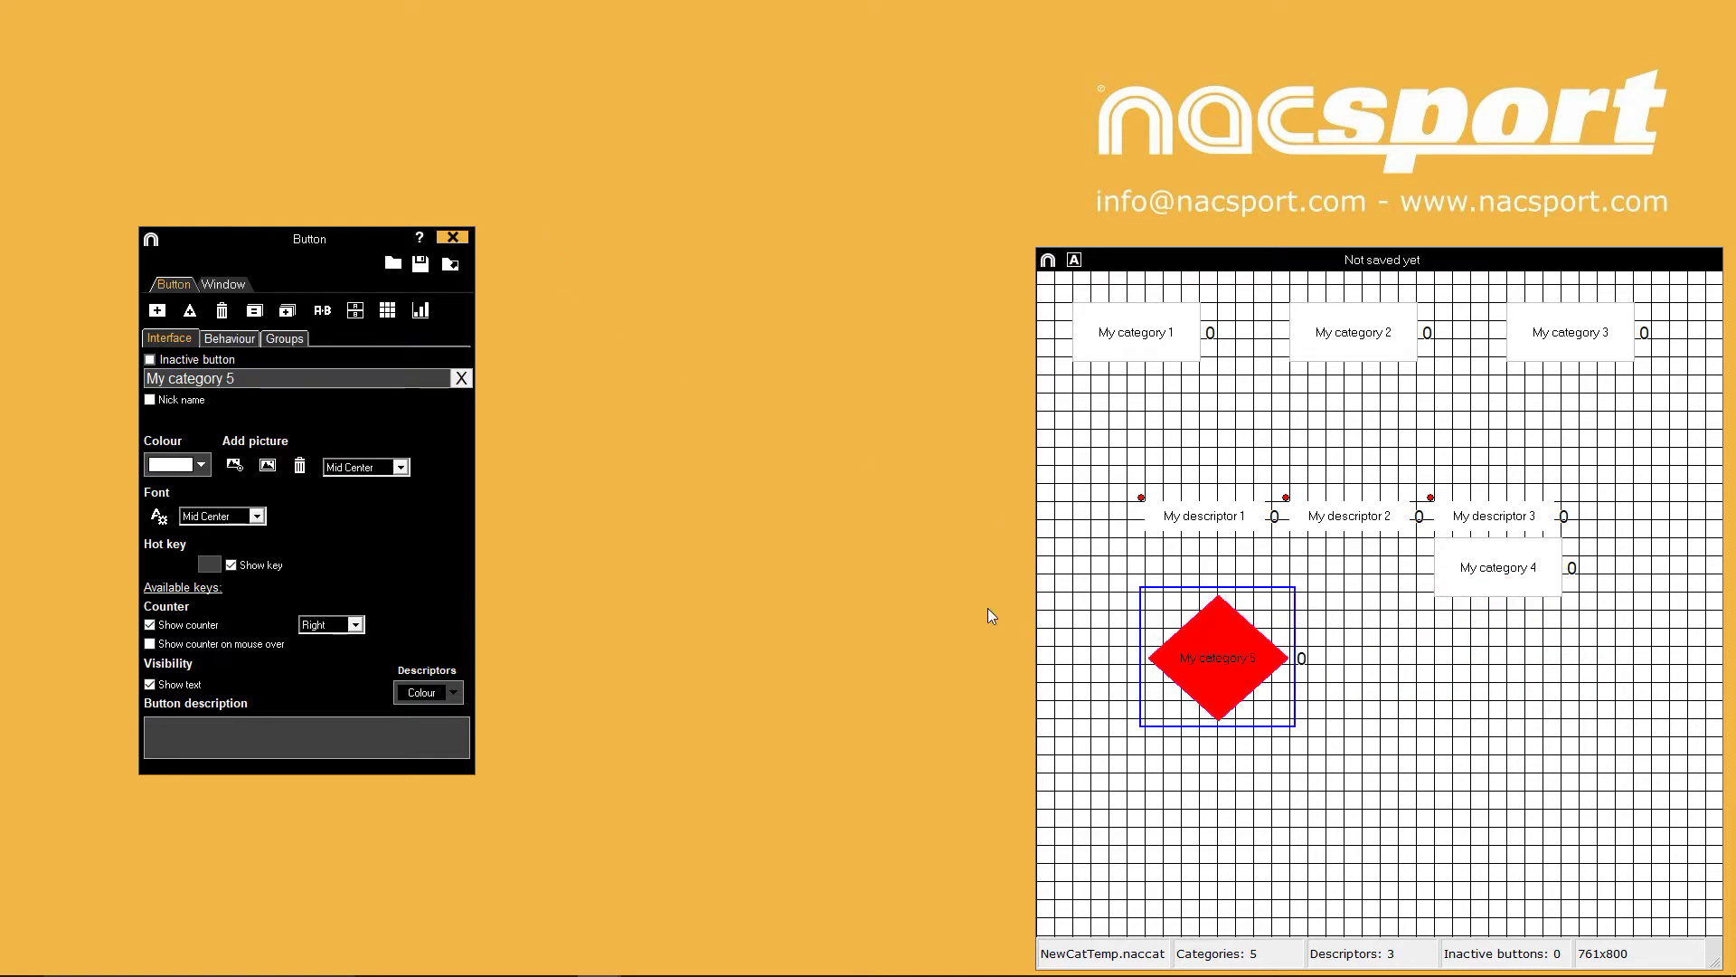
left_click(223, 311)
left_click(892, 560)
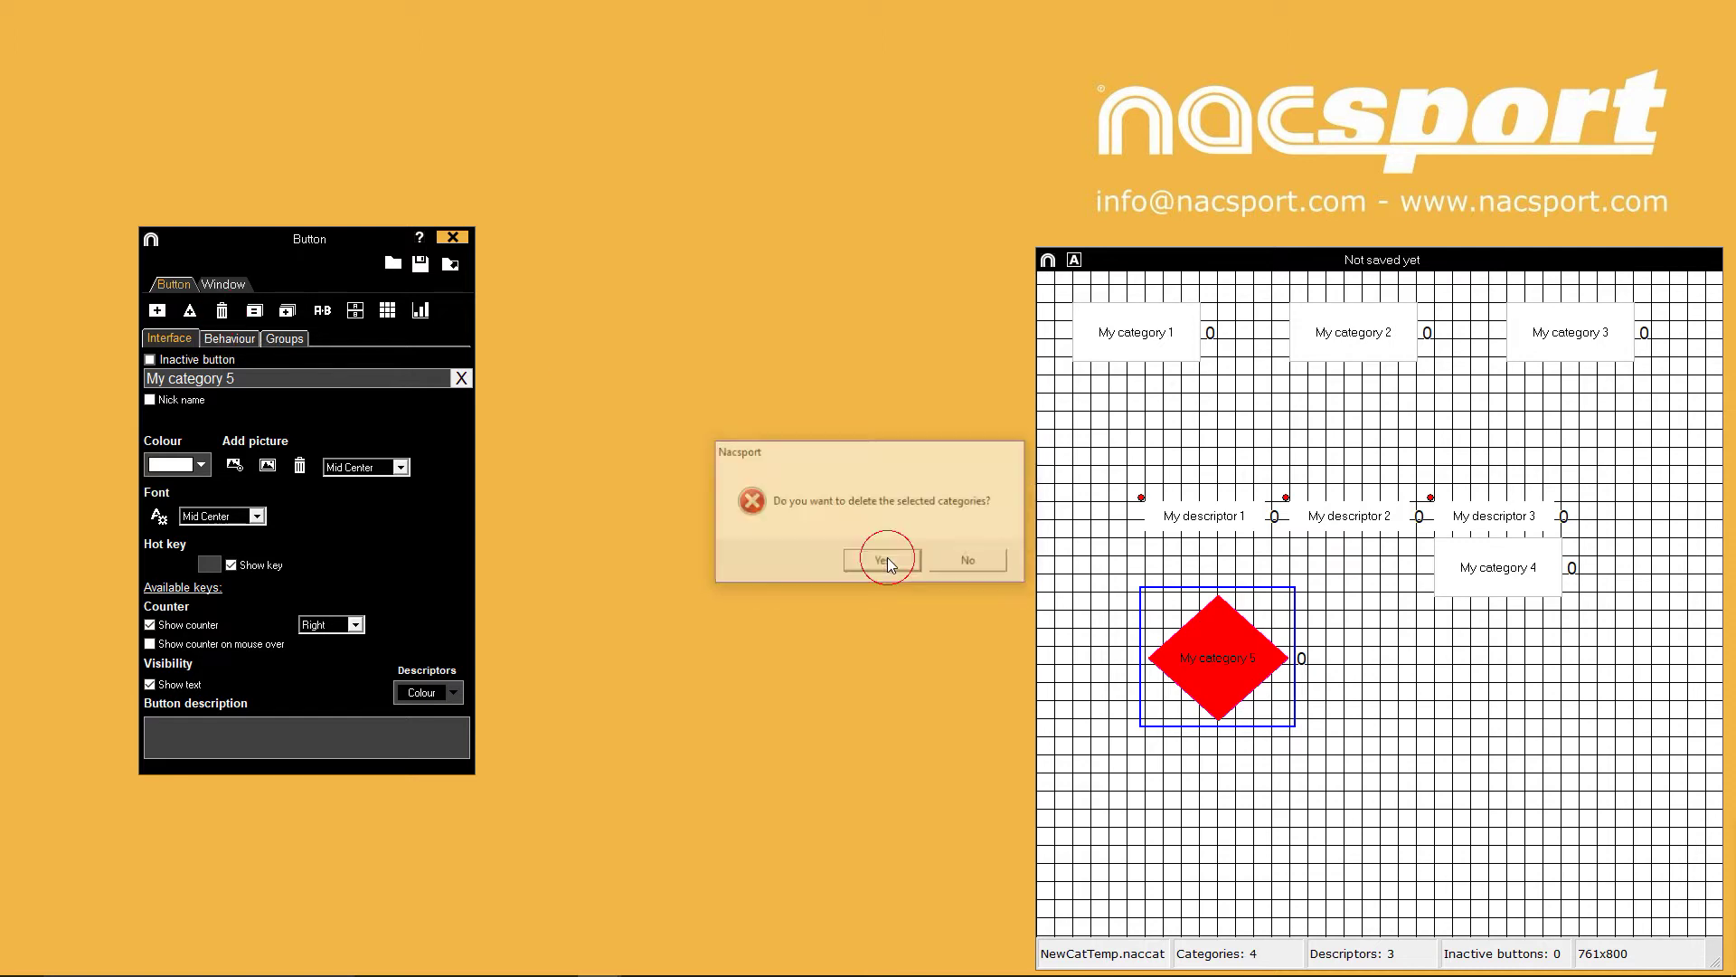
Delete My category 4 and rename the first category 'Possession Home'
left_click(1474, 584)
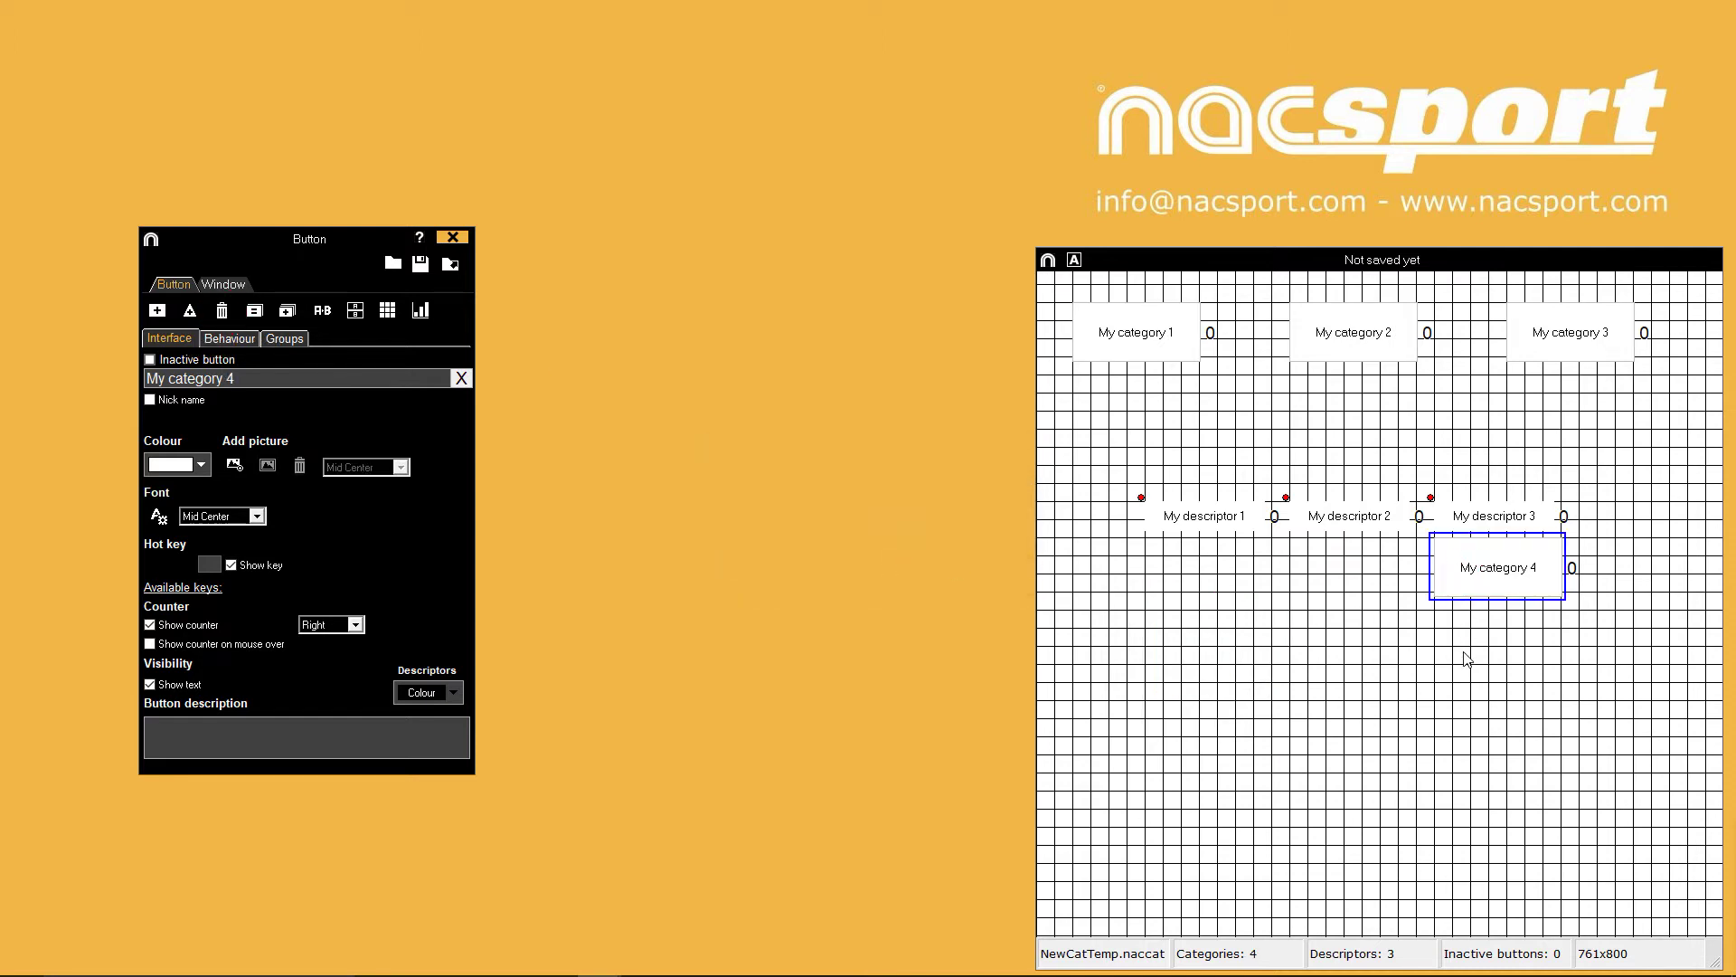
key("Delete")
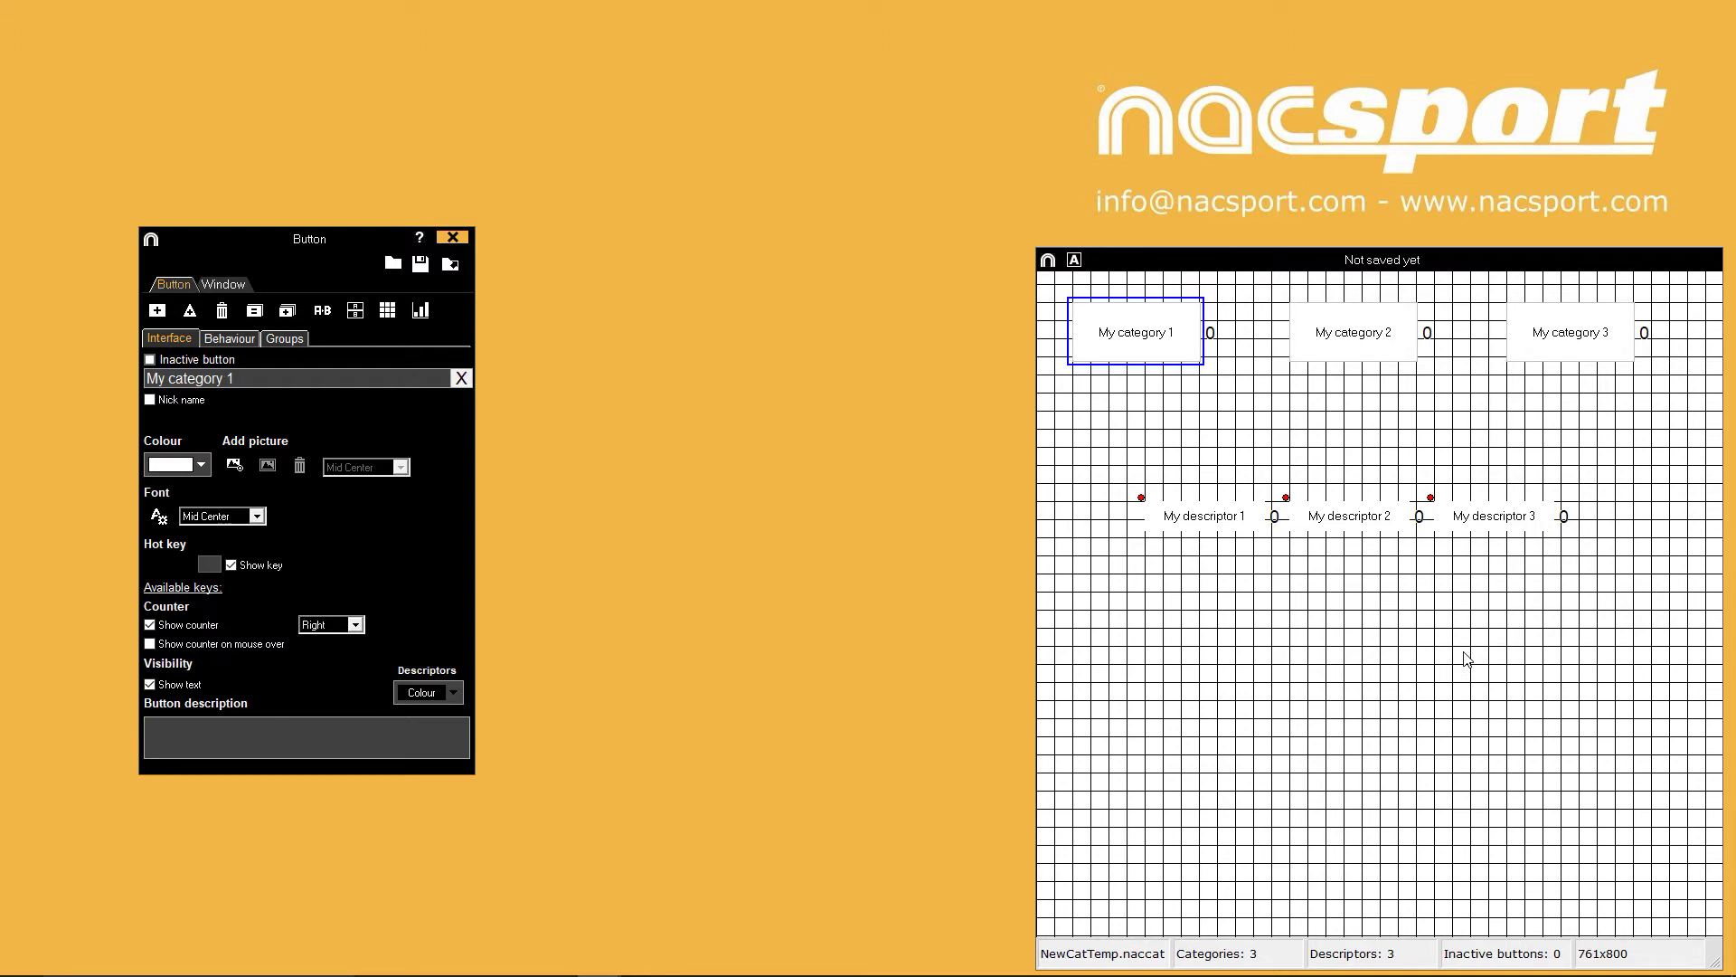
left_click(240, 380)
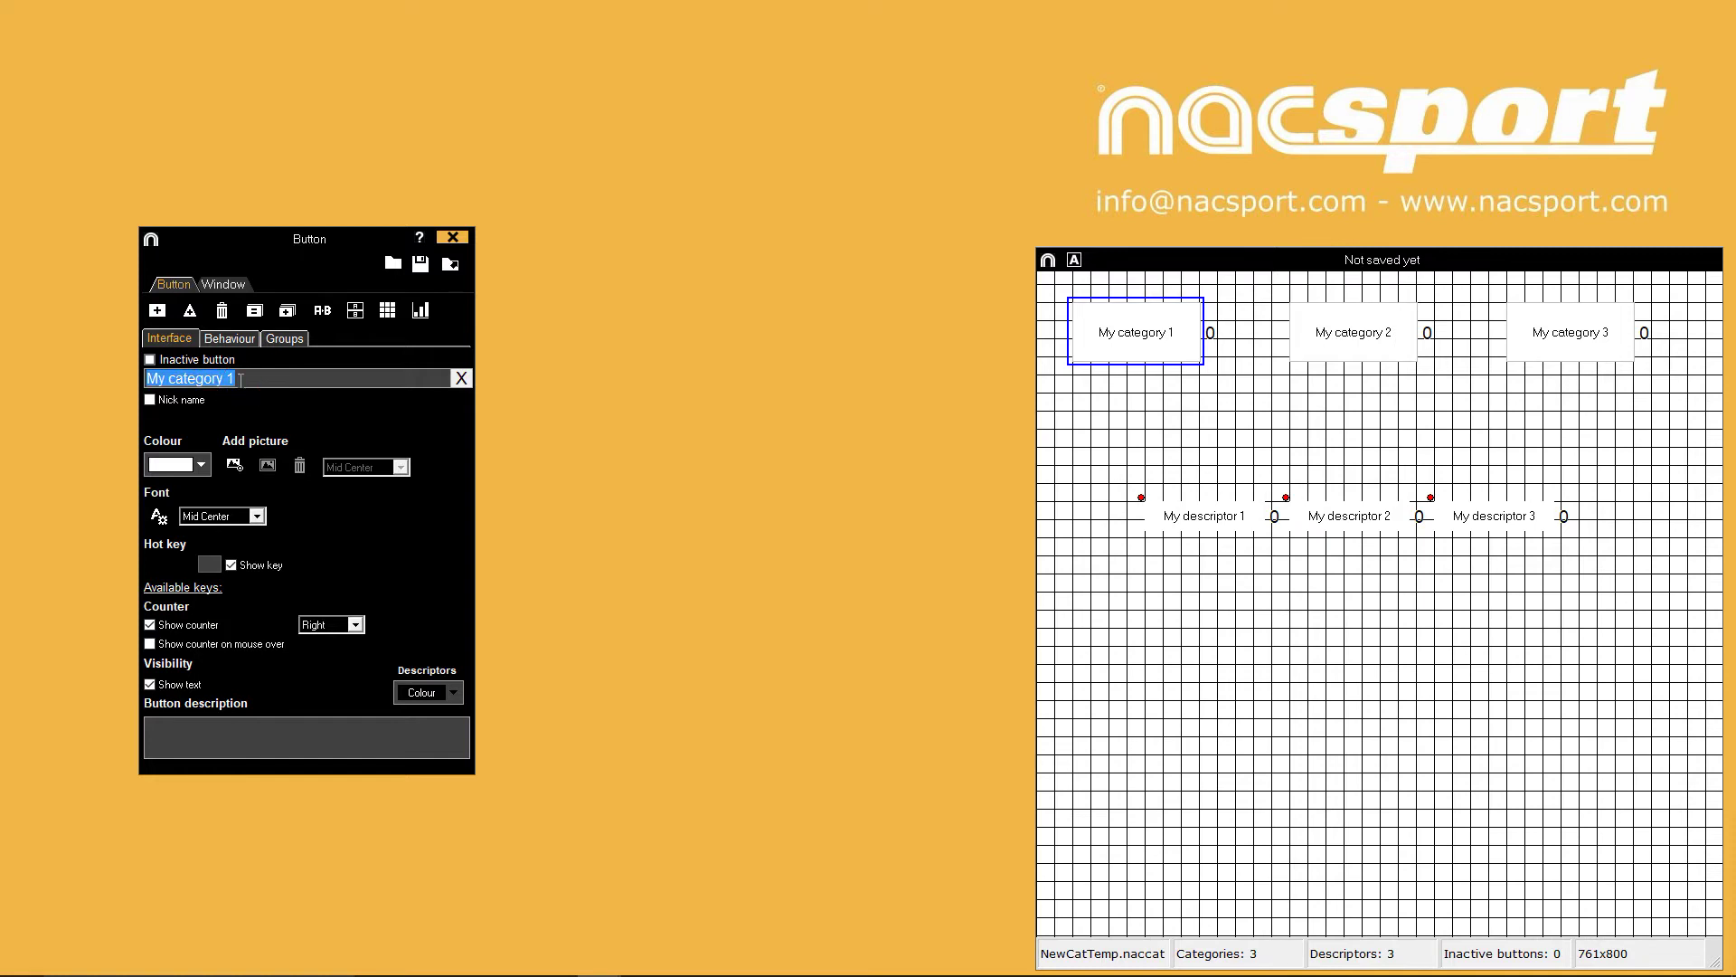
type("Possession Home")
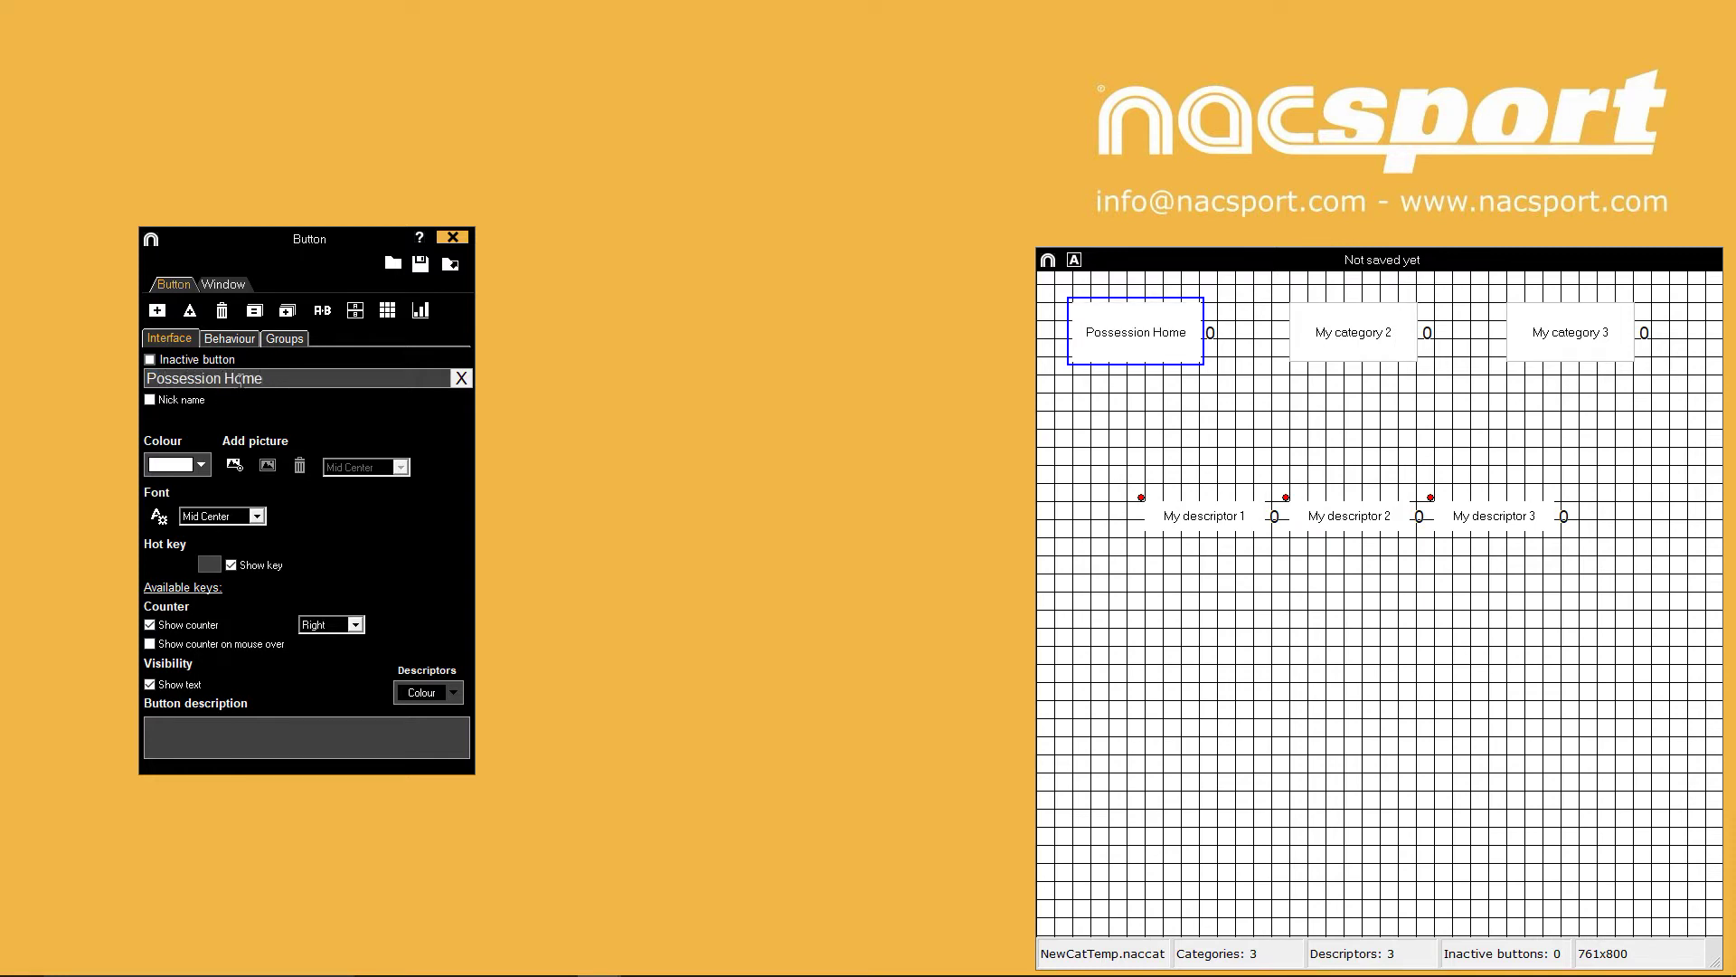
Rename My category 2 to 'Out Of Play'
left_click(1347, 340)
type("Ou")
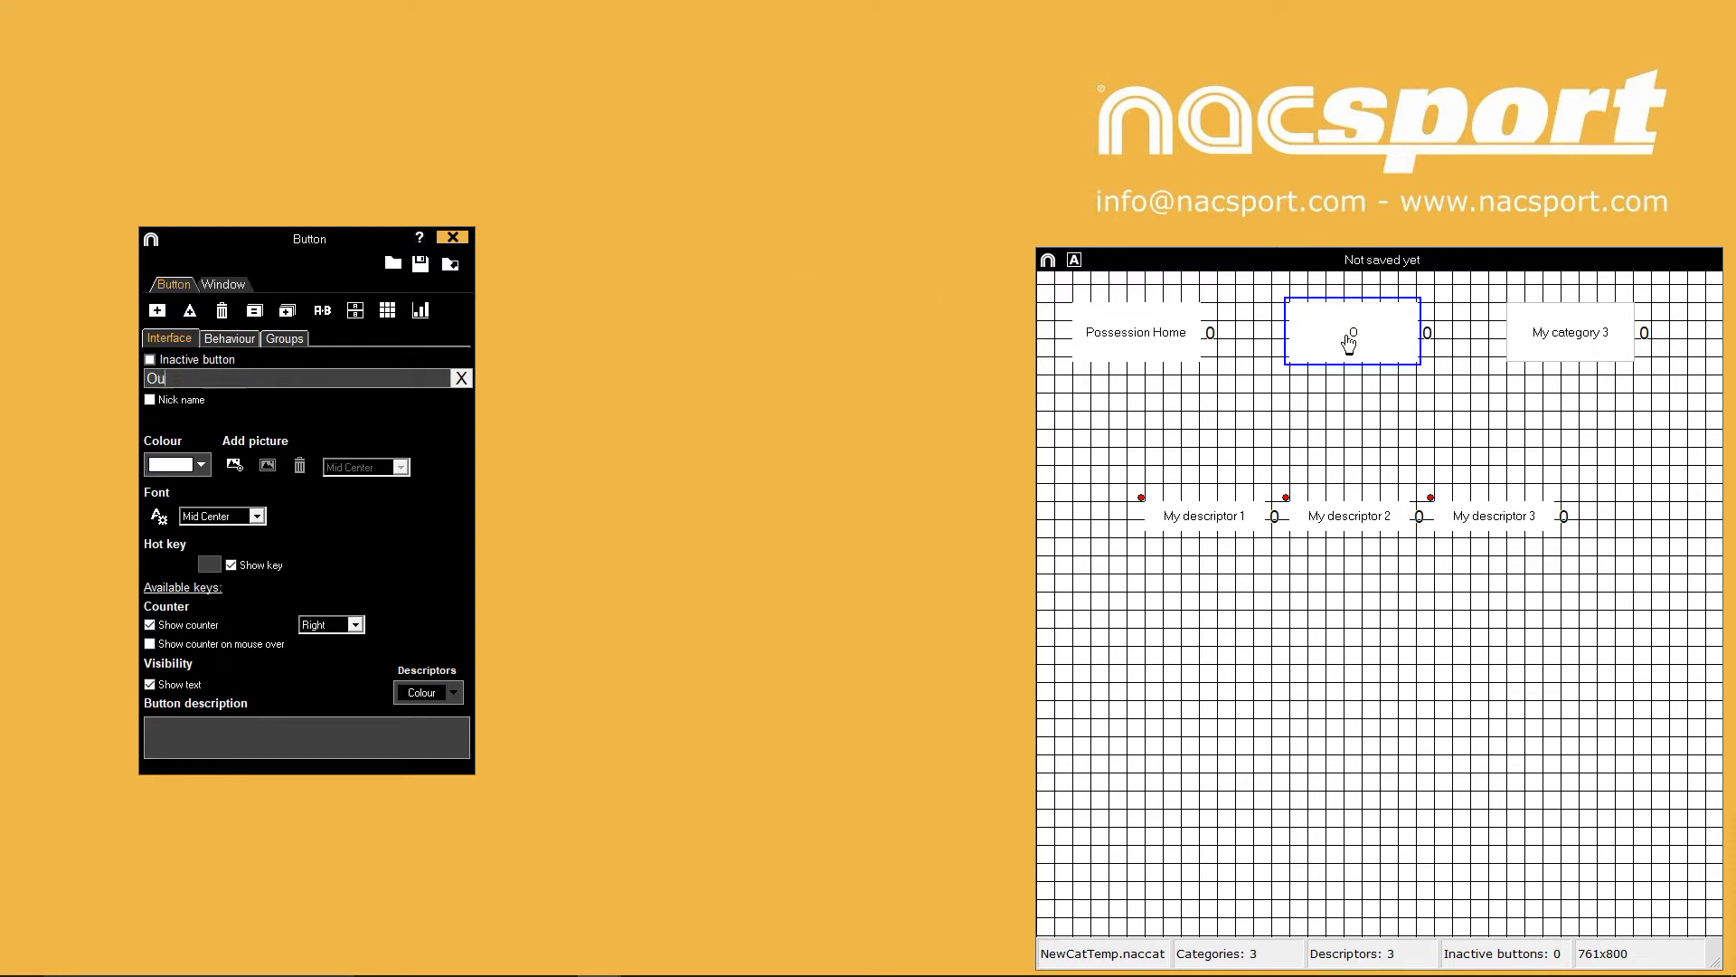
type("t Of Play")
left_click(1608, 336)
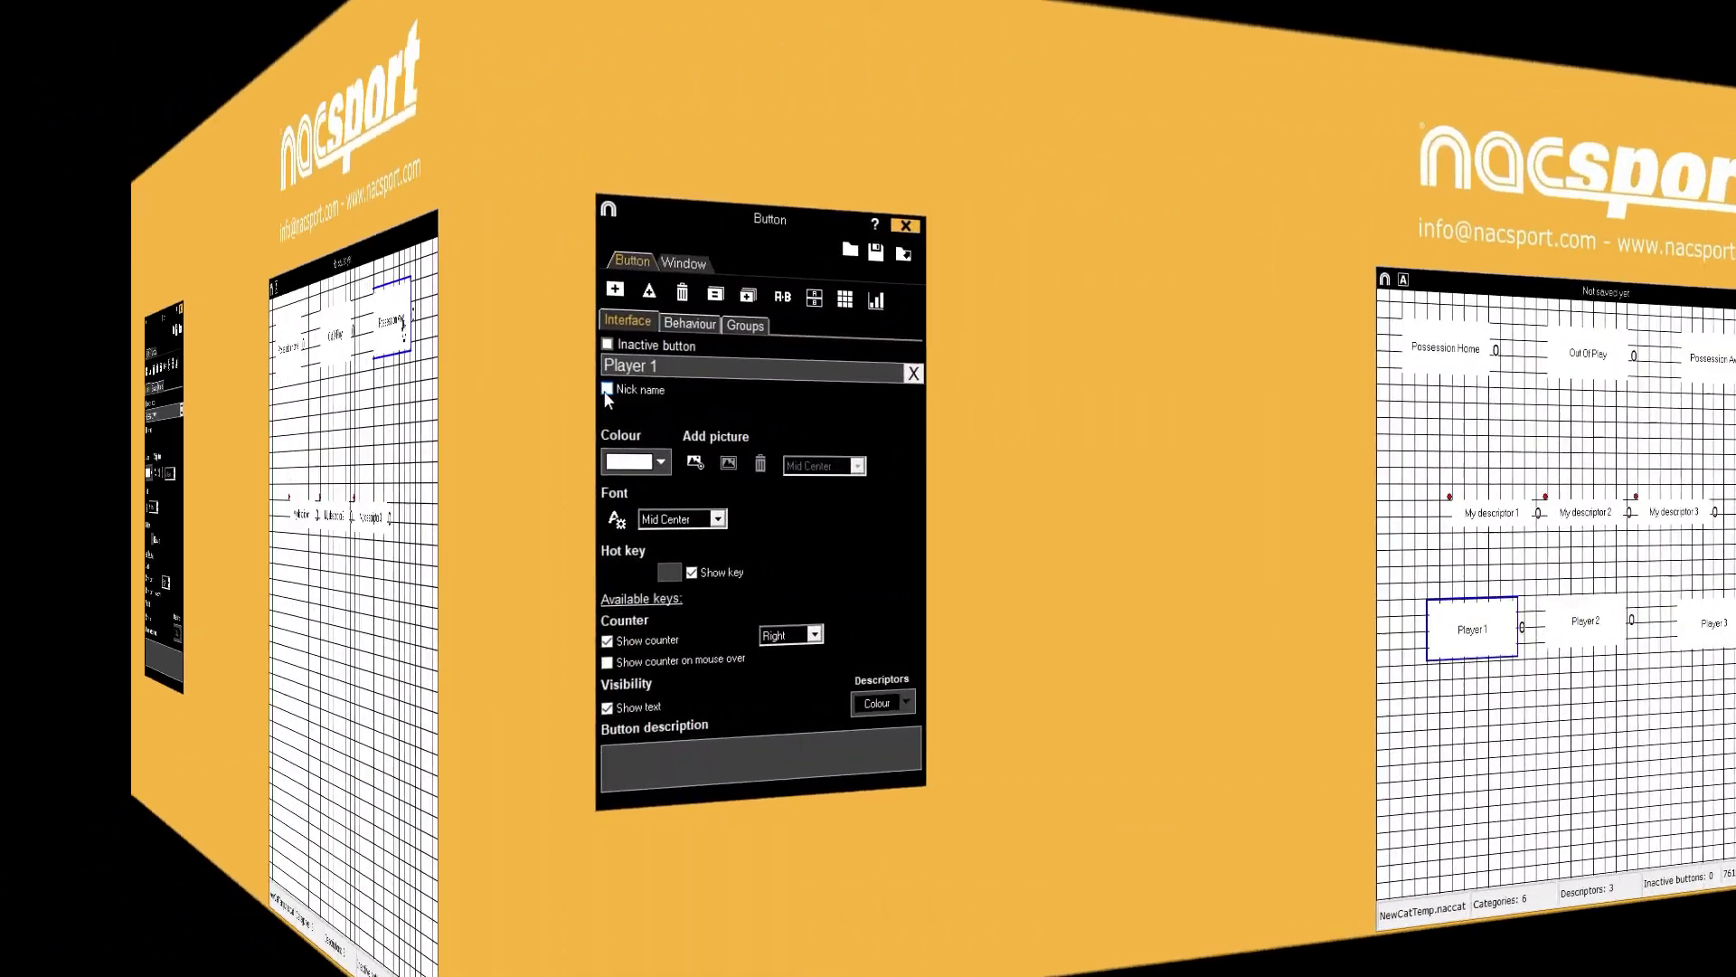
Tick Nick name on Player 1, 2 and 3 and enter each player's nickname
left_click(607, 389)
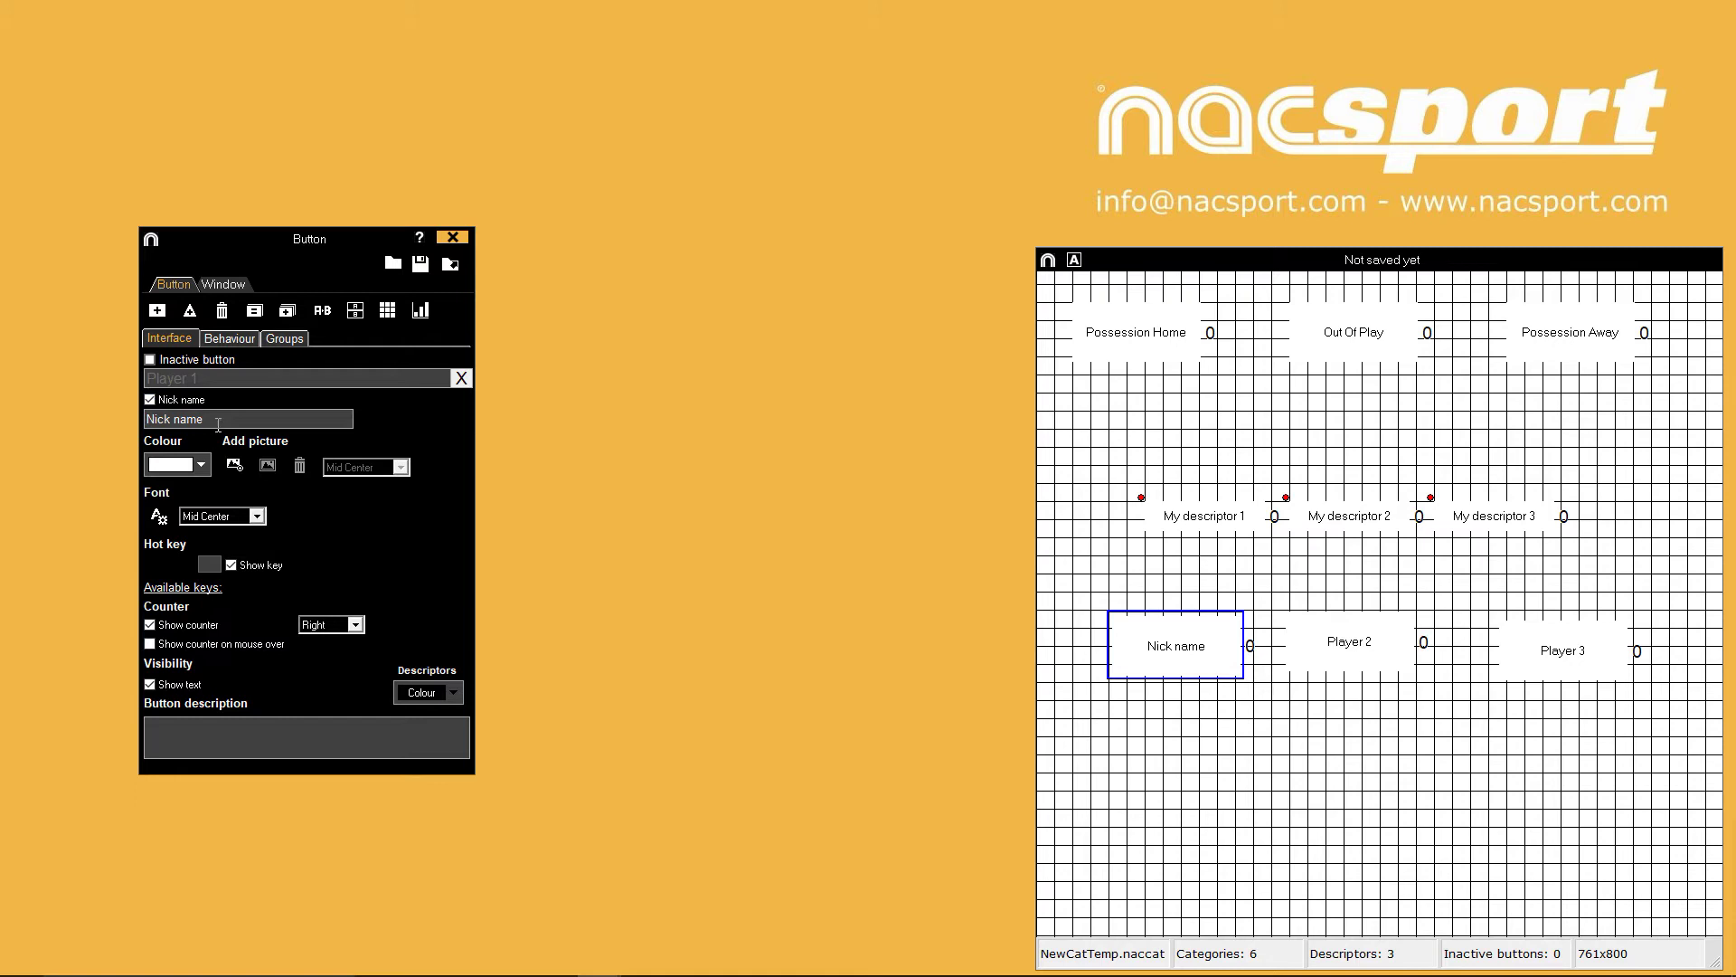
left_click_drag(147, 419, 218, 422)
type("Alice")
left_click(1337, 653)
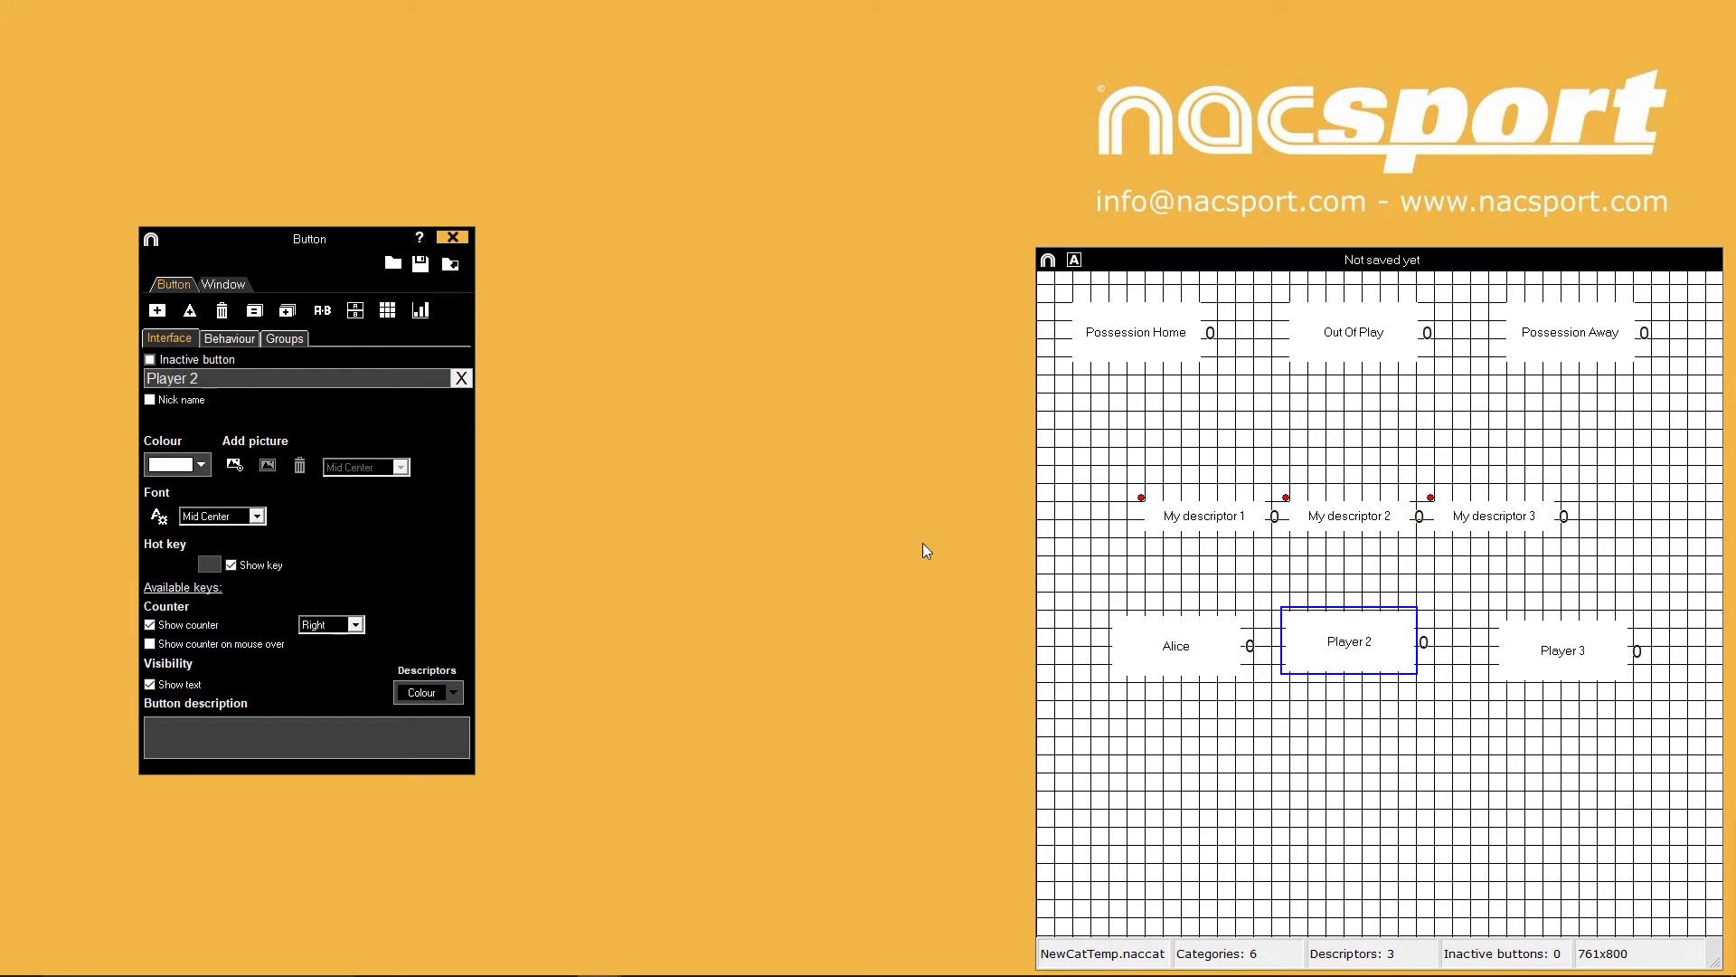
left_click(151, 400)
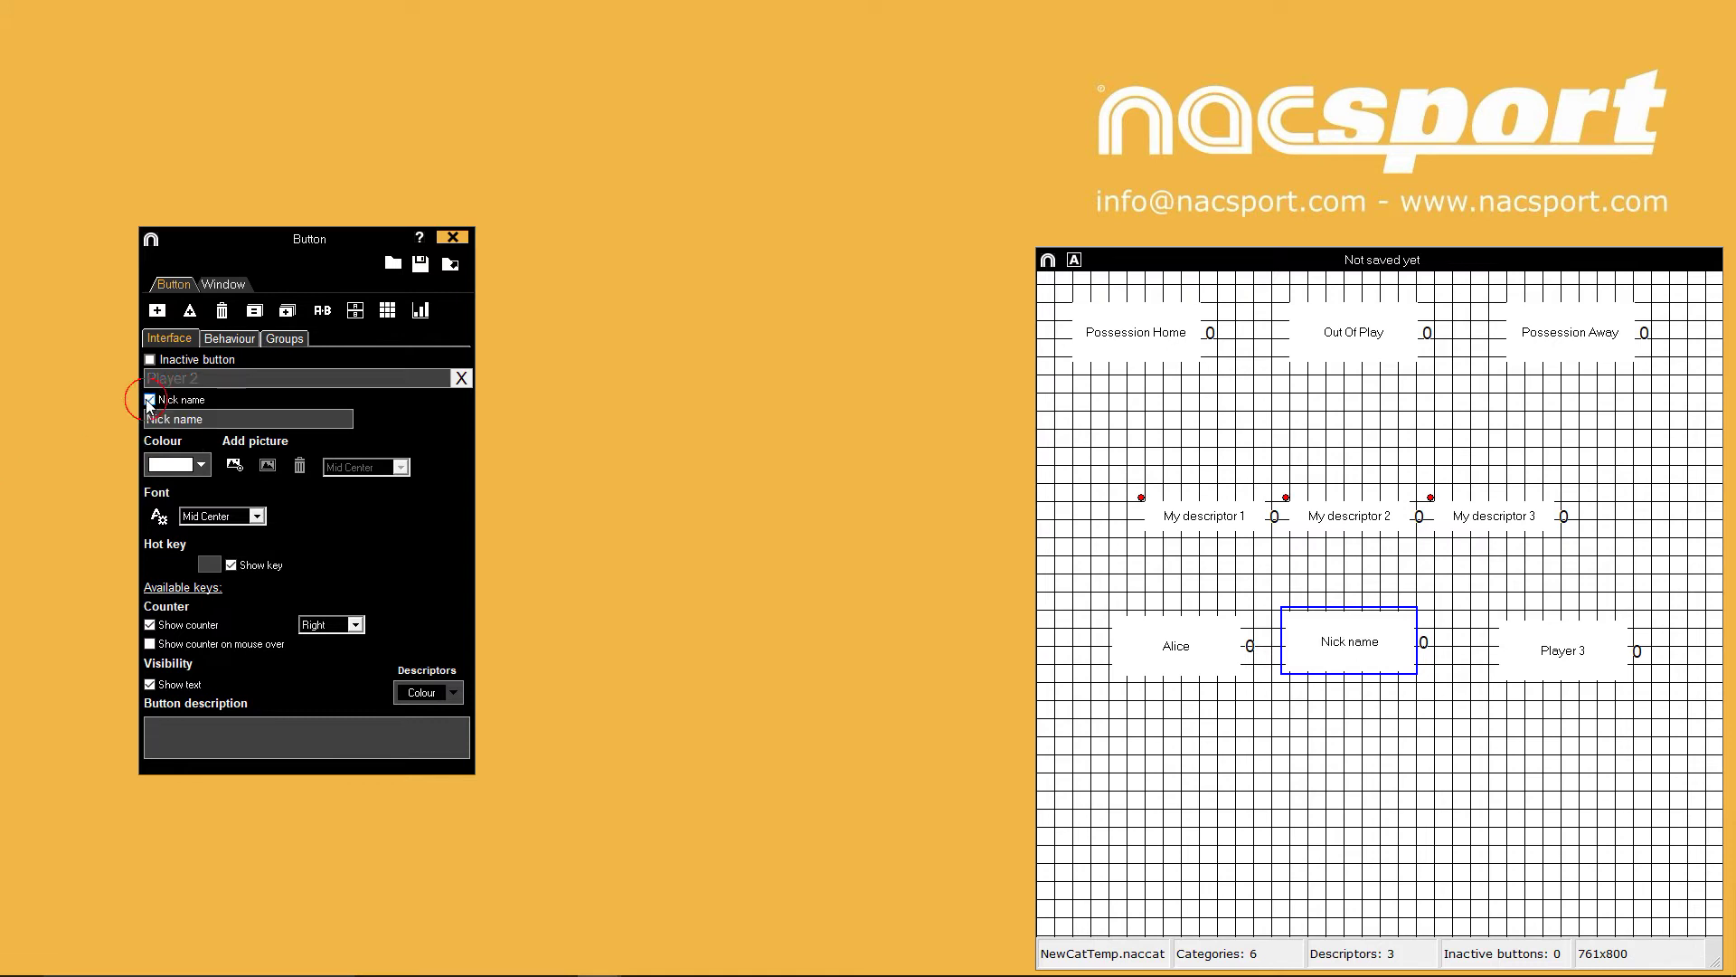
left_click(181, 418)
type("Larissa")
left_click(1555, 673)
left_click(150, 400)
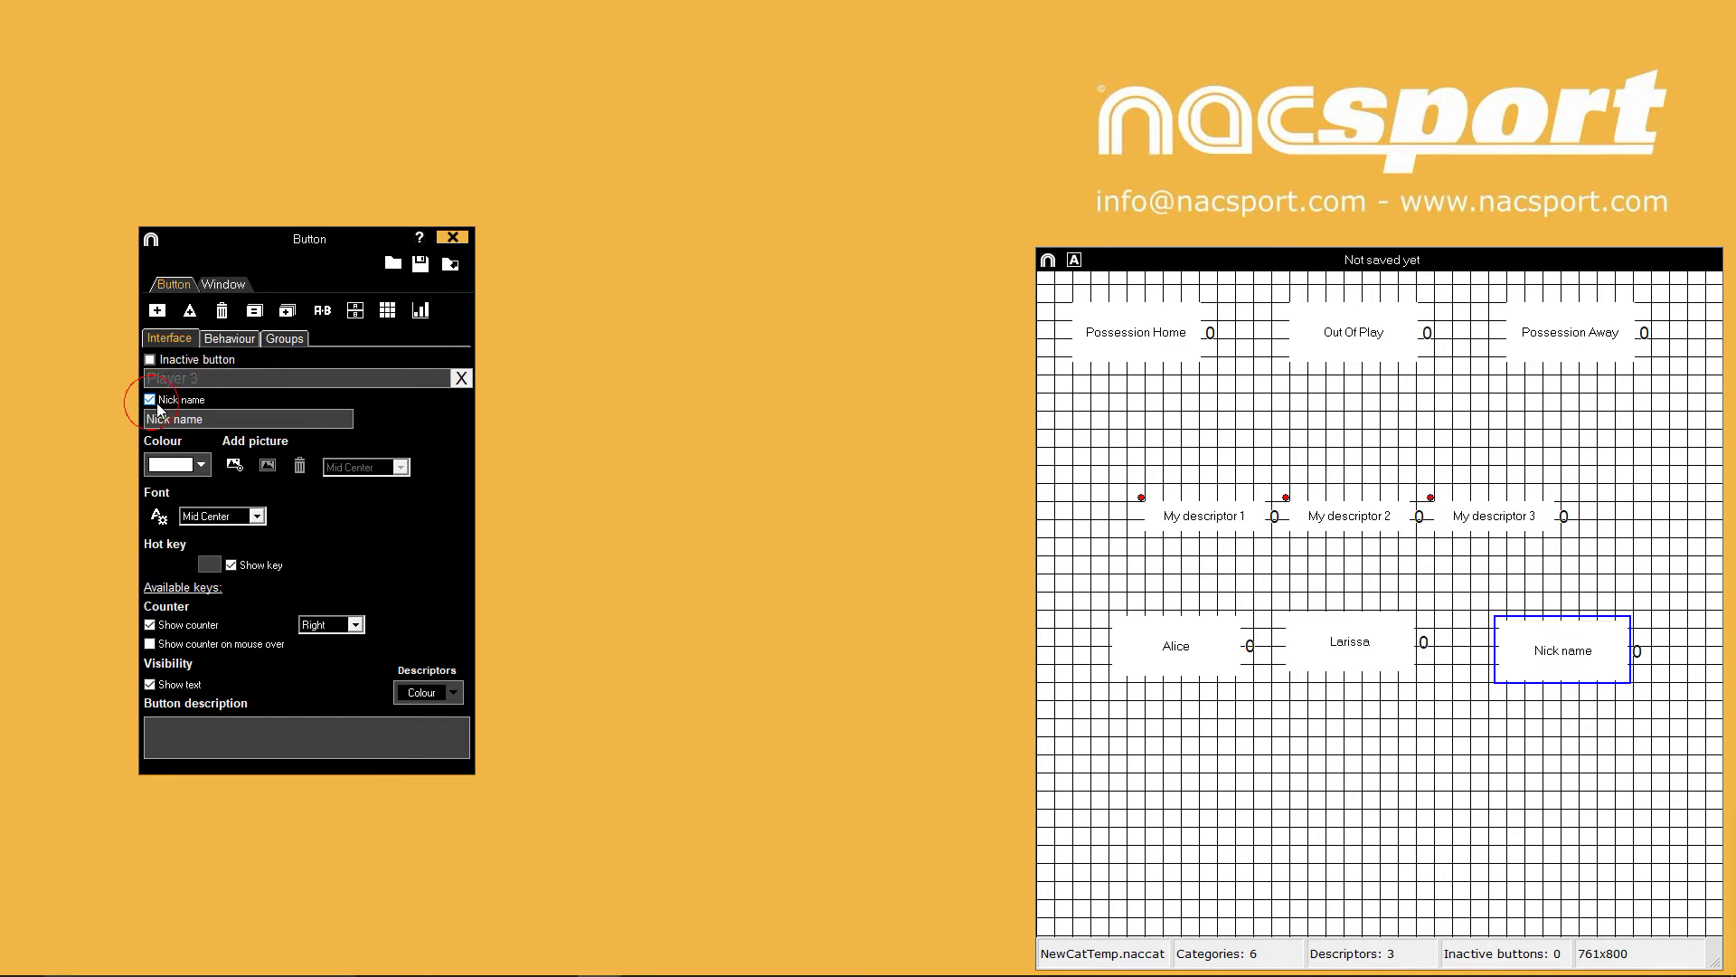
left_click(258, 418)
type("Becky")
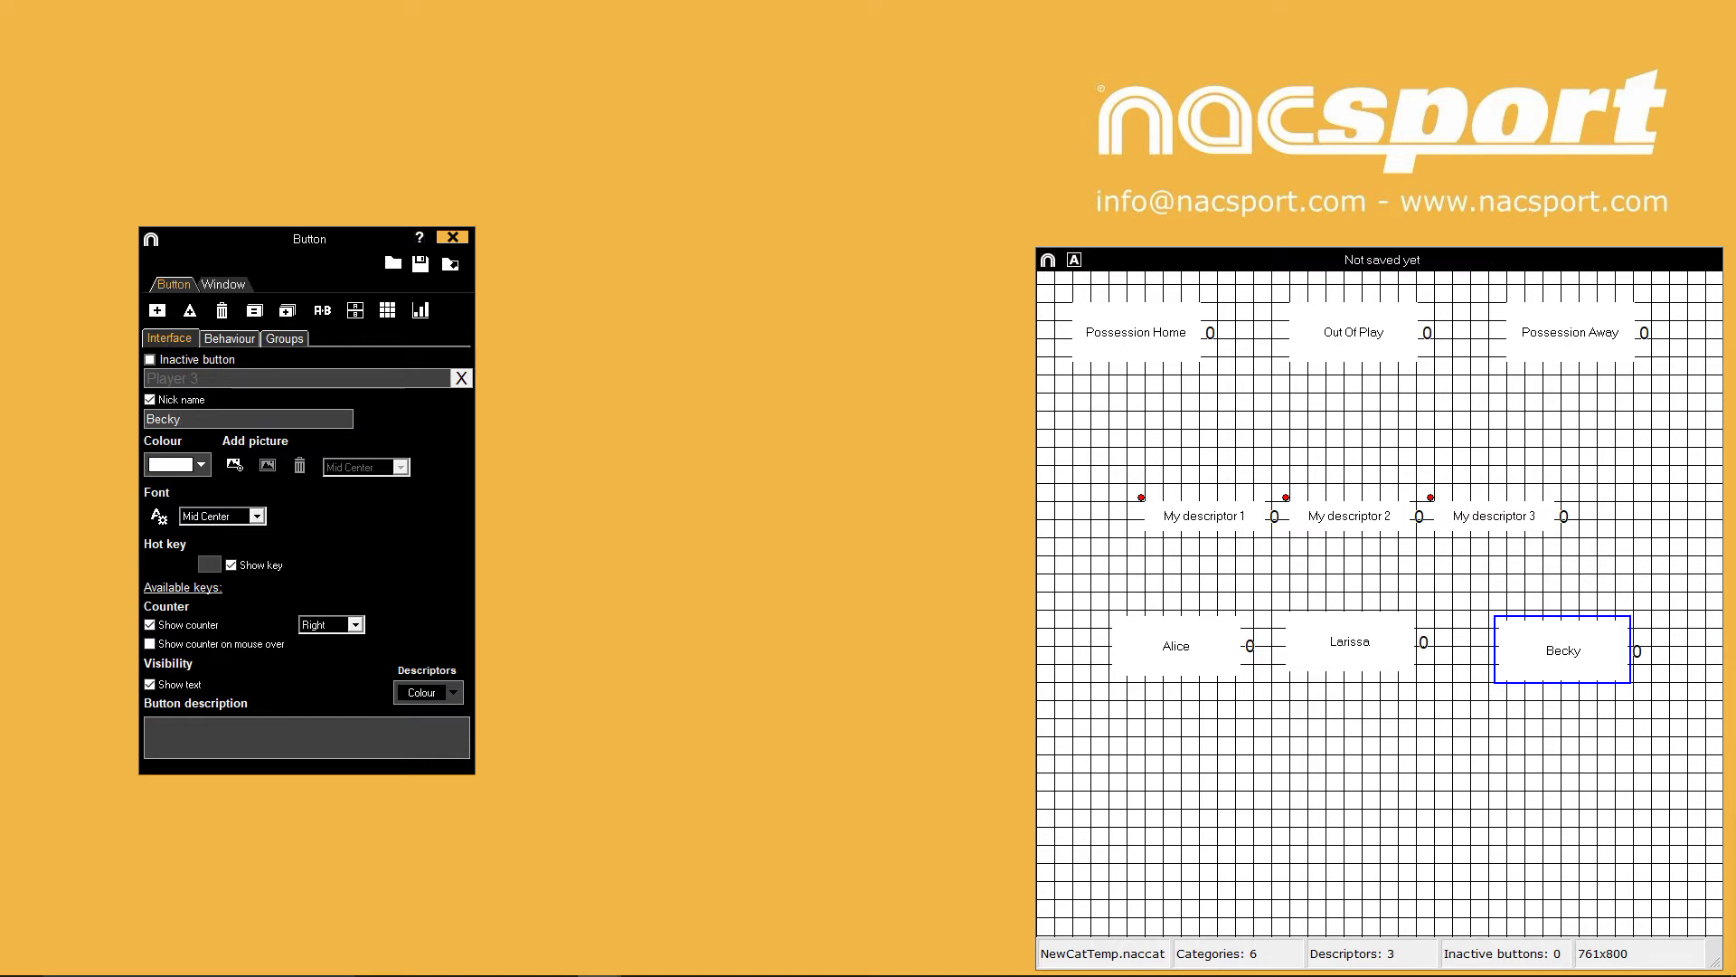
left_click(1145, 355)
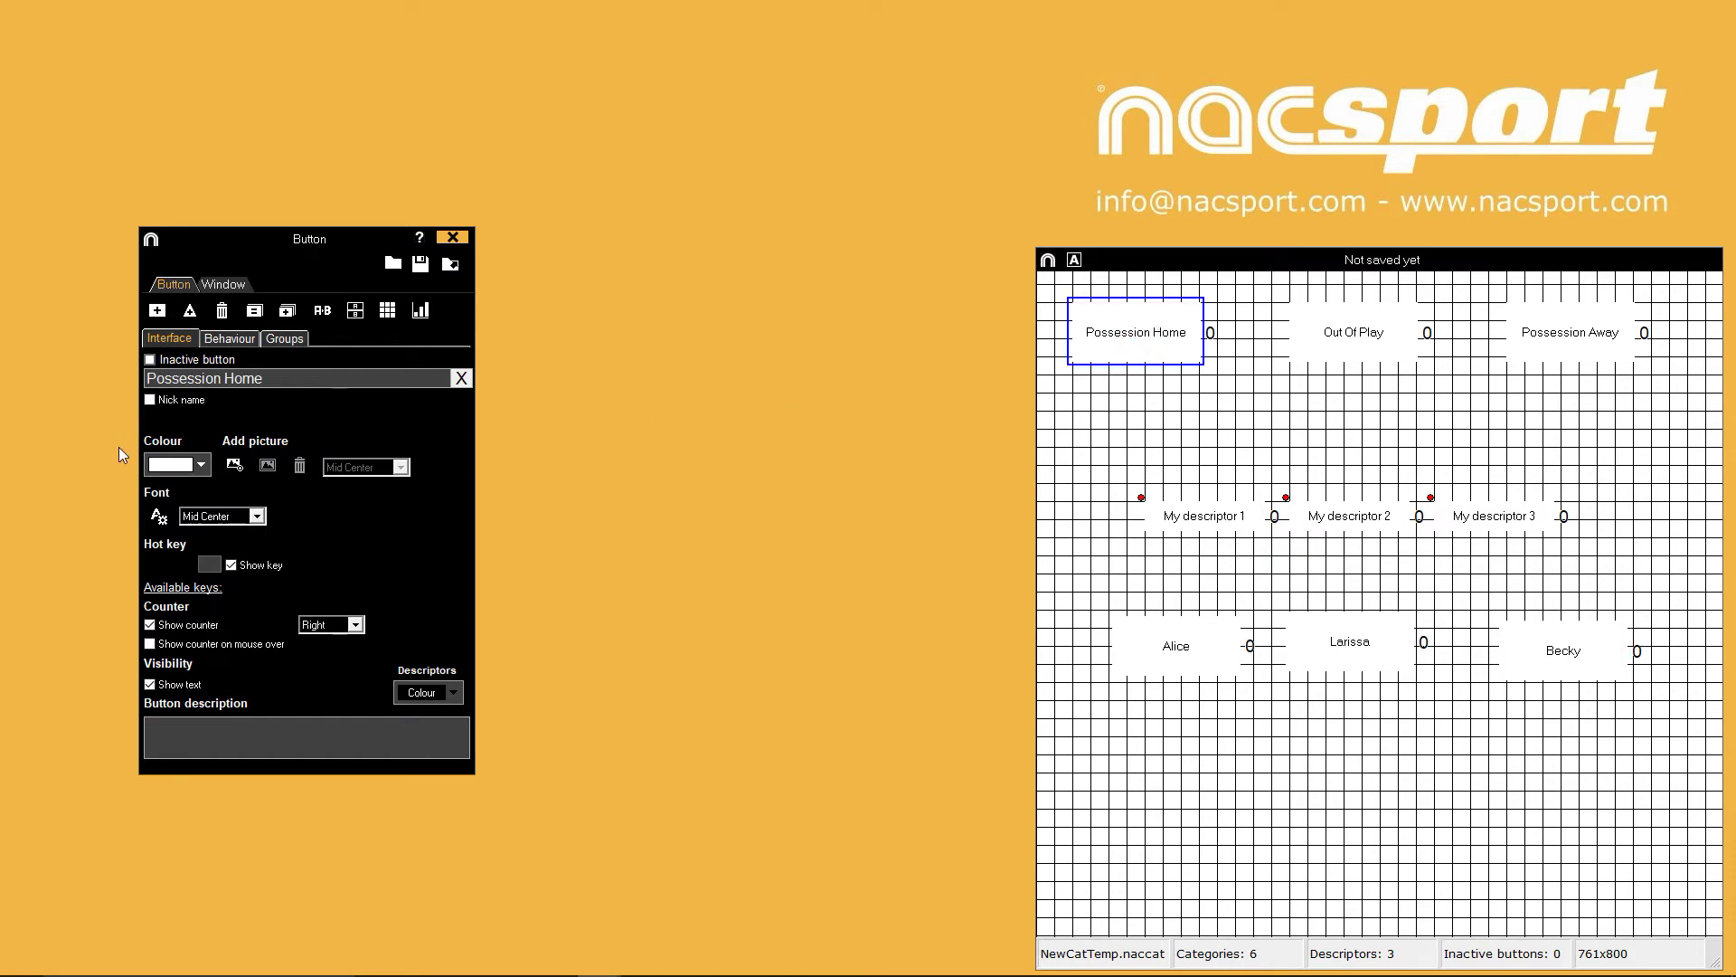
Colour Possession Home orange, Out Of Play grey and Possession Away light yellow
left_click(180, 465)
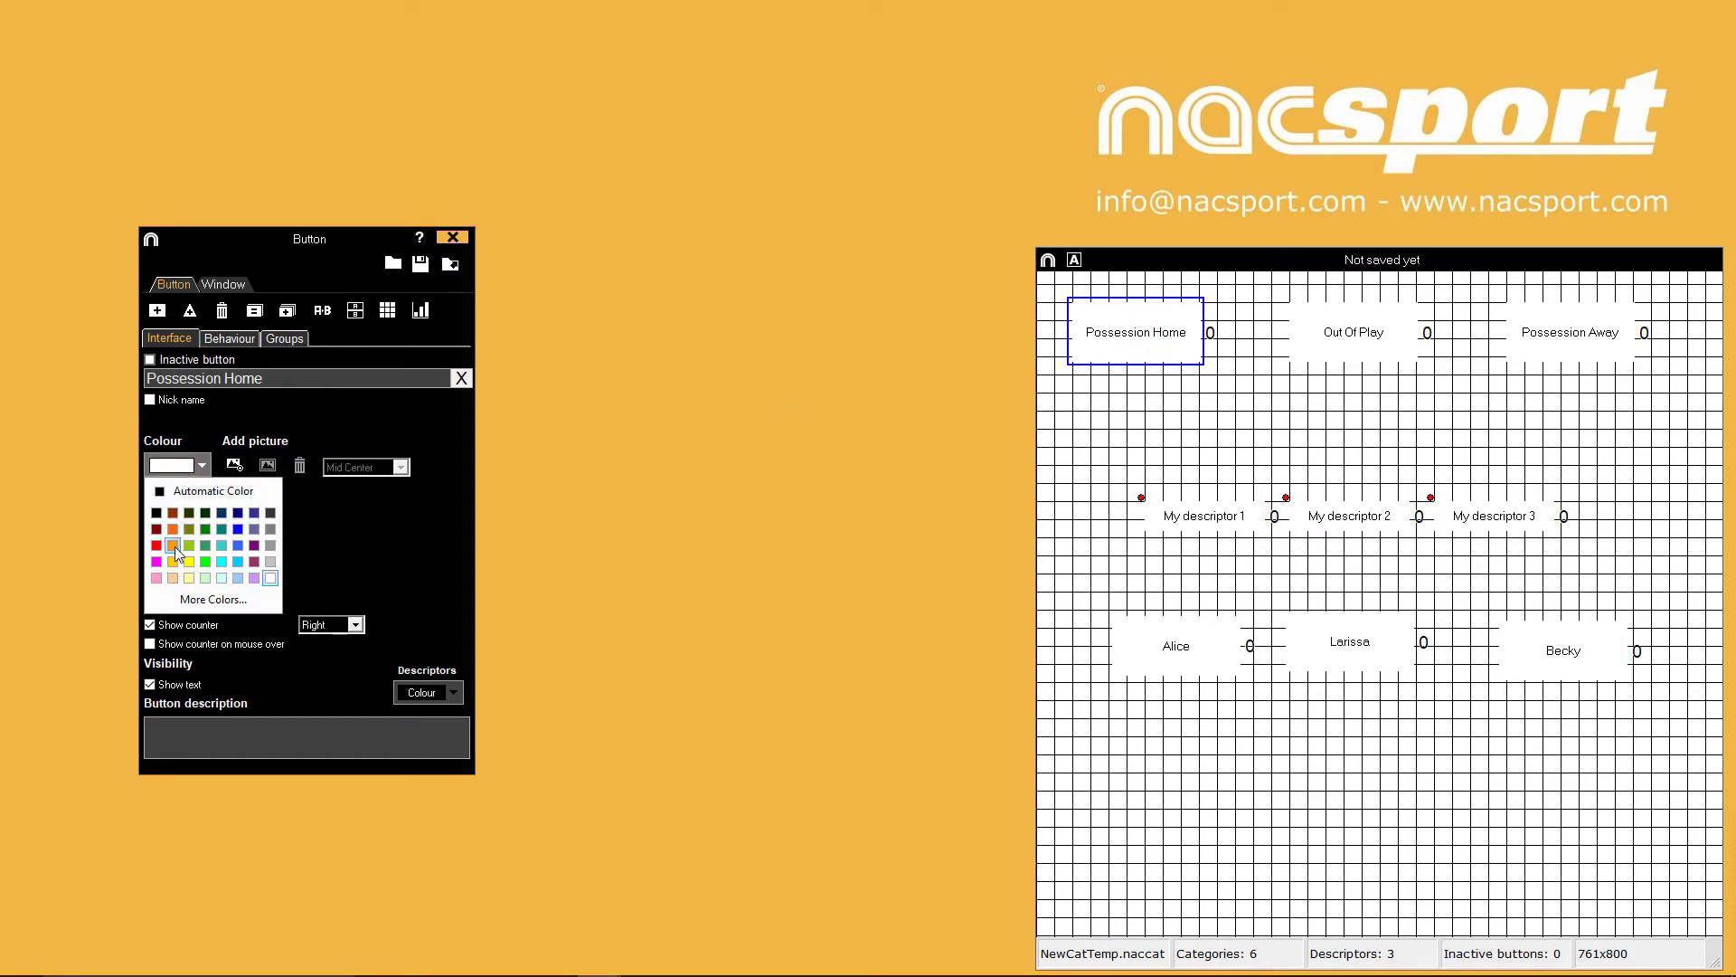
left_click(179, 552)
left_click(1338, 352)
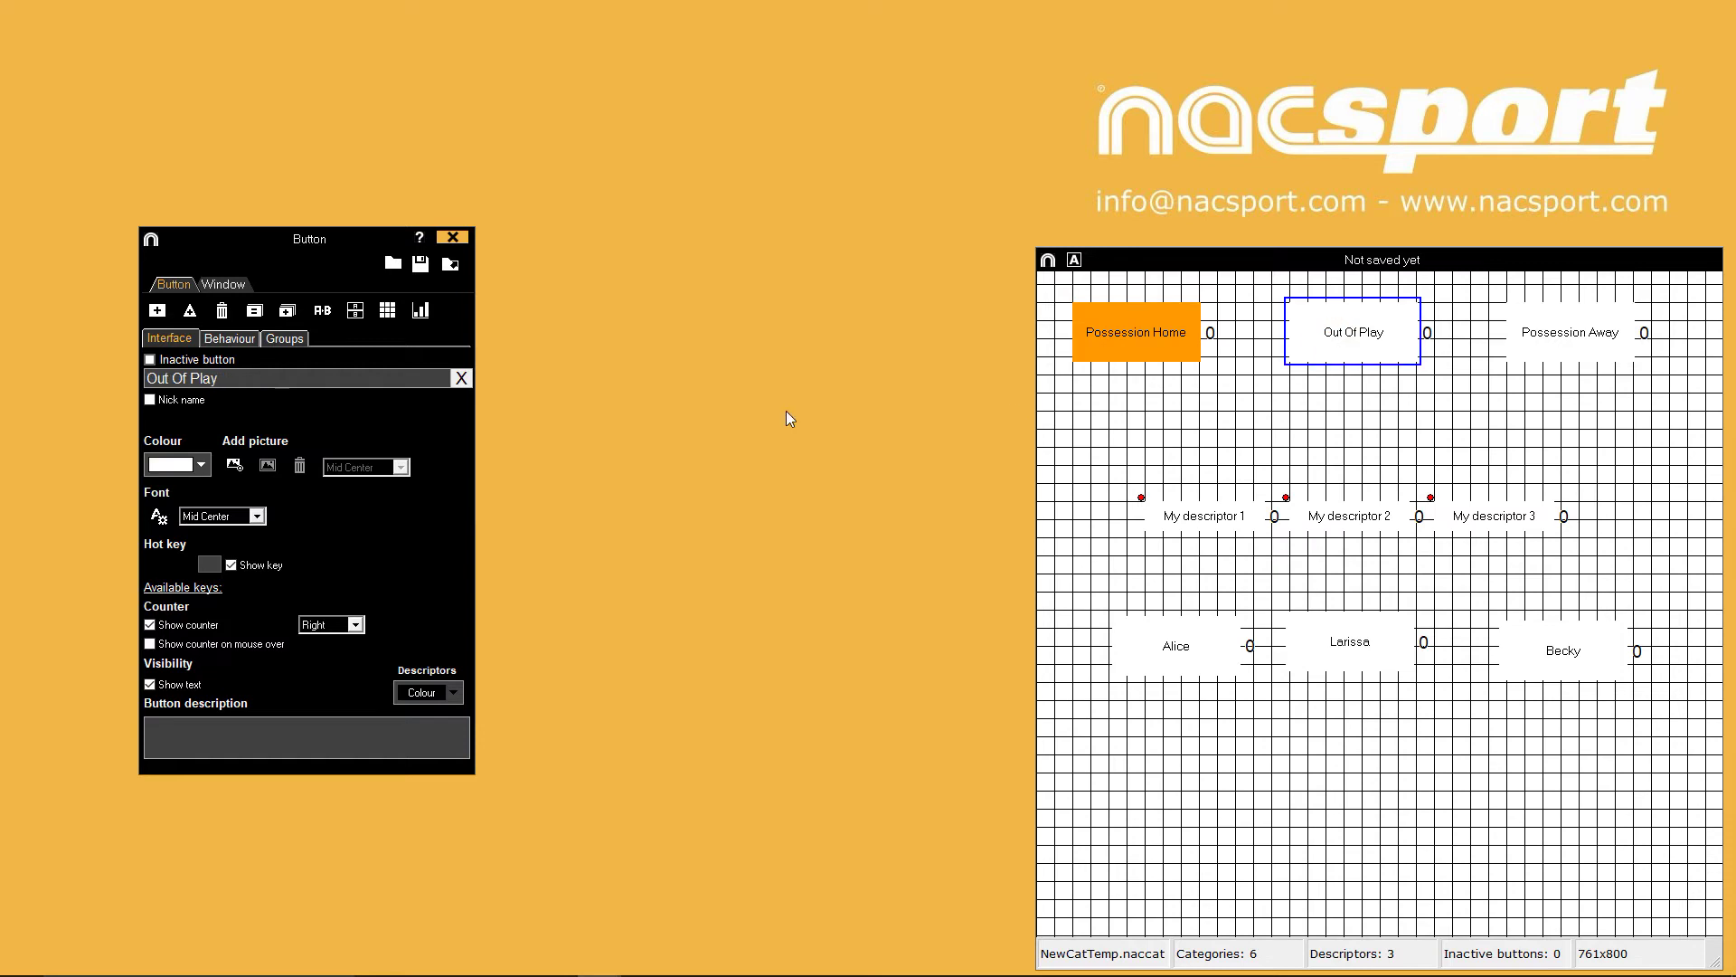
left_click(180, 465)
left_click(272, 571)
left_click(1551, 336)
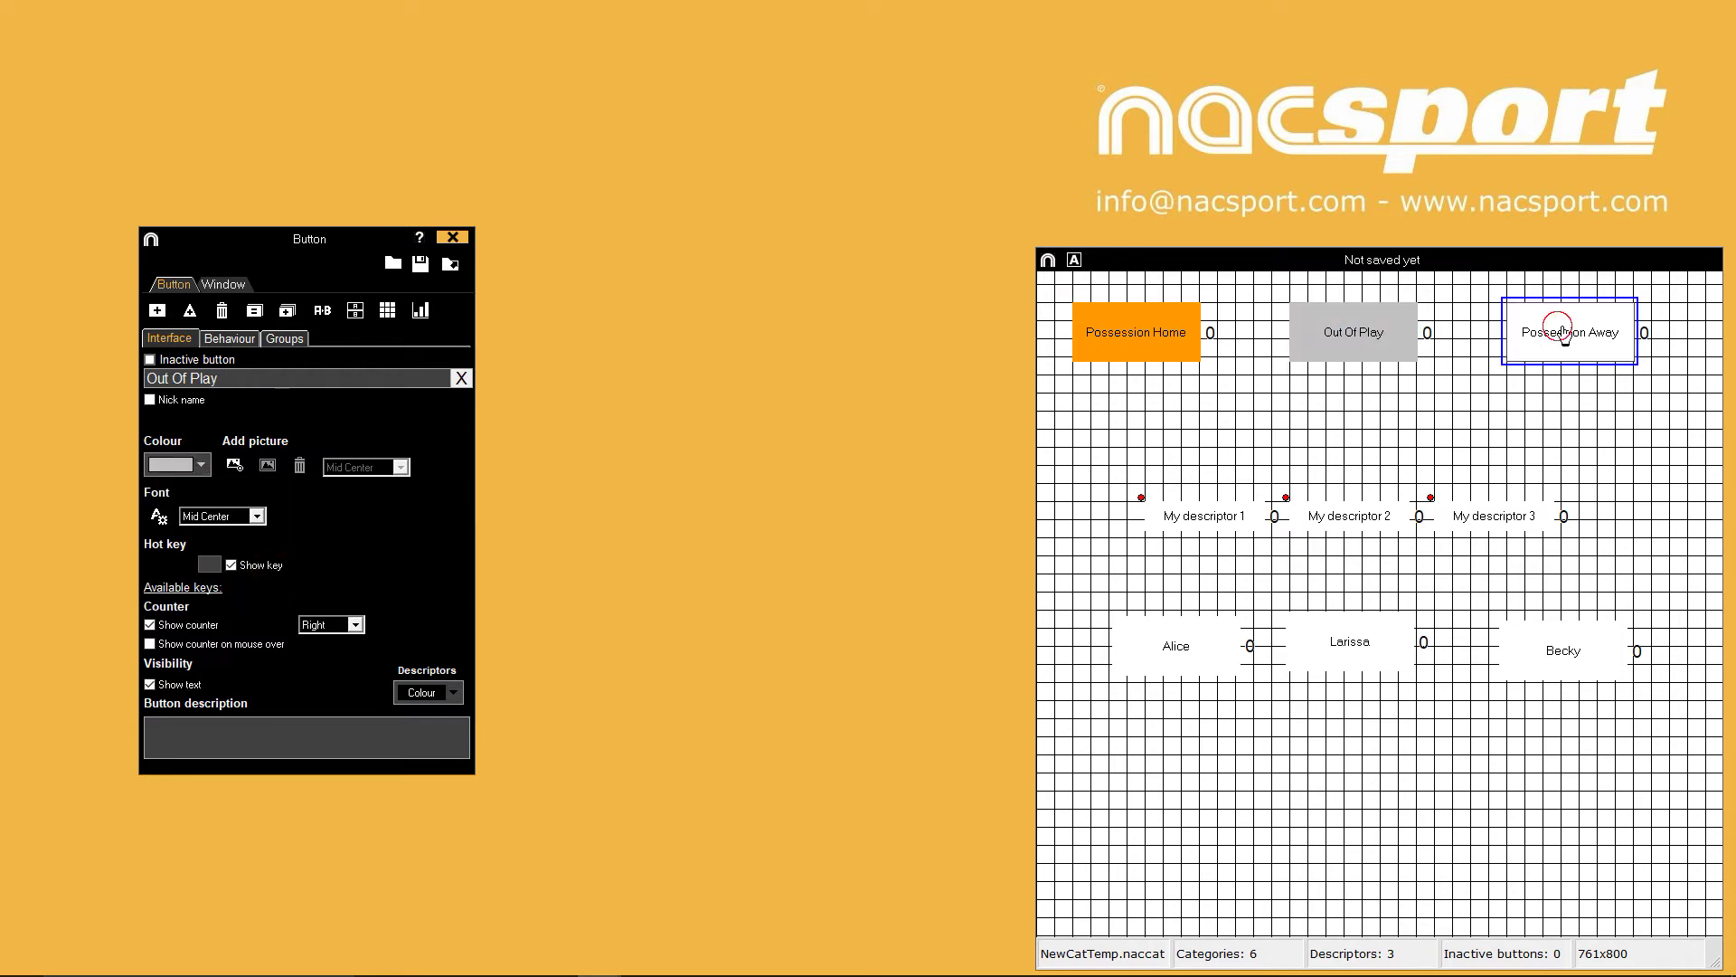
left_click(180, 465)
left_click(189, 578)
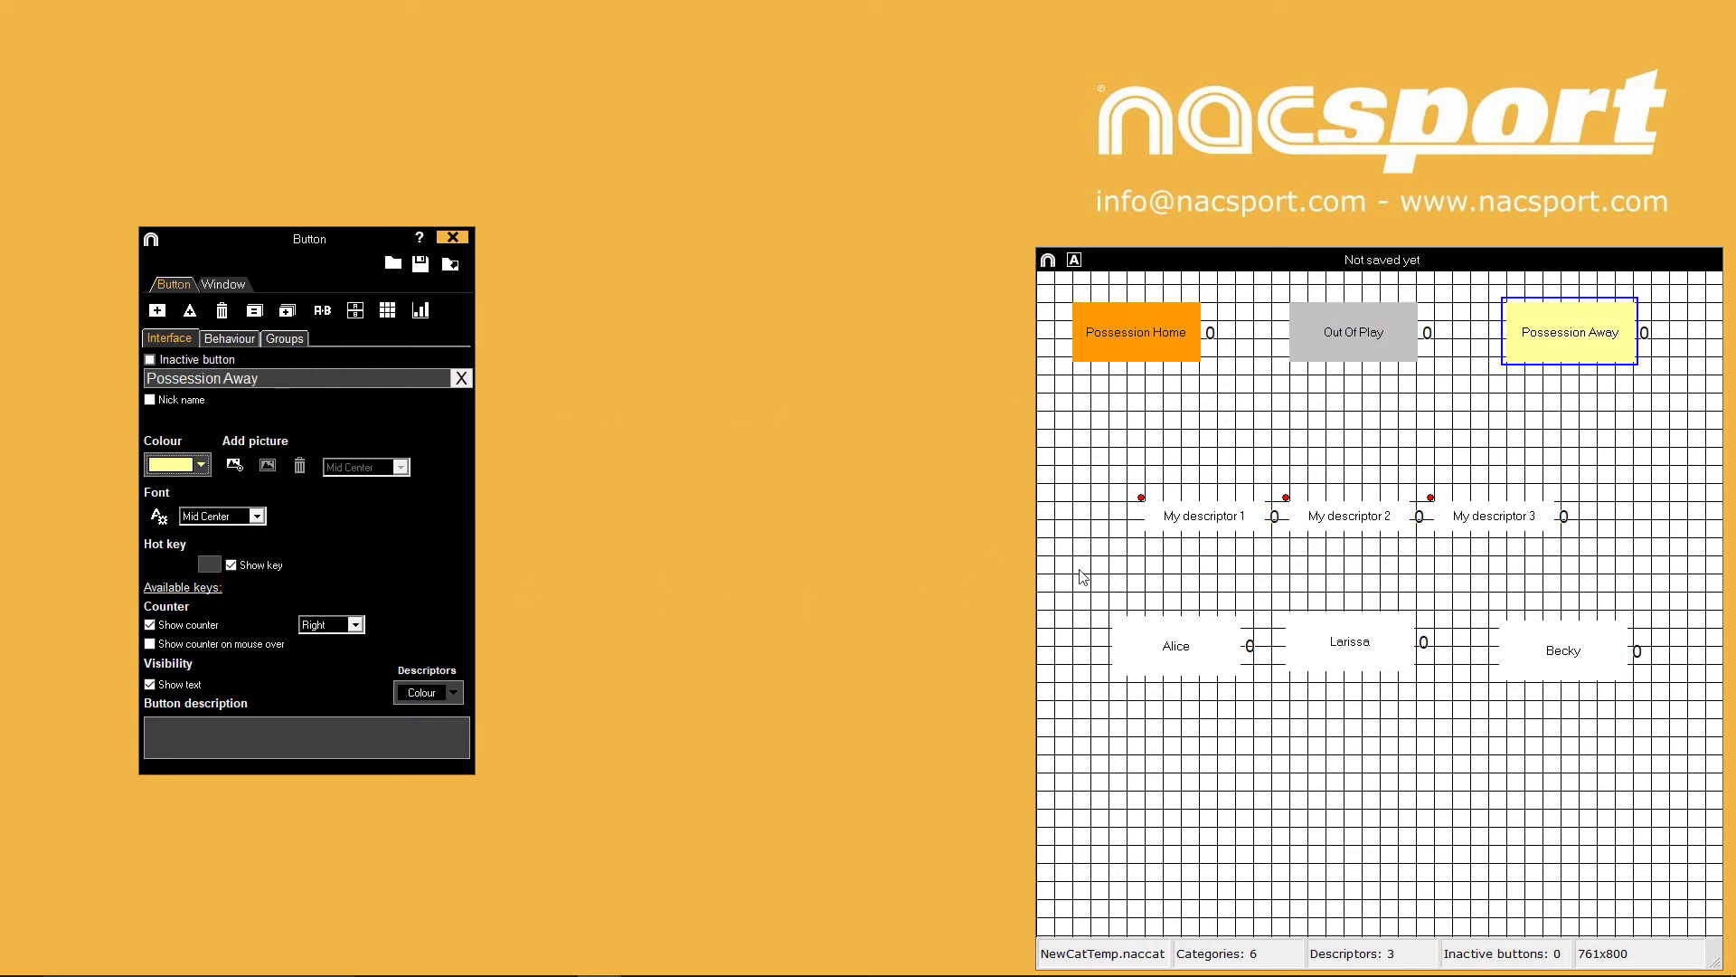
Make the three player buttons sky blue
left_click_drag(1087, 562, 1688, 735)
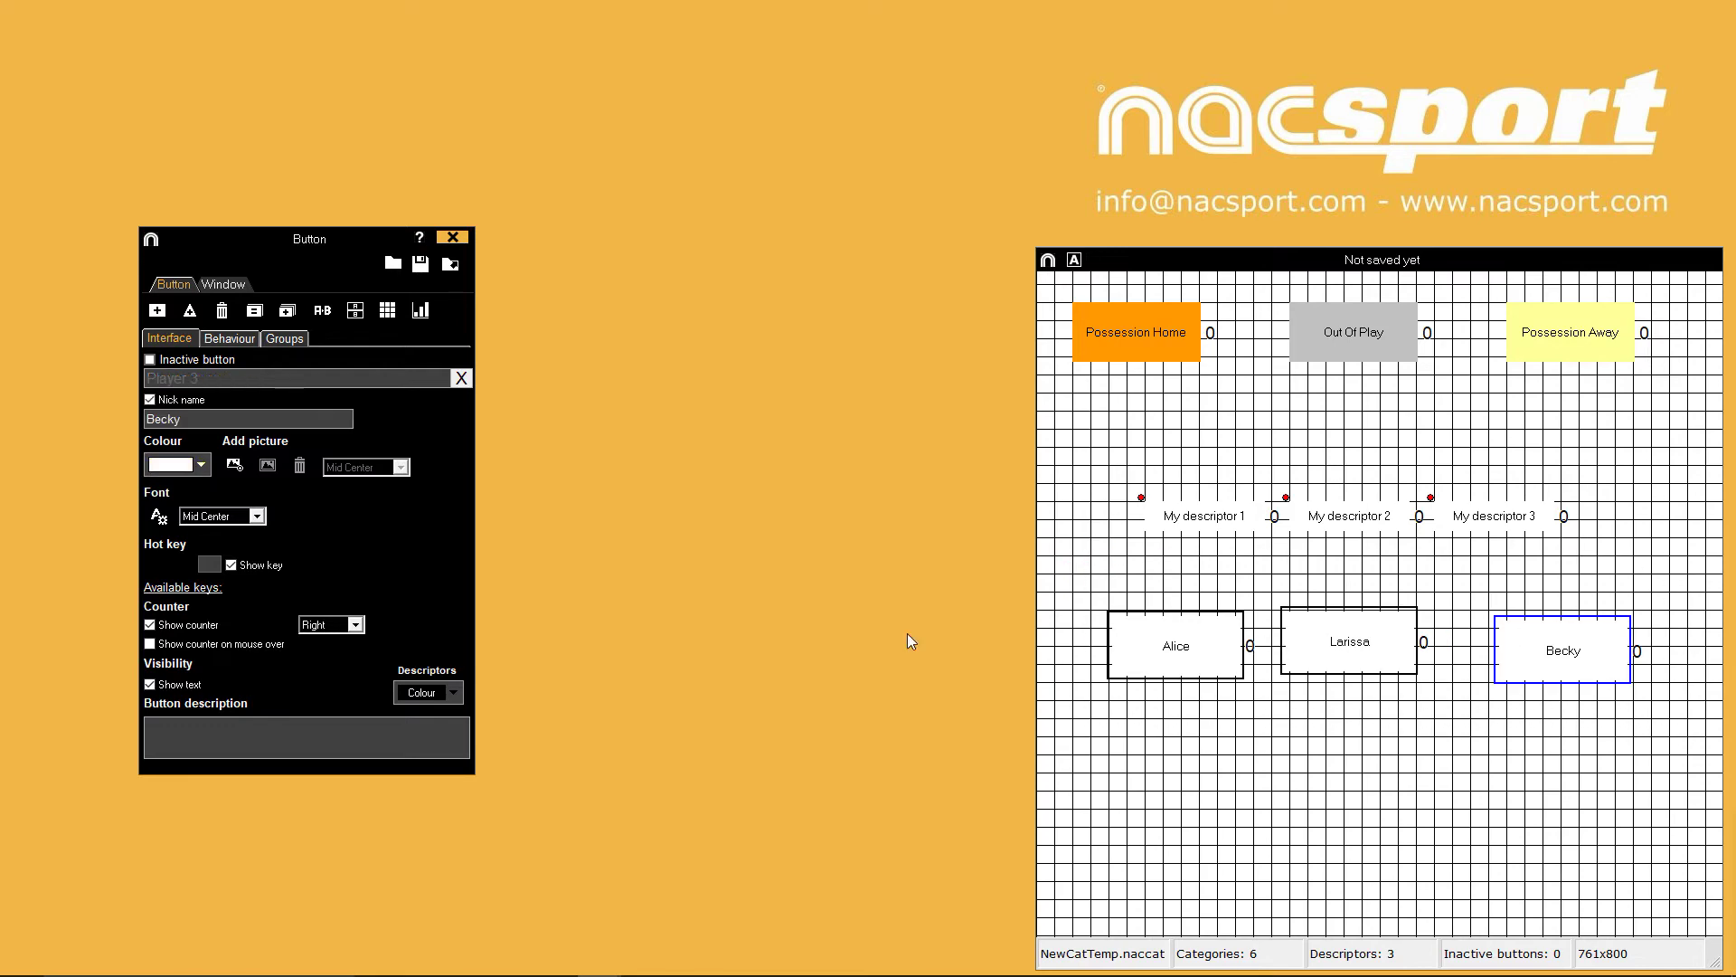
left_click(185, 465)
left_click(238, 562)
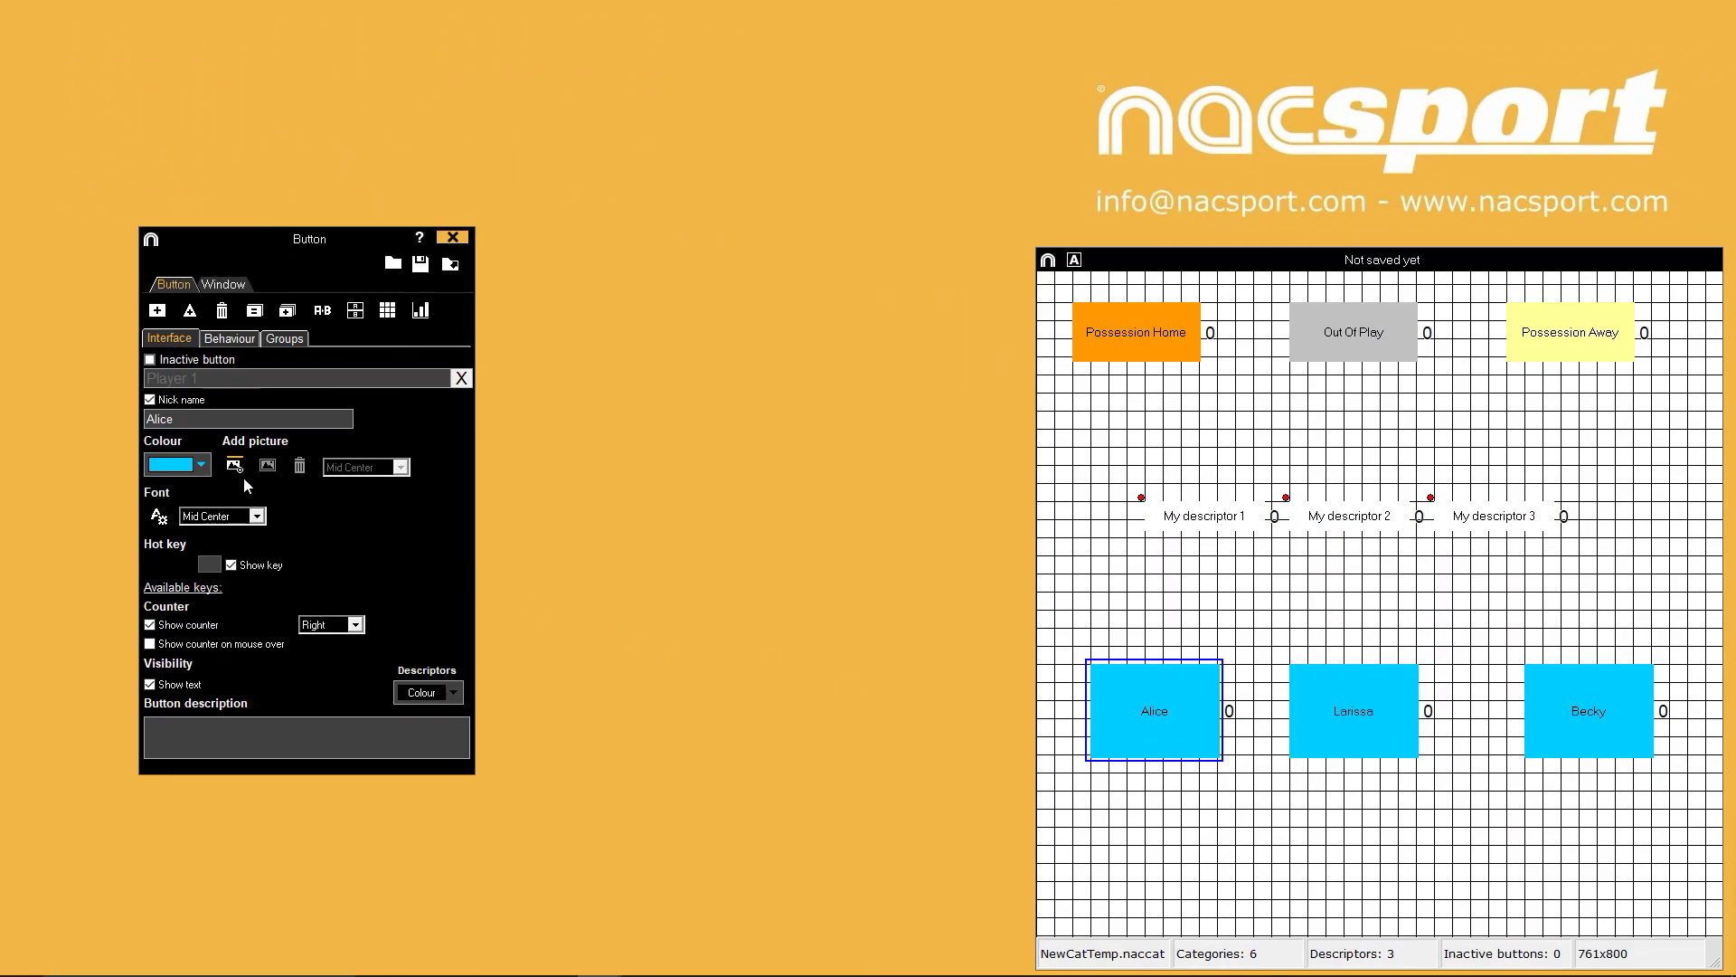
Put the fitted women_green.png picture on the first player button
left_click(234, 466)
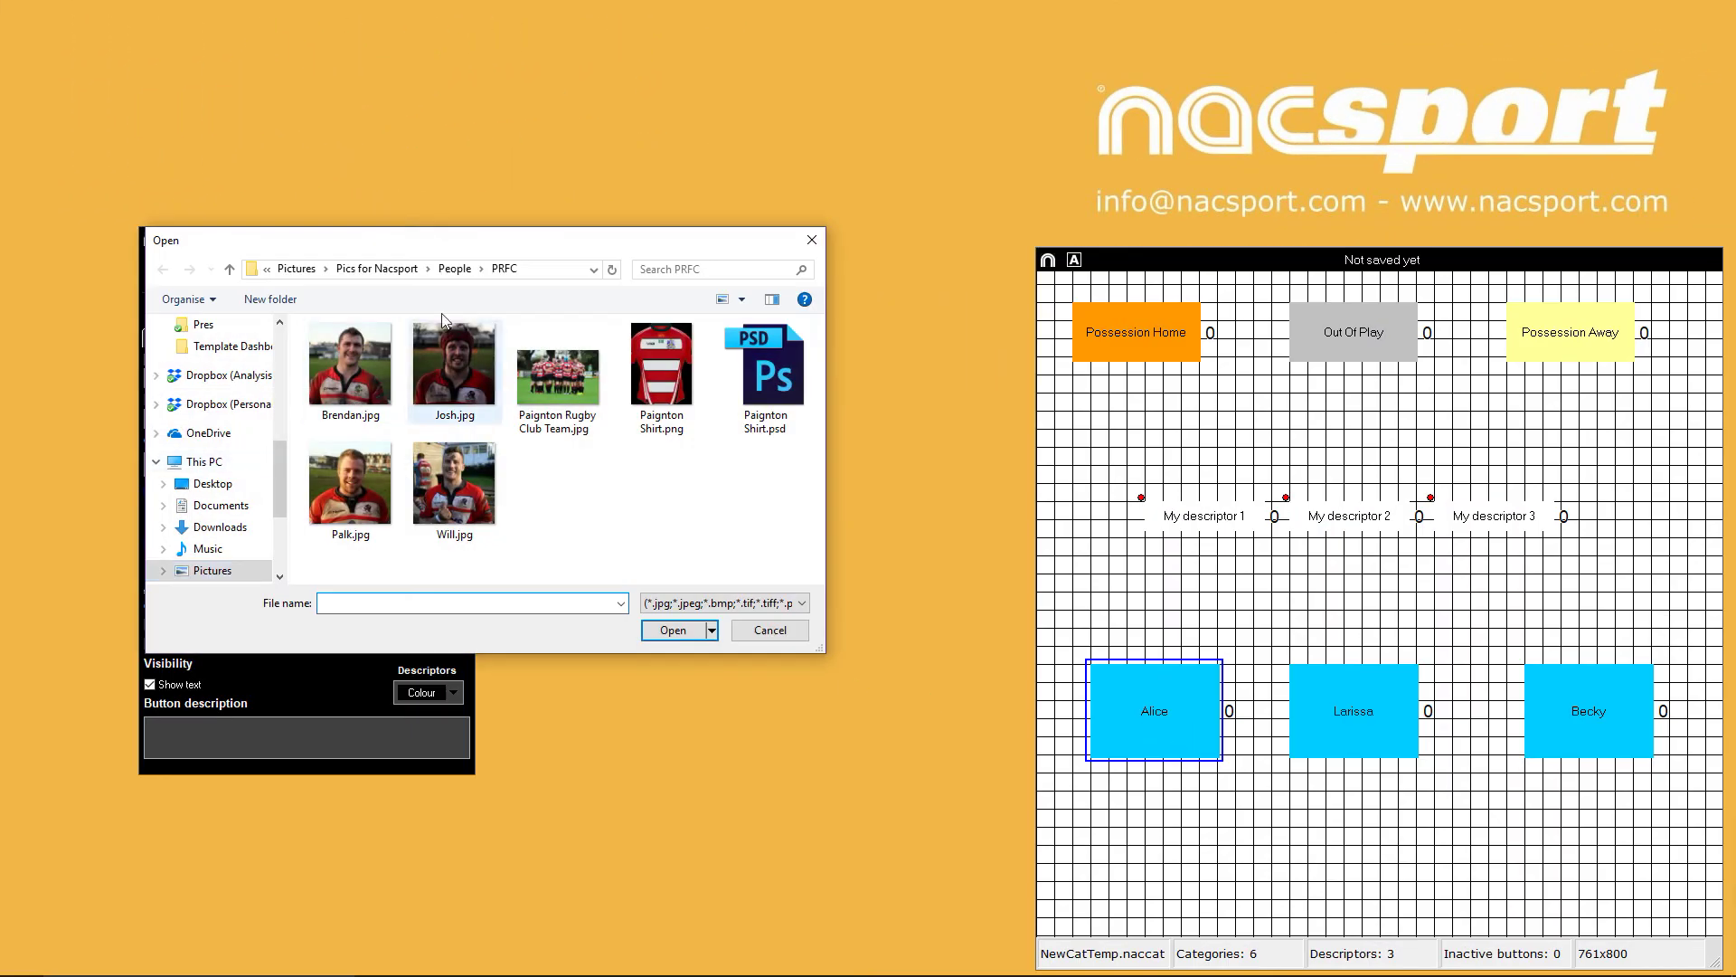
left_click(455, 269)
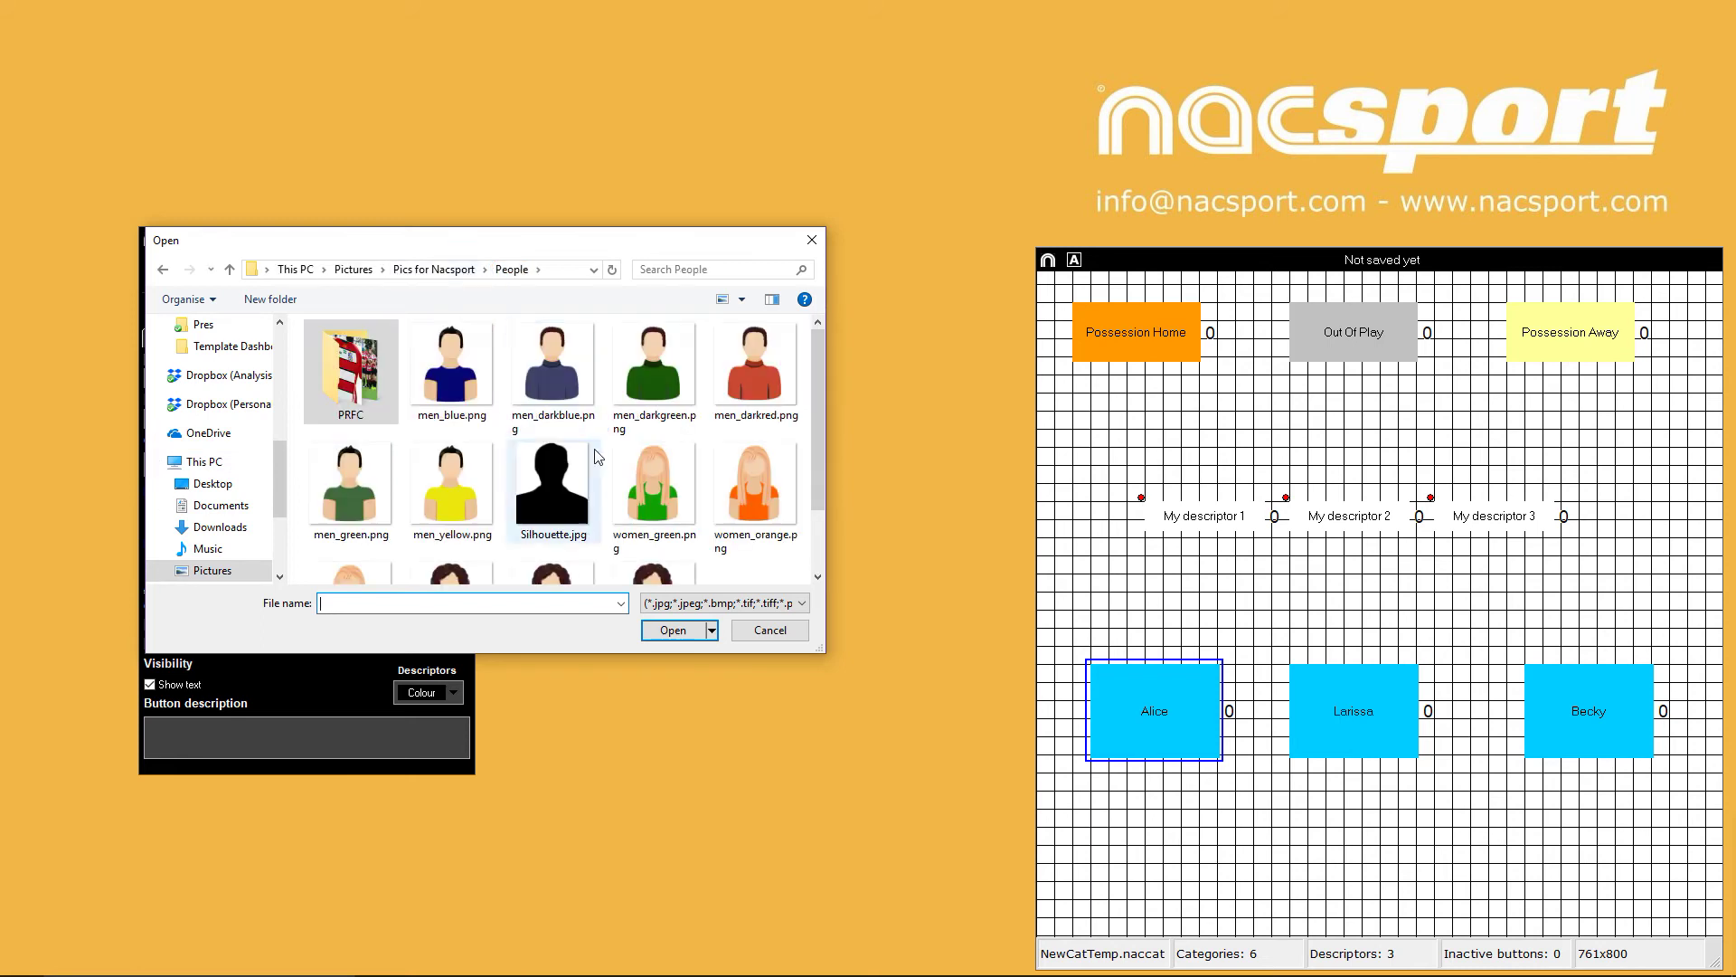
double_click(647, 491)
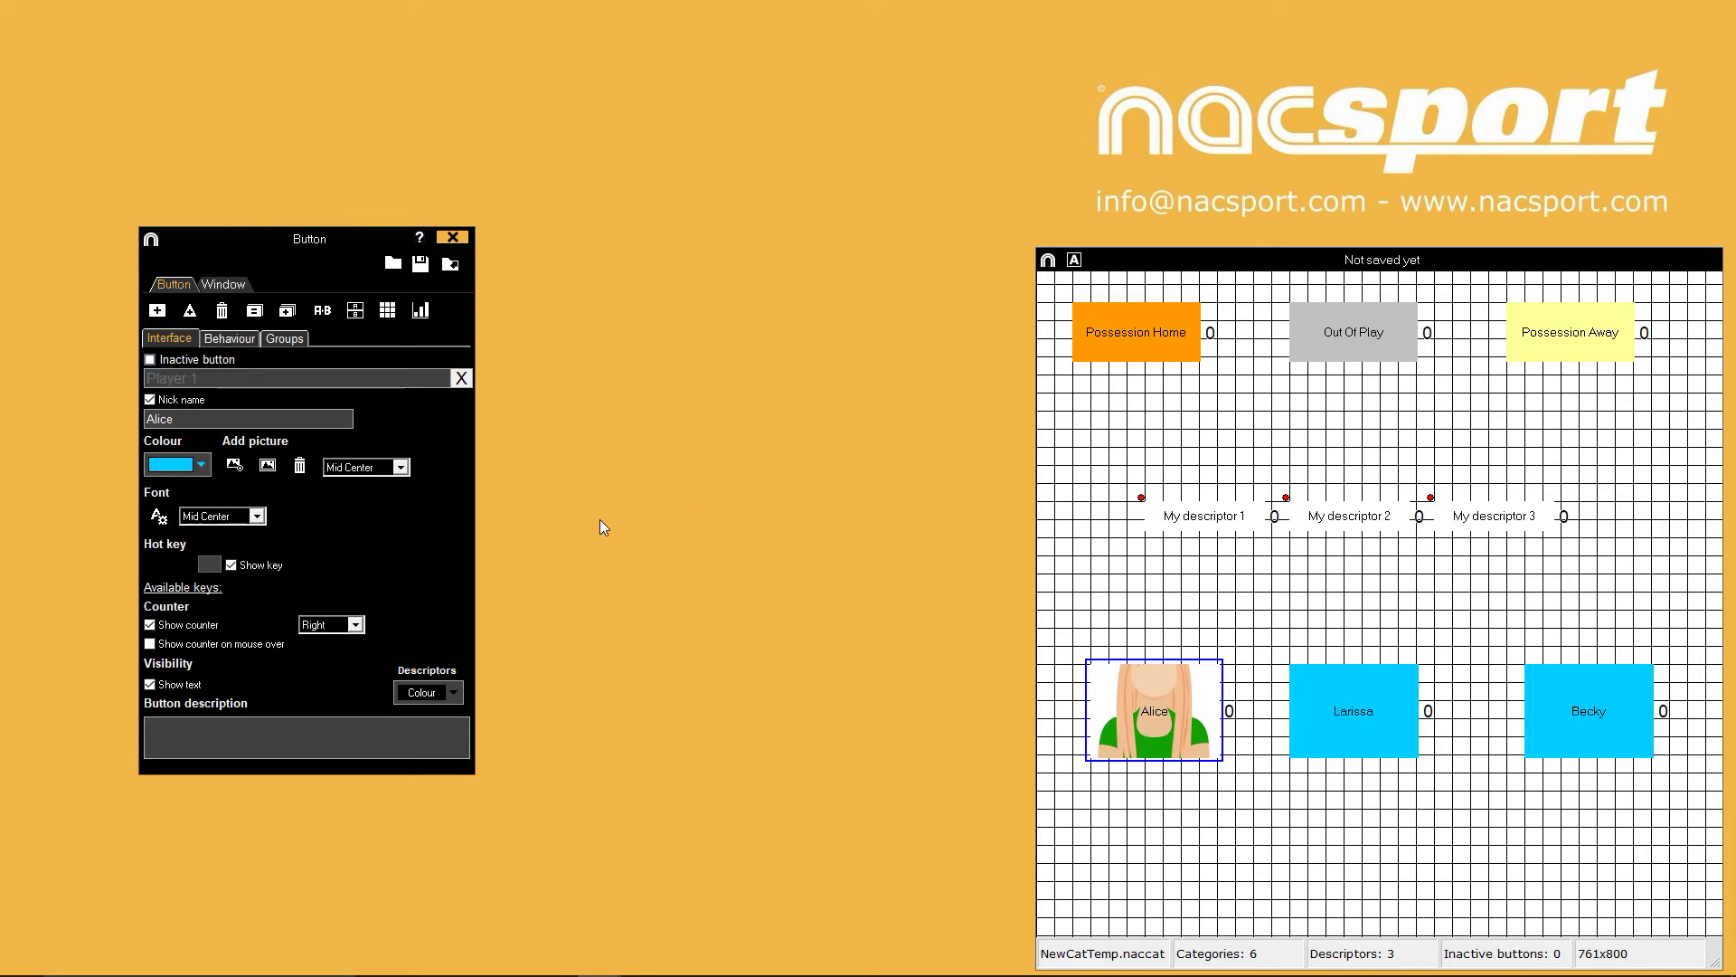
left_click(267, 475)
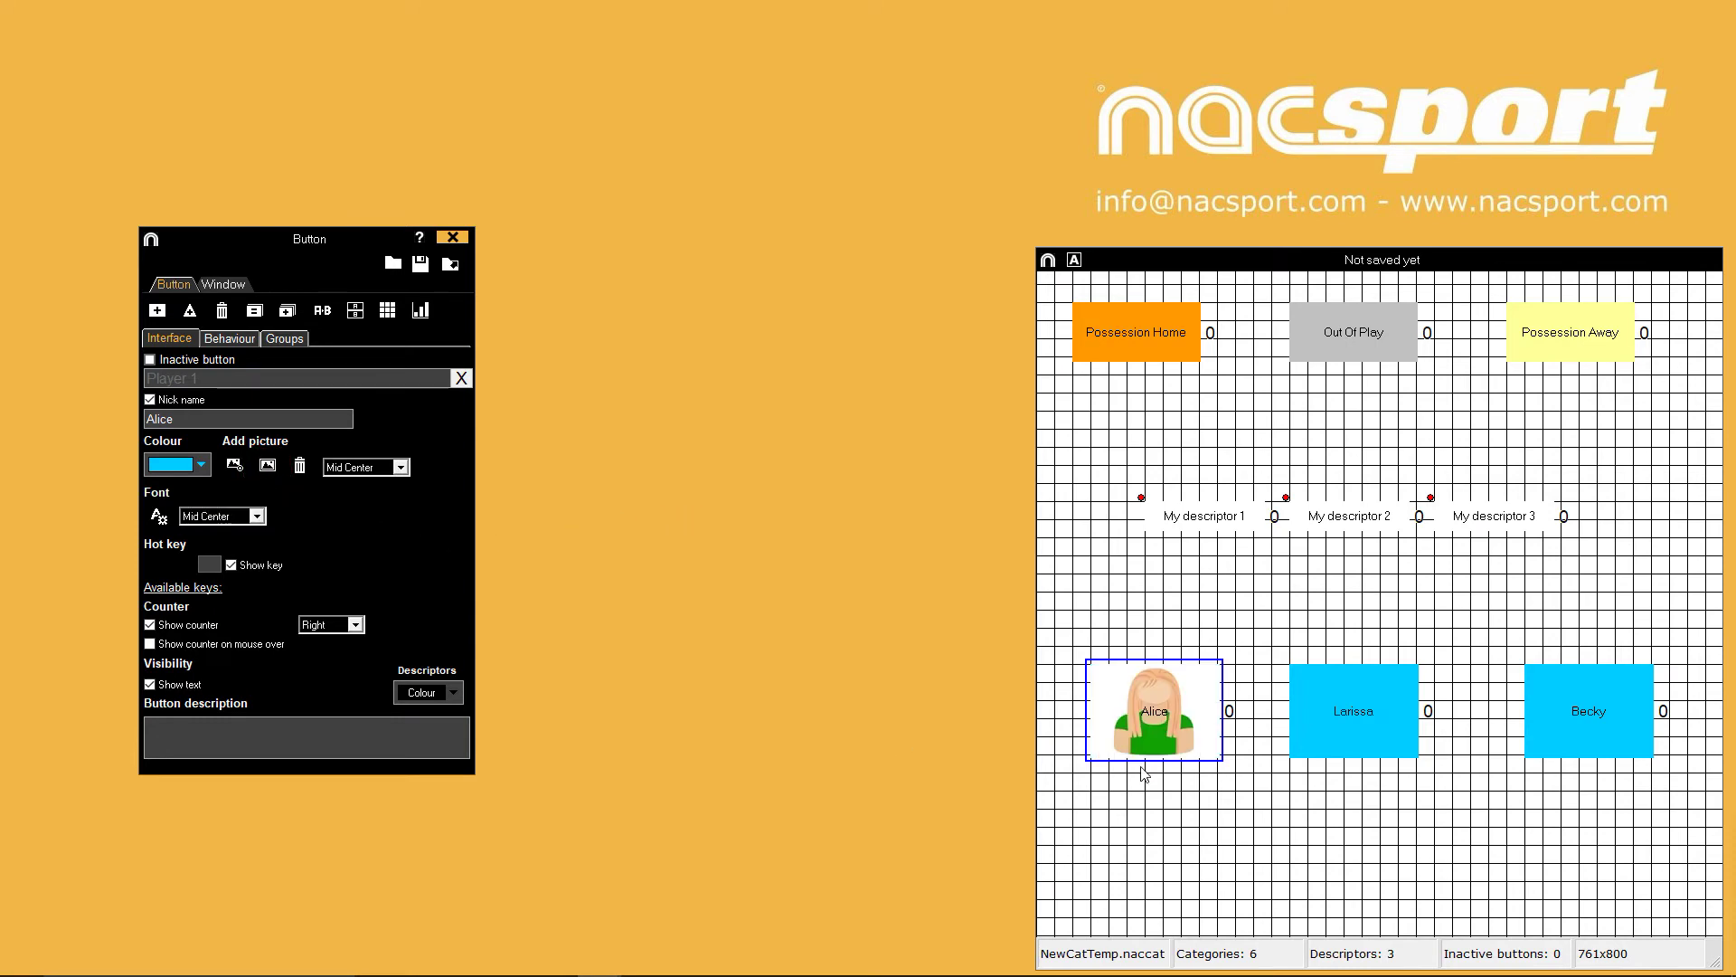
Give the second and third player buttons fitted orange-shirt and pink-shirt woman pictures
left_click(1355, 729)
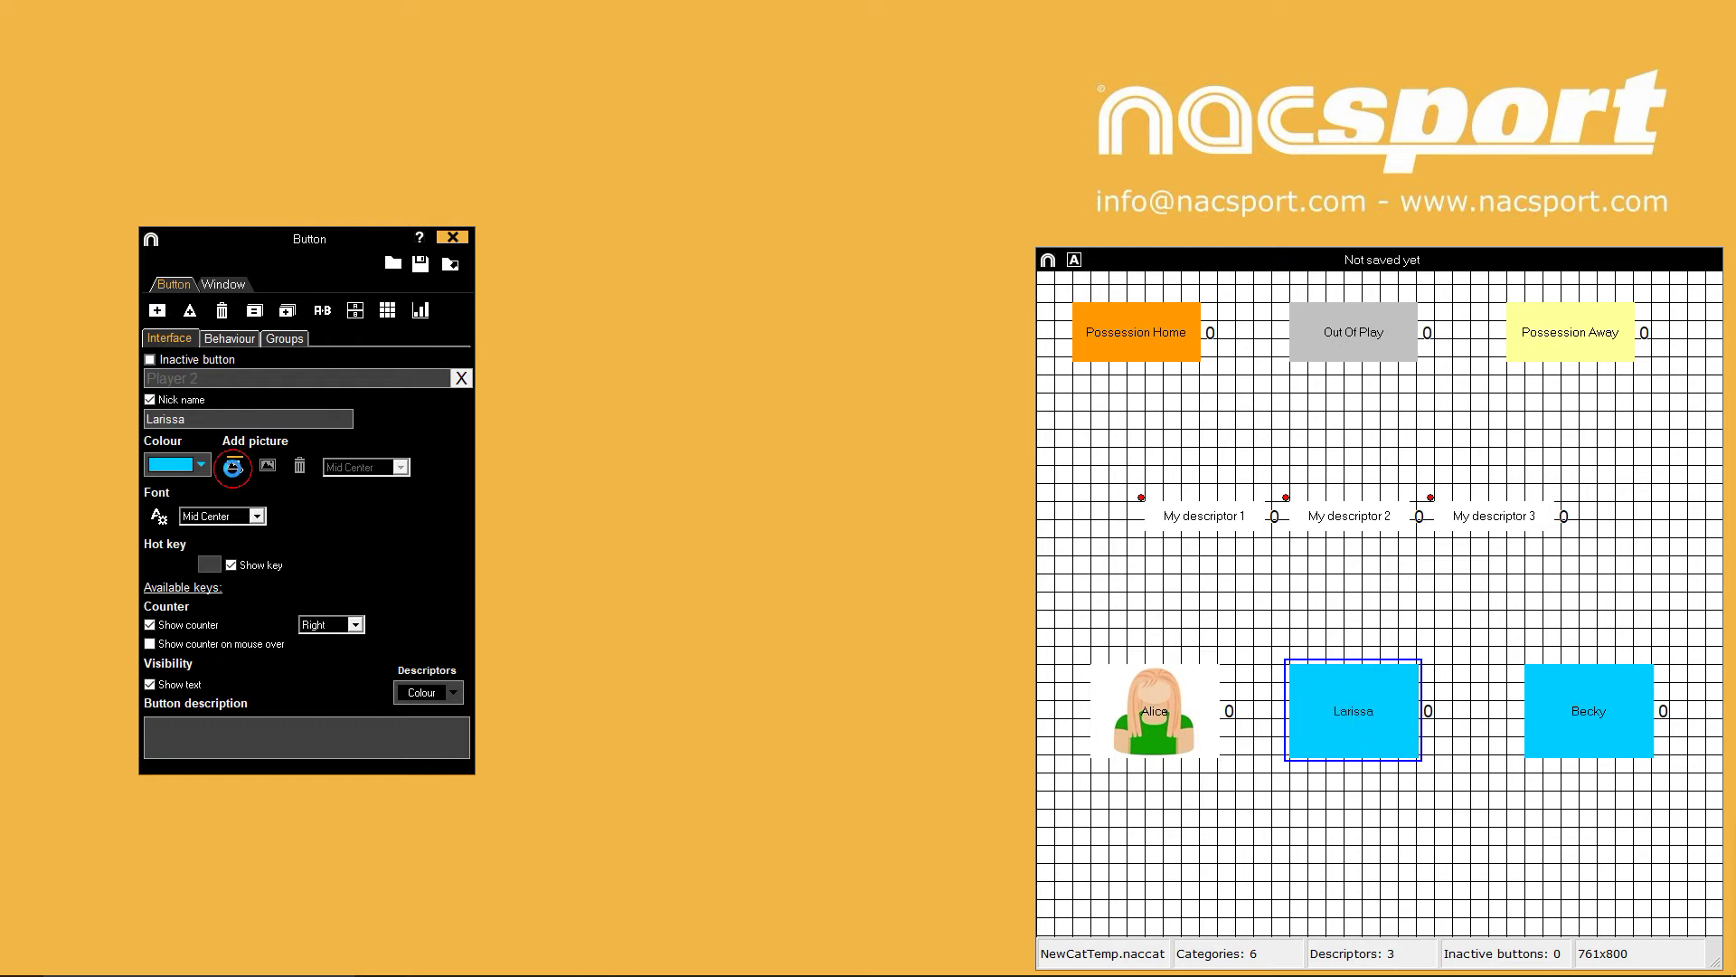
left_click(234, 465)
double_click(761, 517)
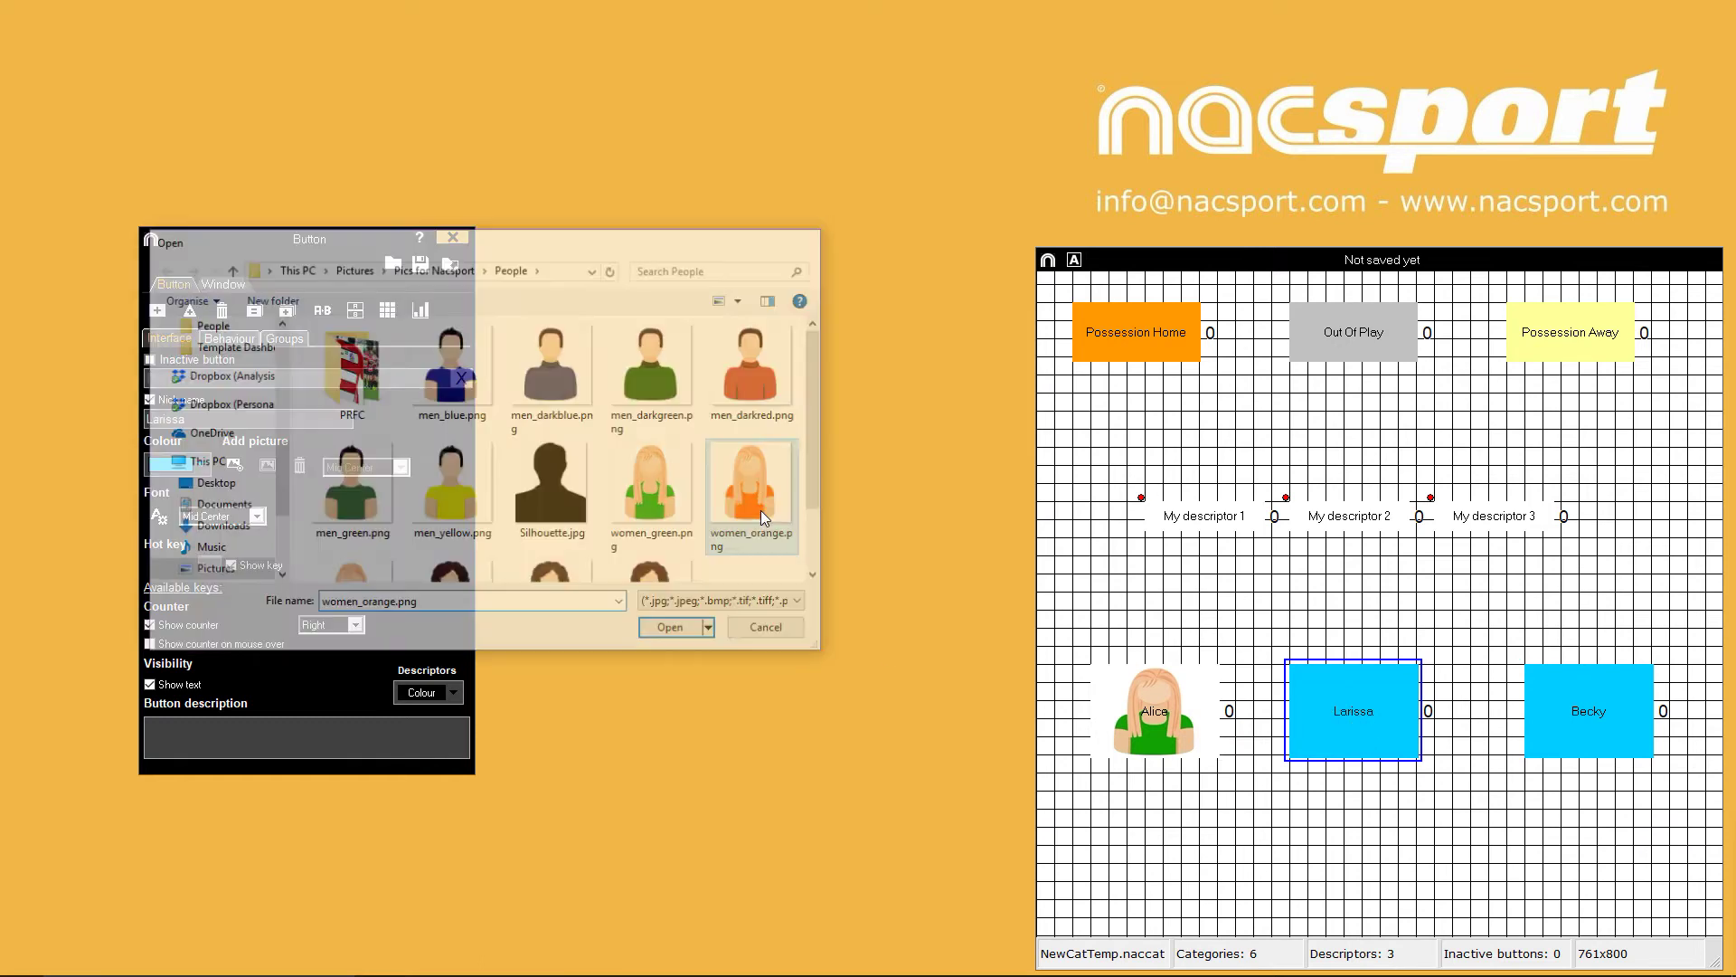
left_click(267, 465)
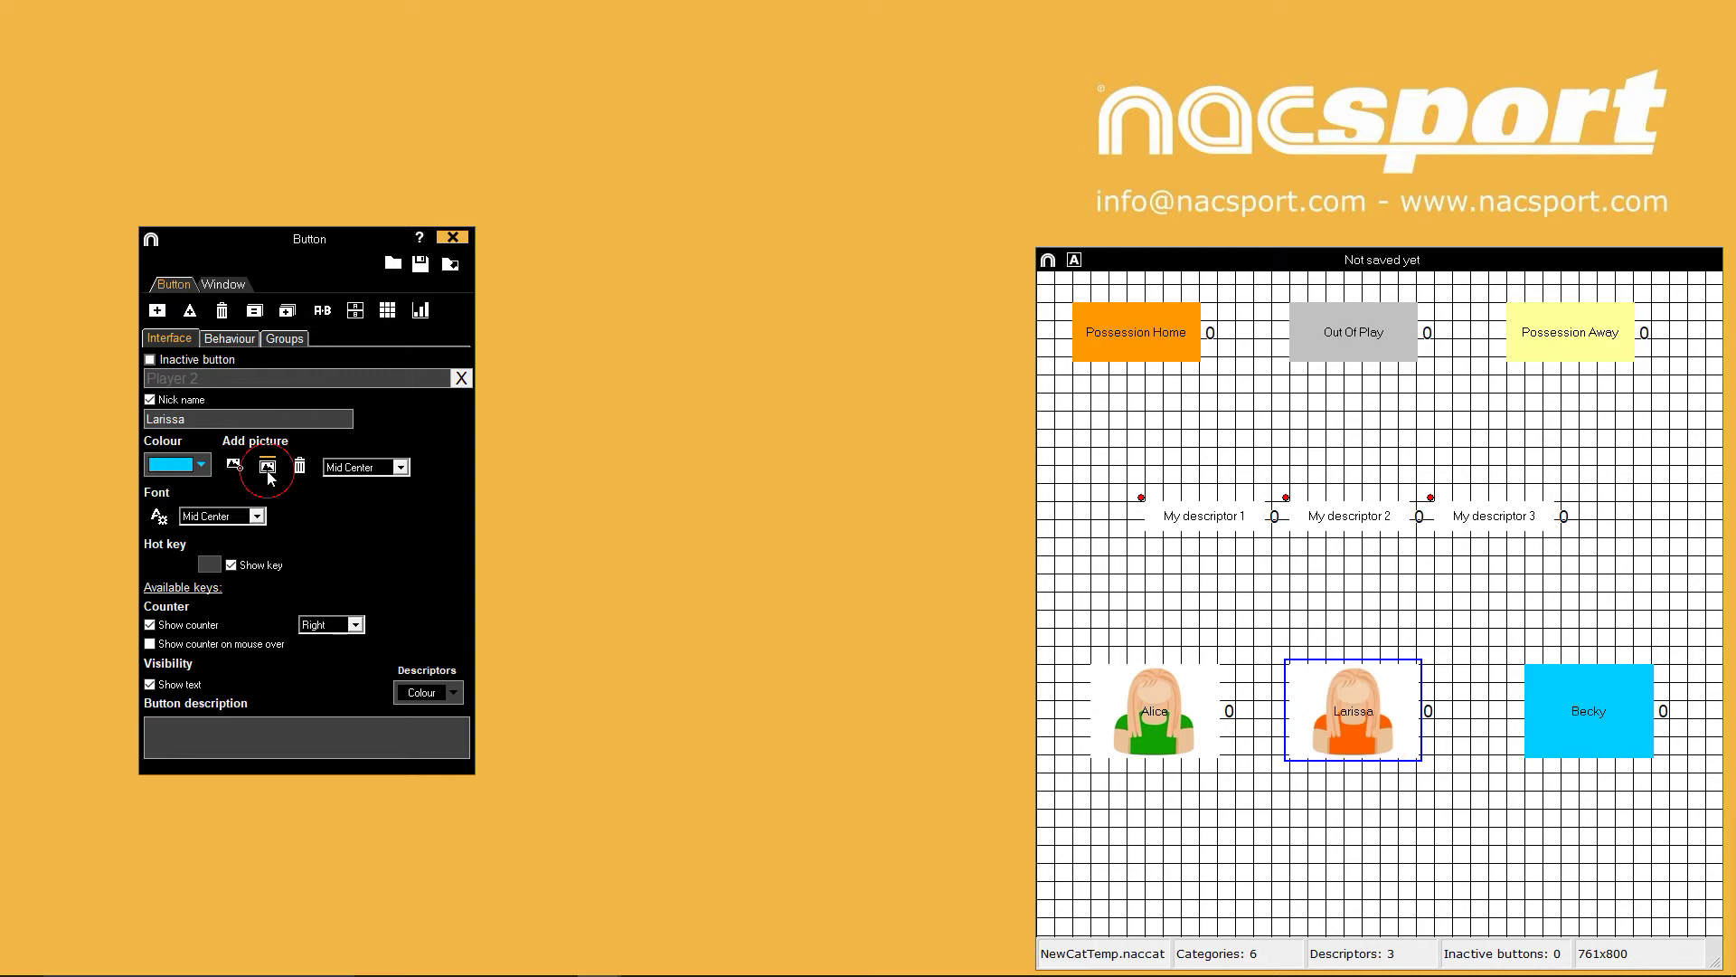
left_click(1623, 743)
left_click(234, 465)
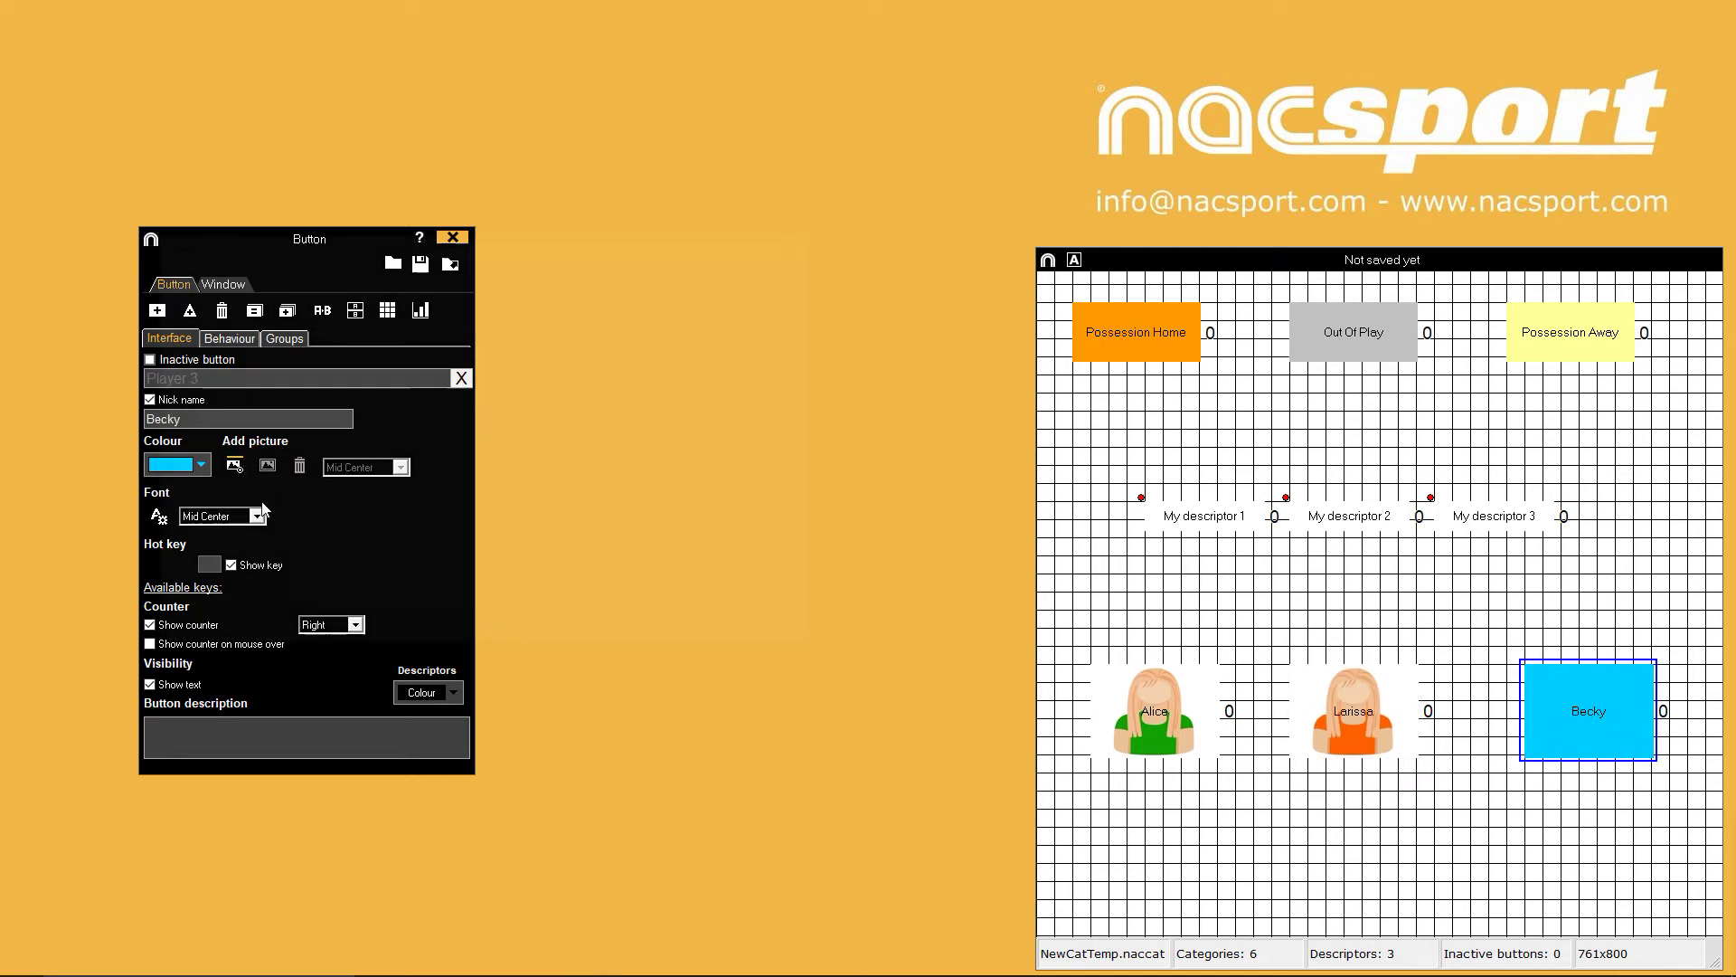
scroll(452, 507, "down", 1)
double_click(351, 515)
left_click(268, 467)
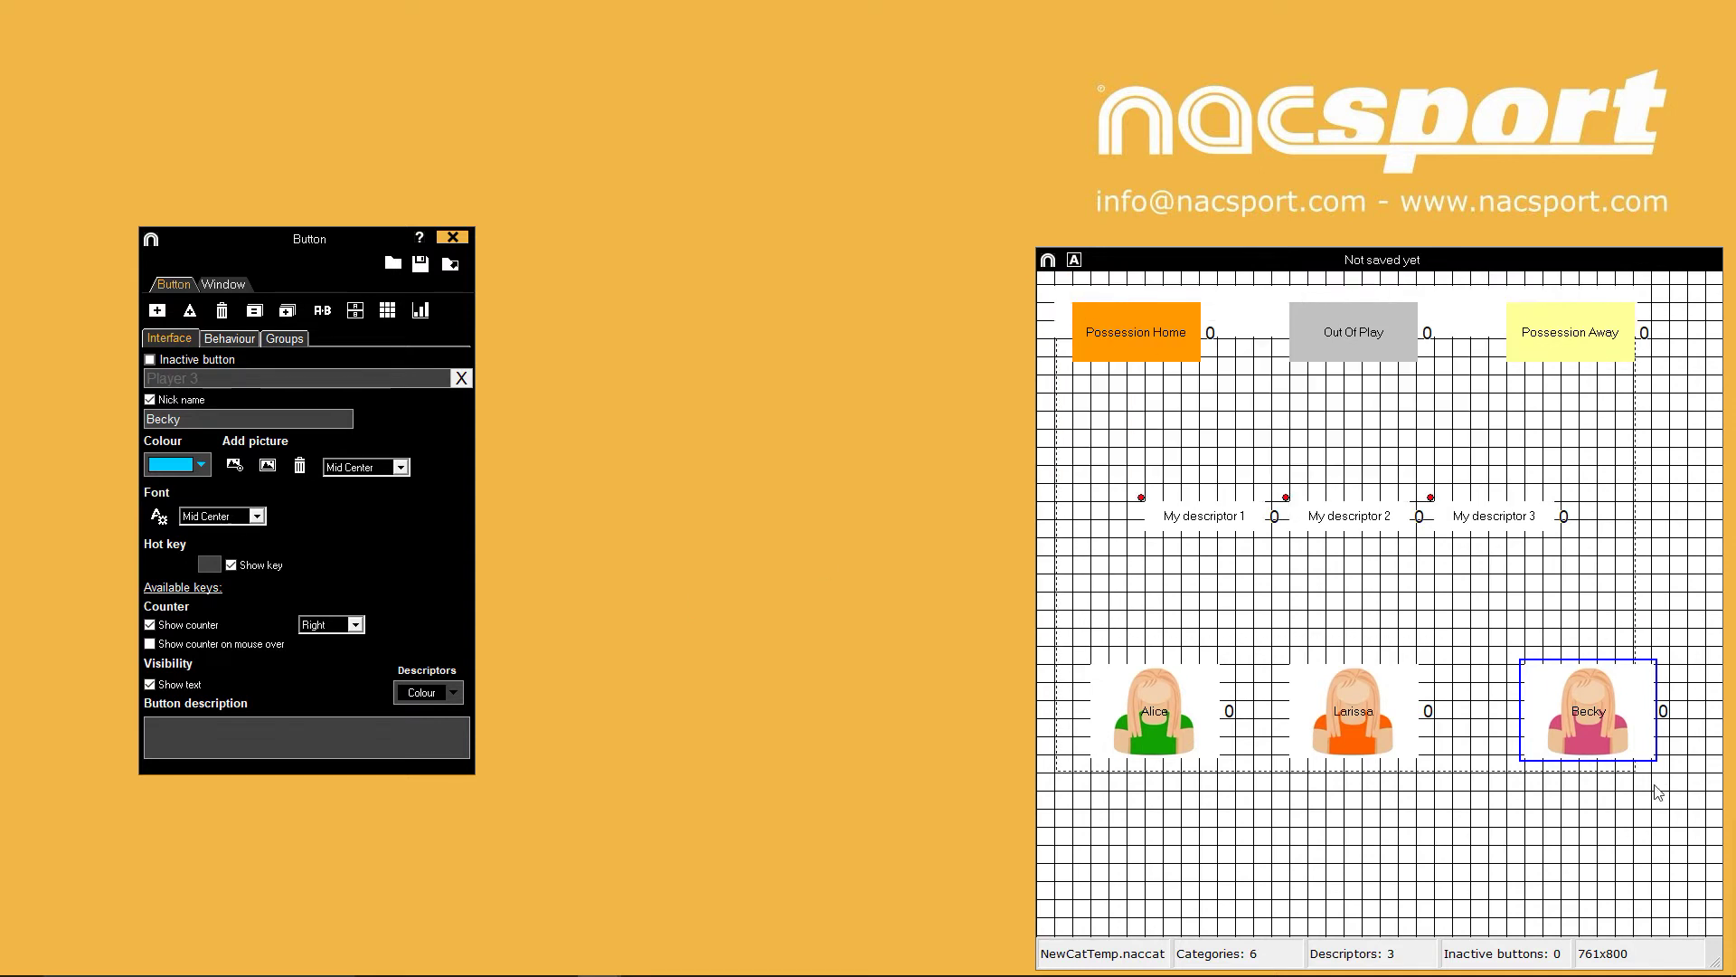
Change the button label font to Arial, size 16, and apply it
left_click(159, 517)
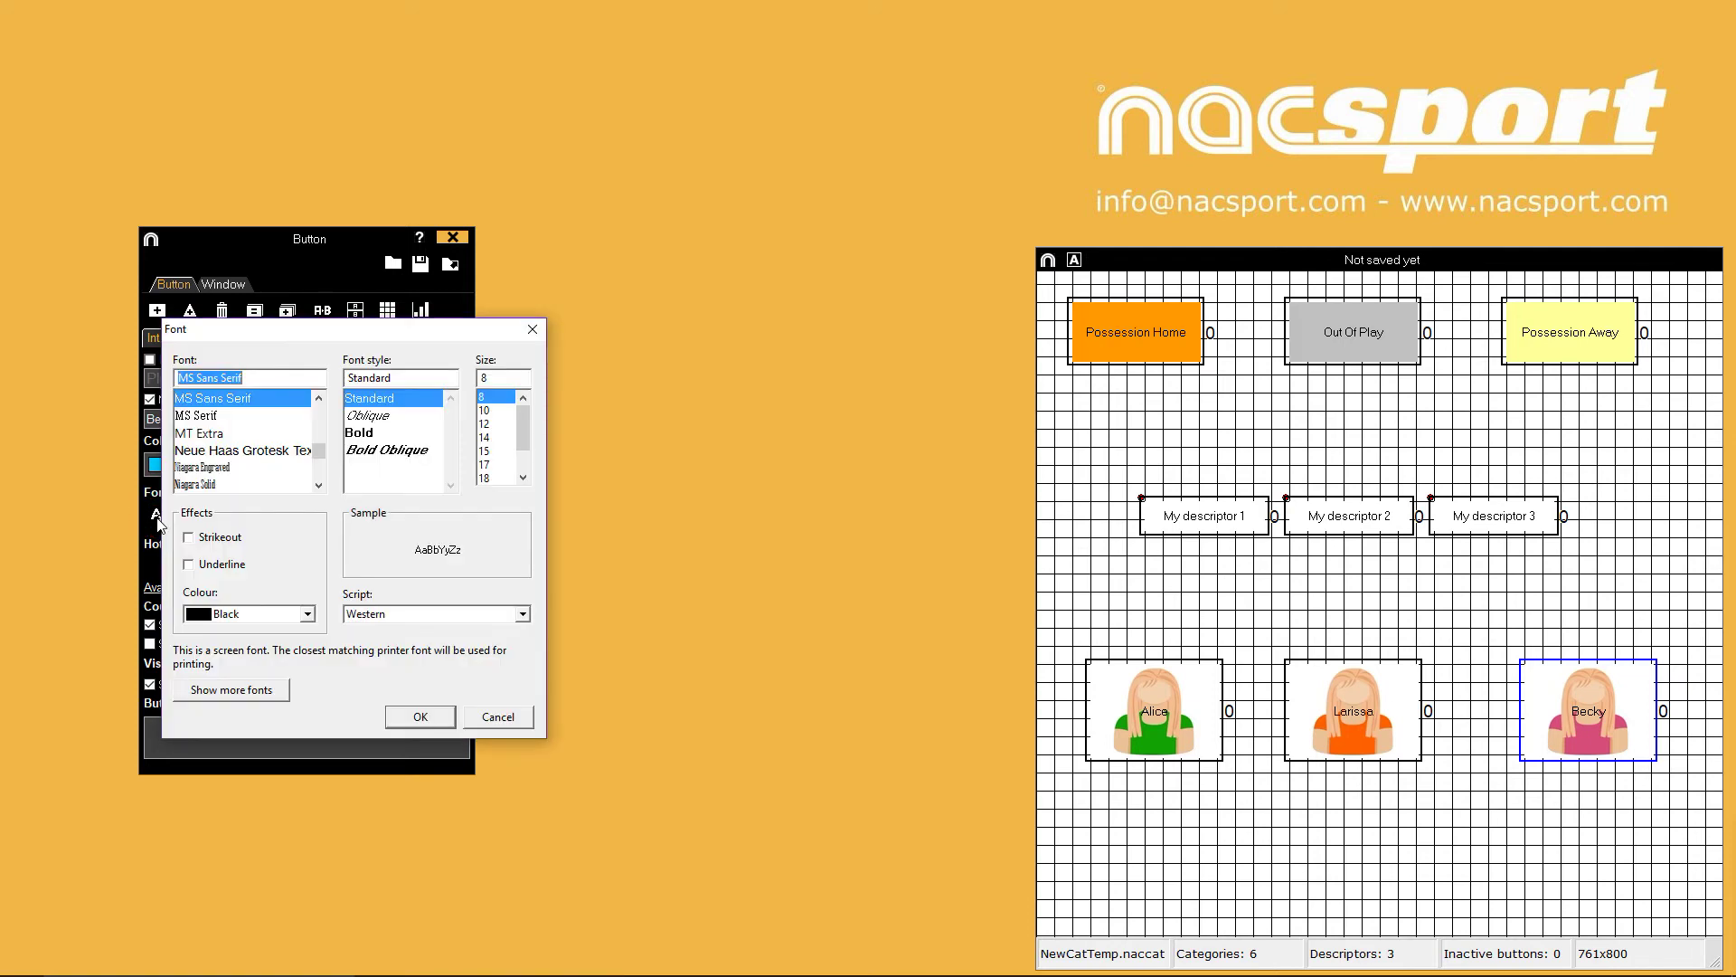
type("Arial")
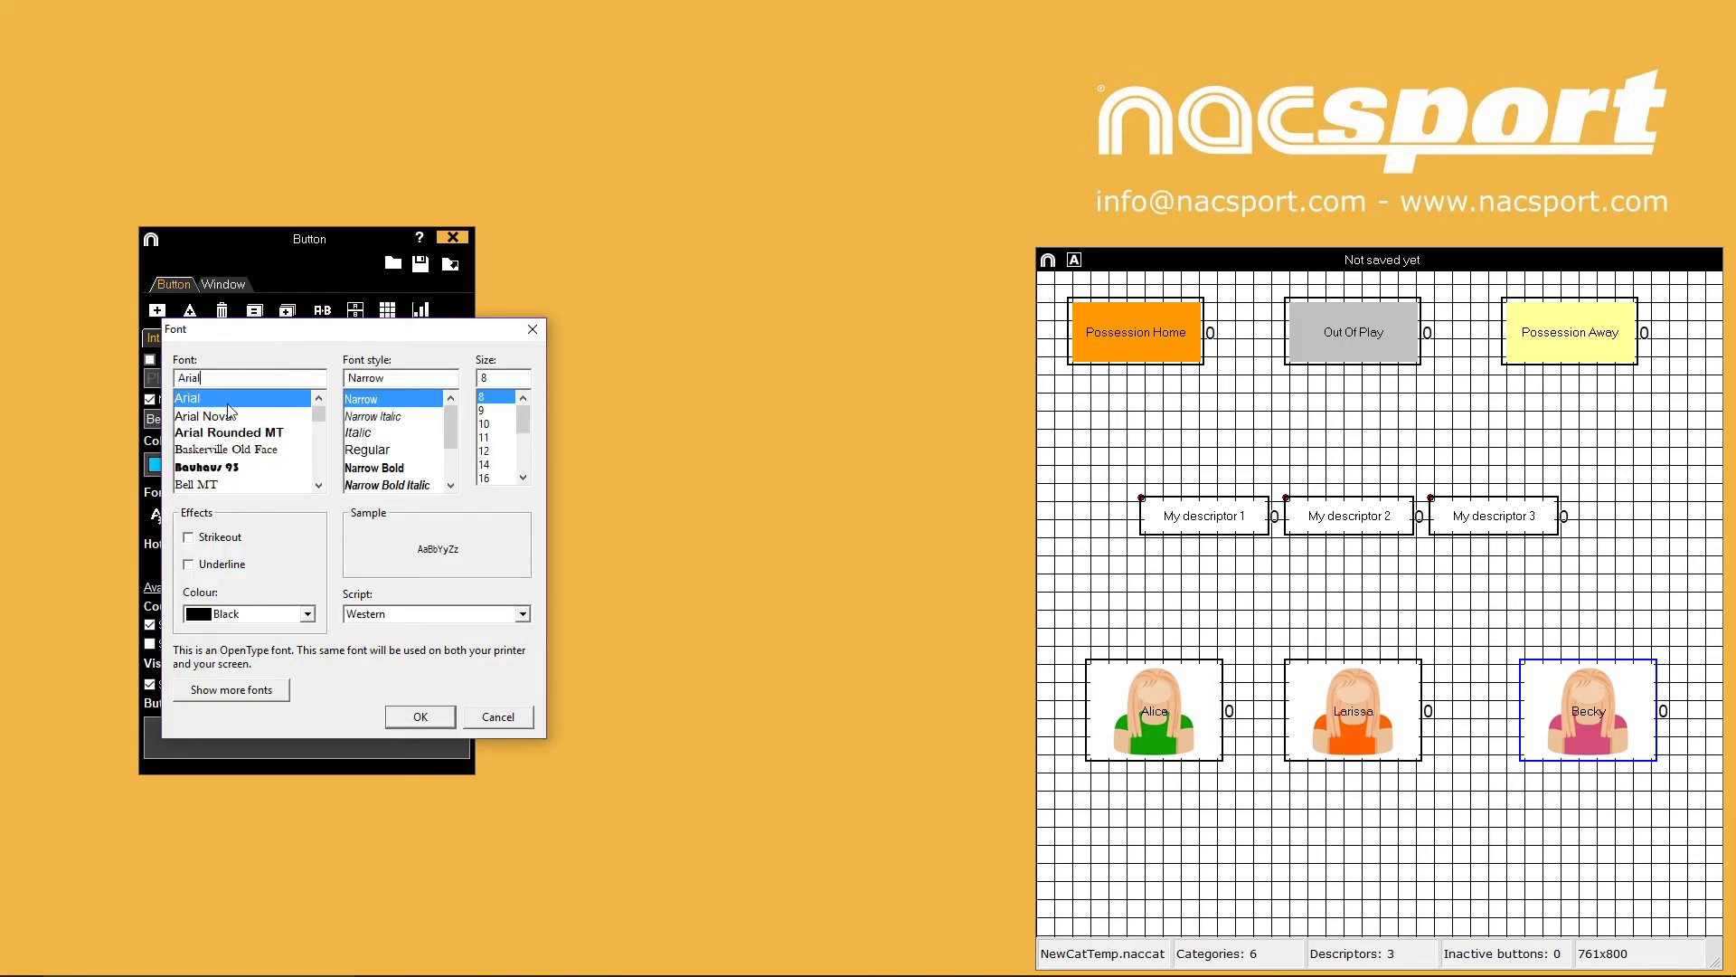
left_click(240, 402)
left_click(486, 475)
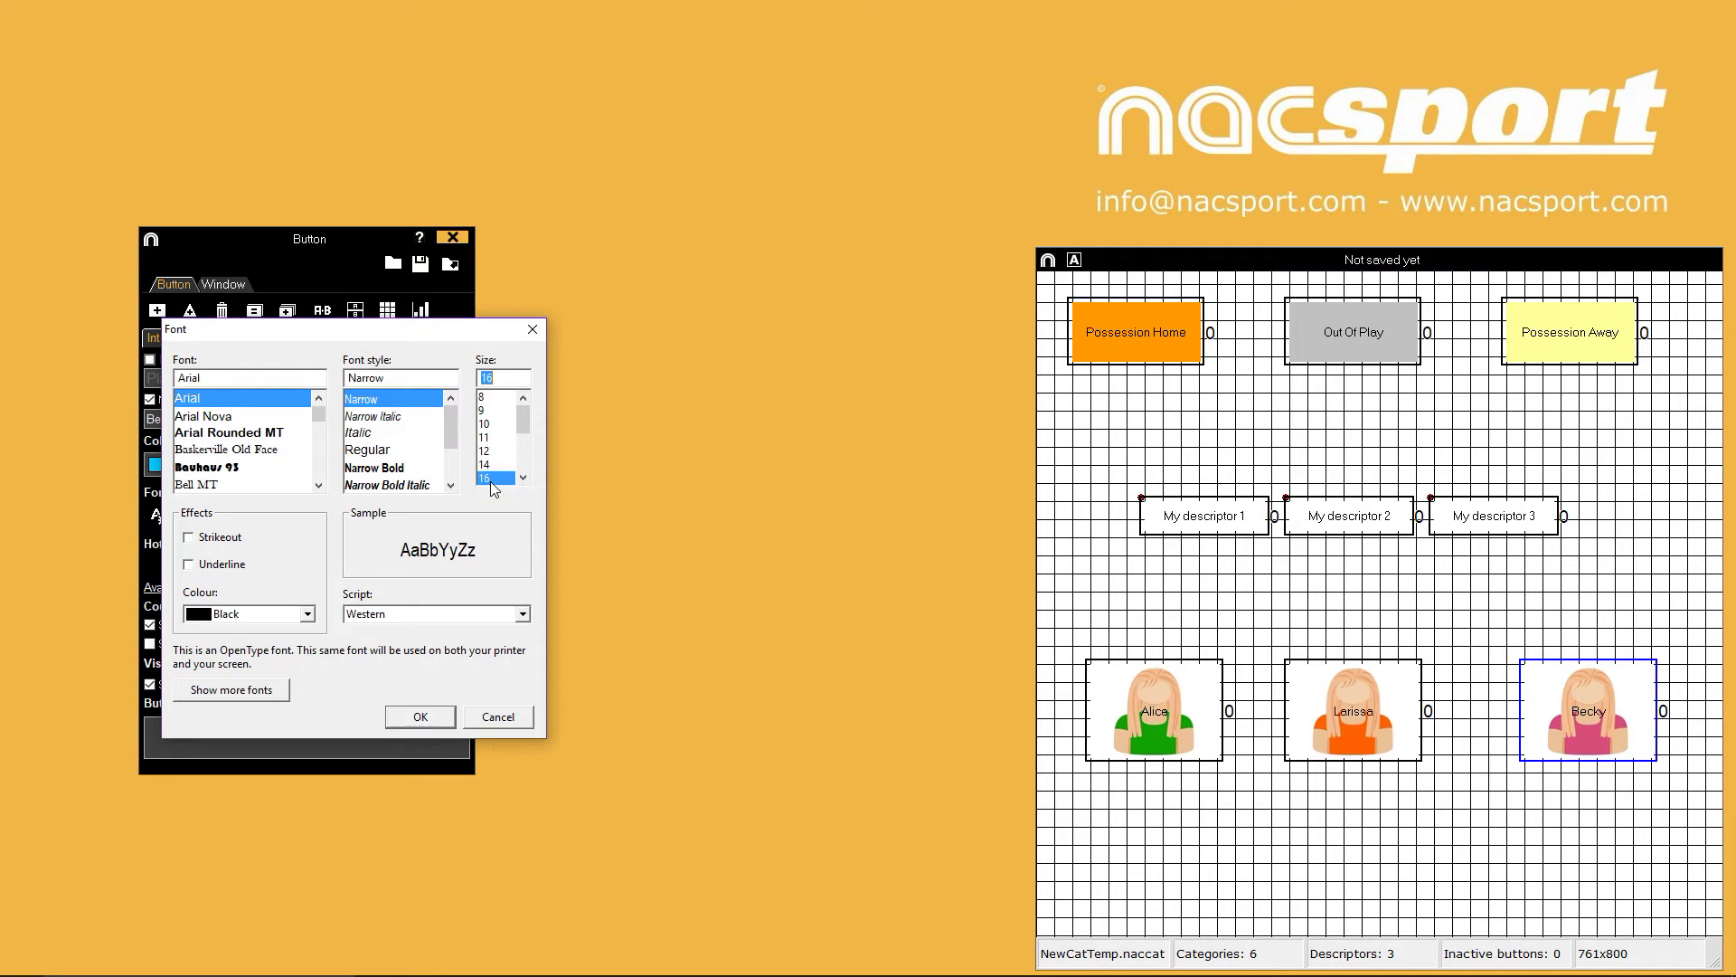
left_click(421, 717)
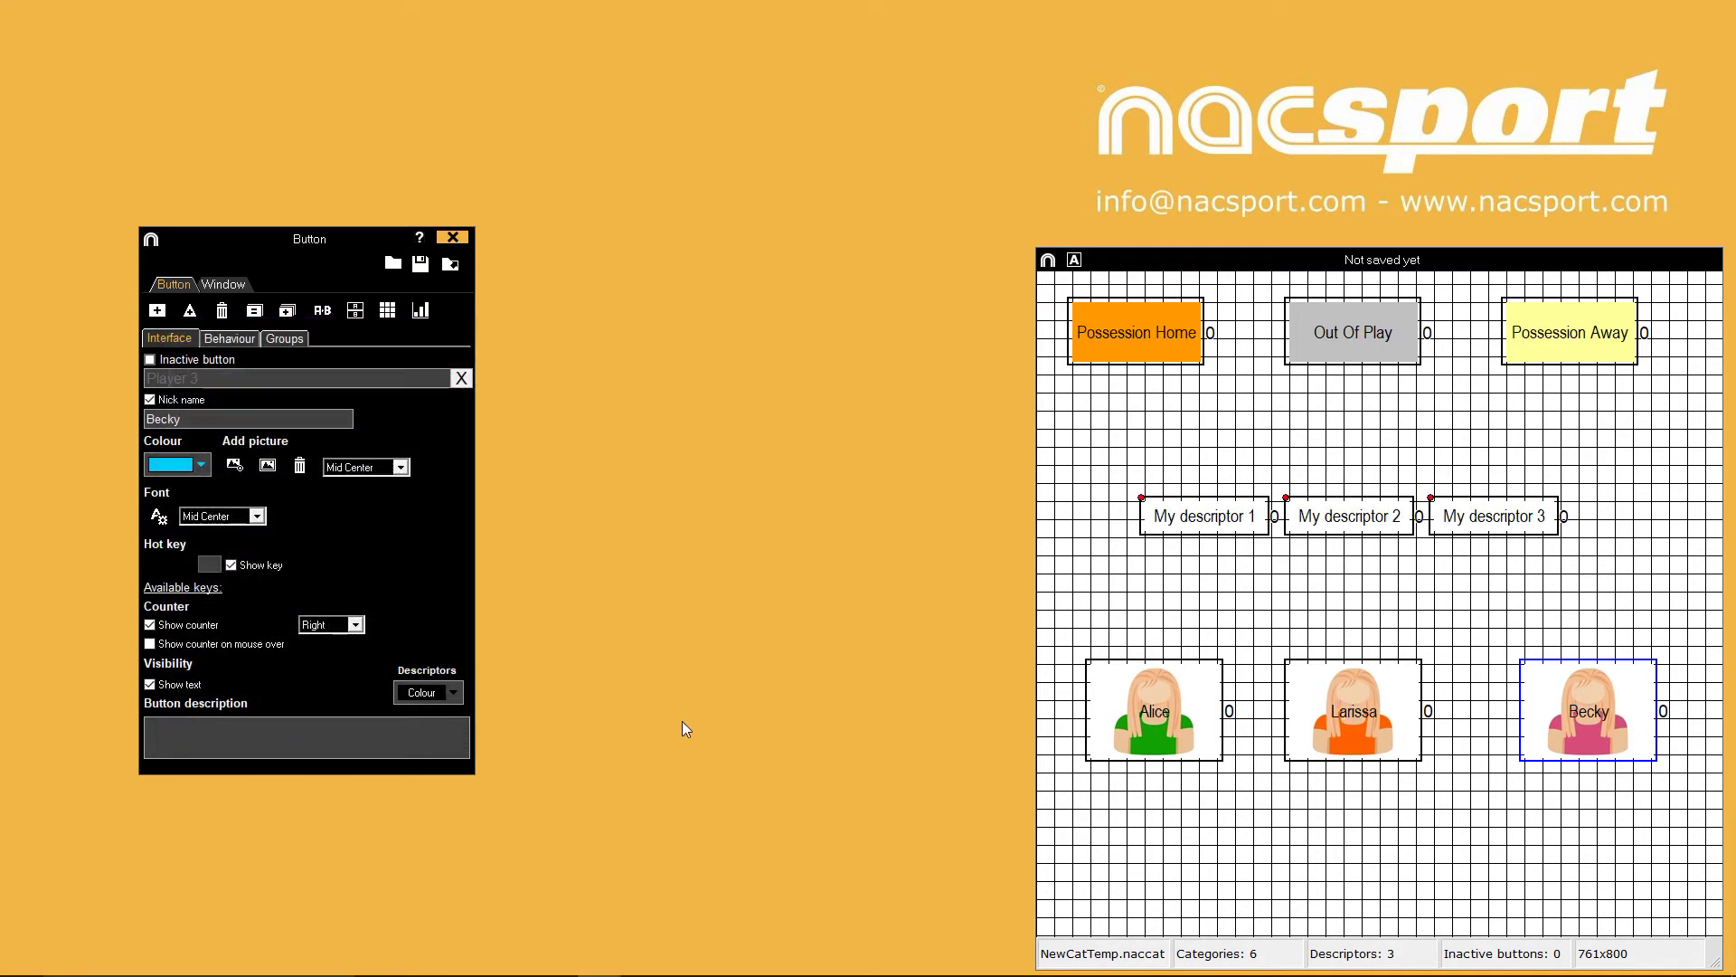
Set label alignment to Mid Center so 'Possession Home' wraps onto two lines
left_click(258, 516)
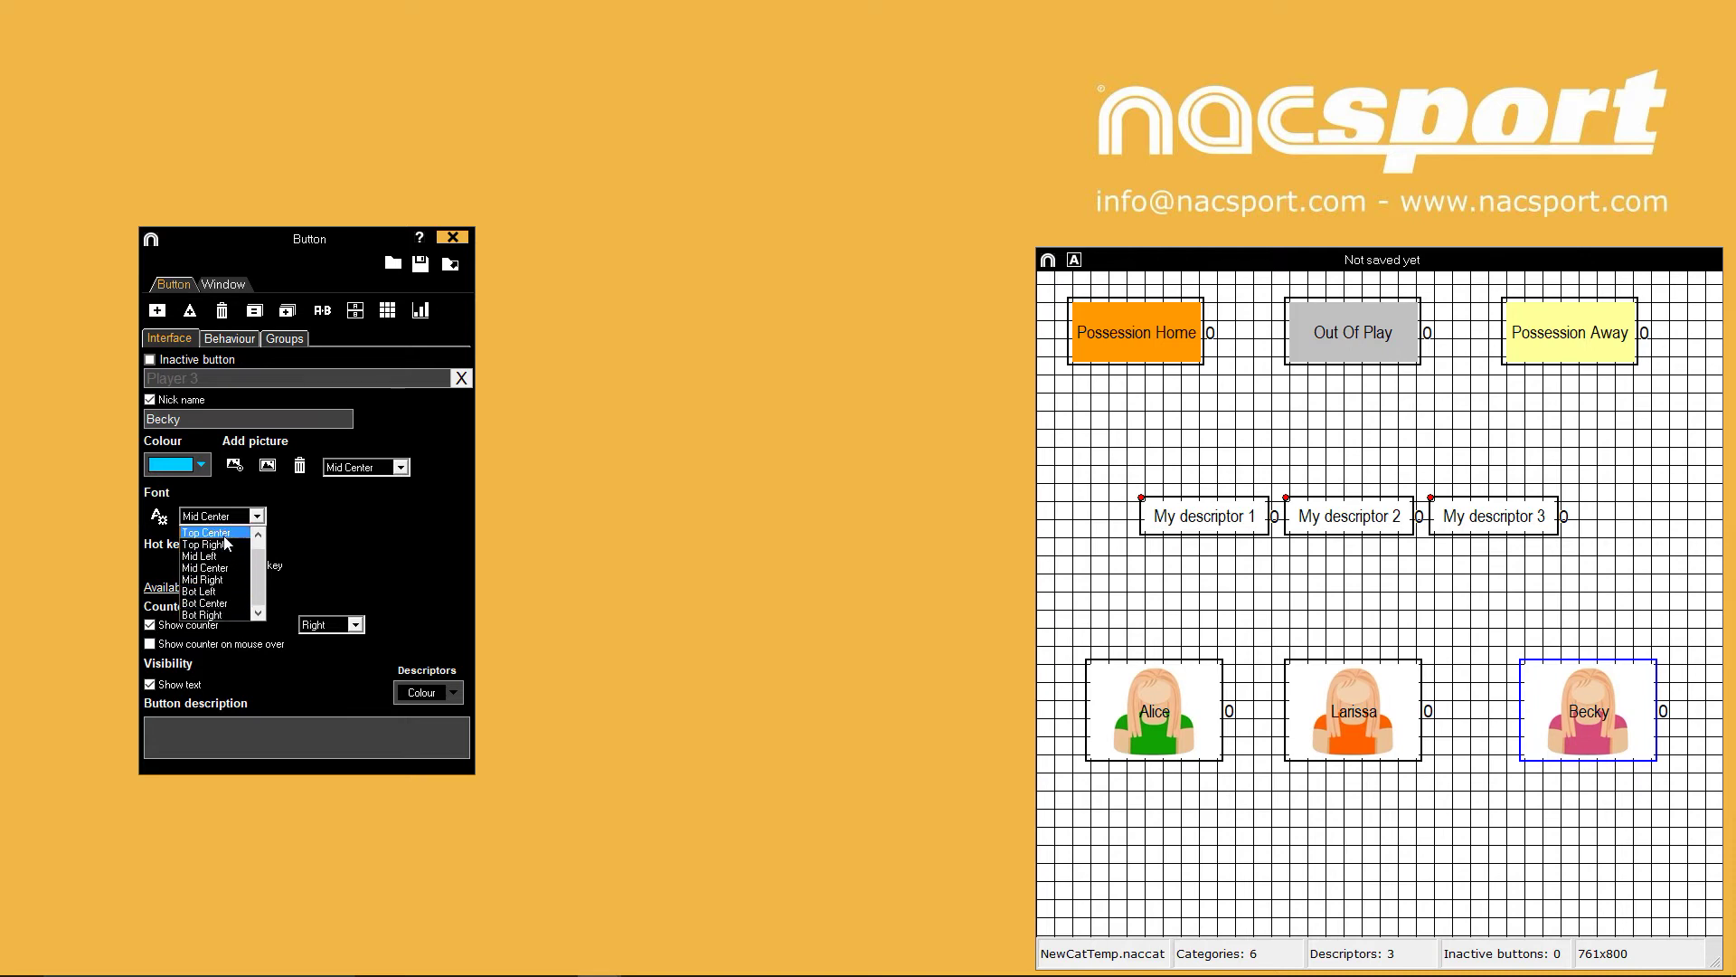
left_click(220, 568)
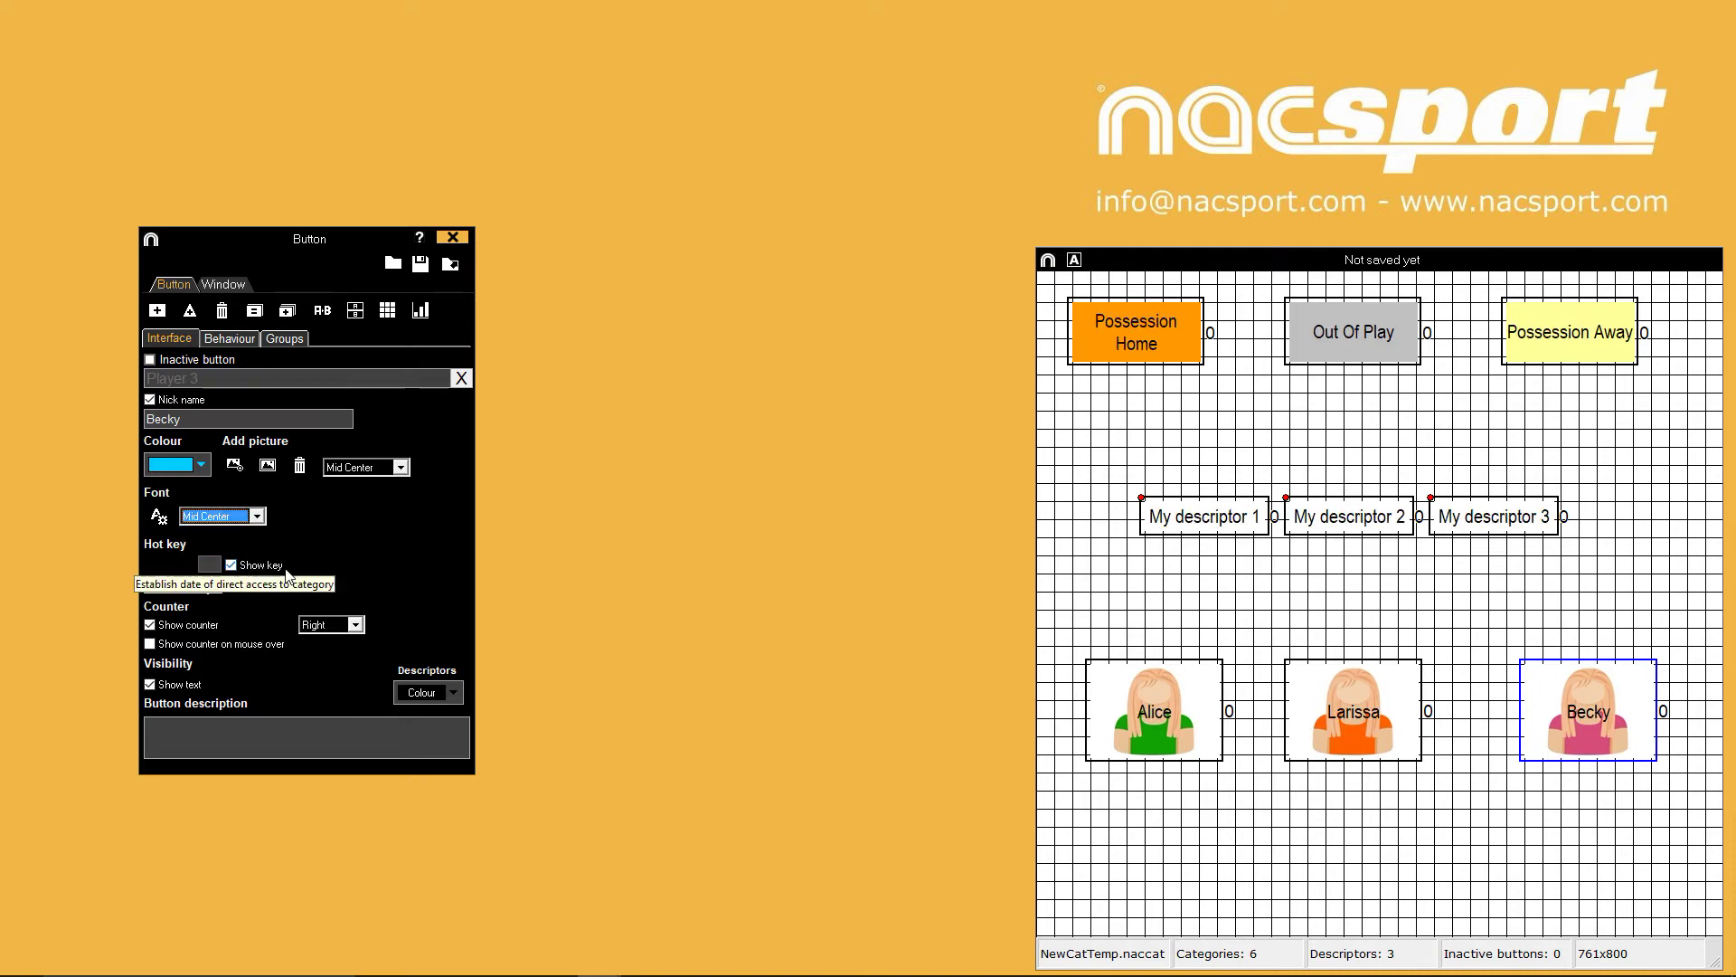
left_click(1234, 595)
Add three new category buttons on the grid and nudge My category 7 slightly left
double_click(1185, 870)
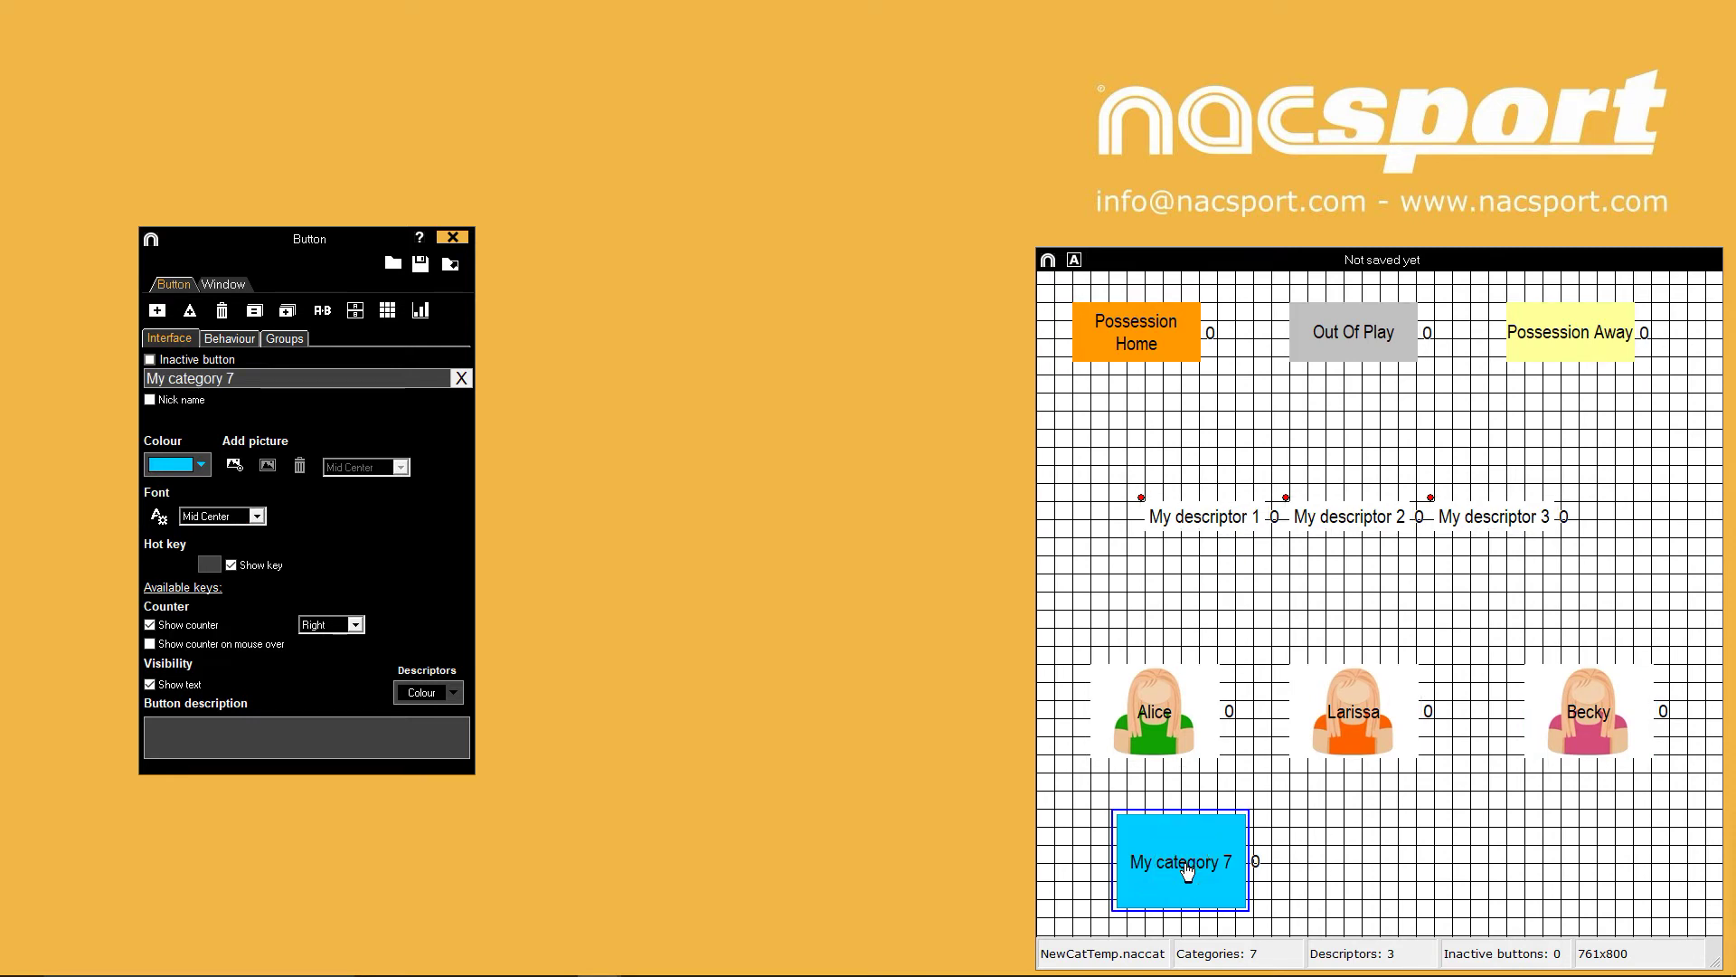
double_click(1370, 870)
double_click(1575, 866)
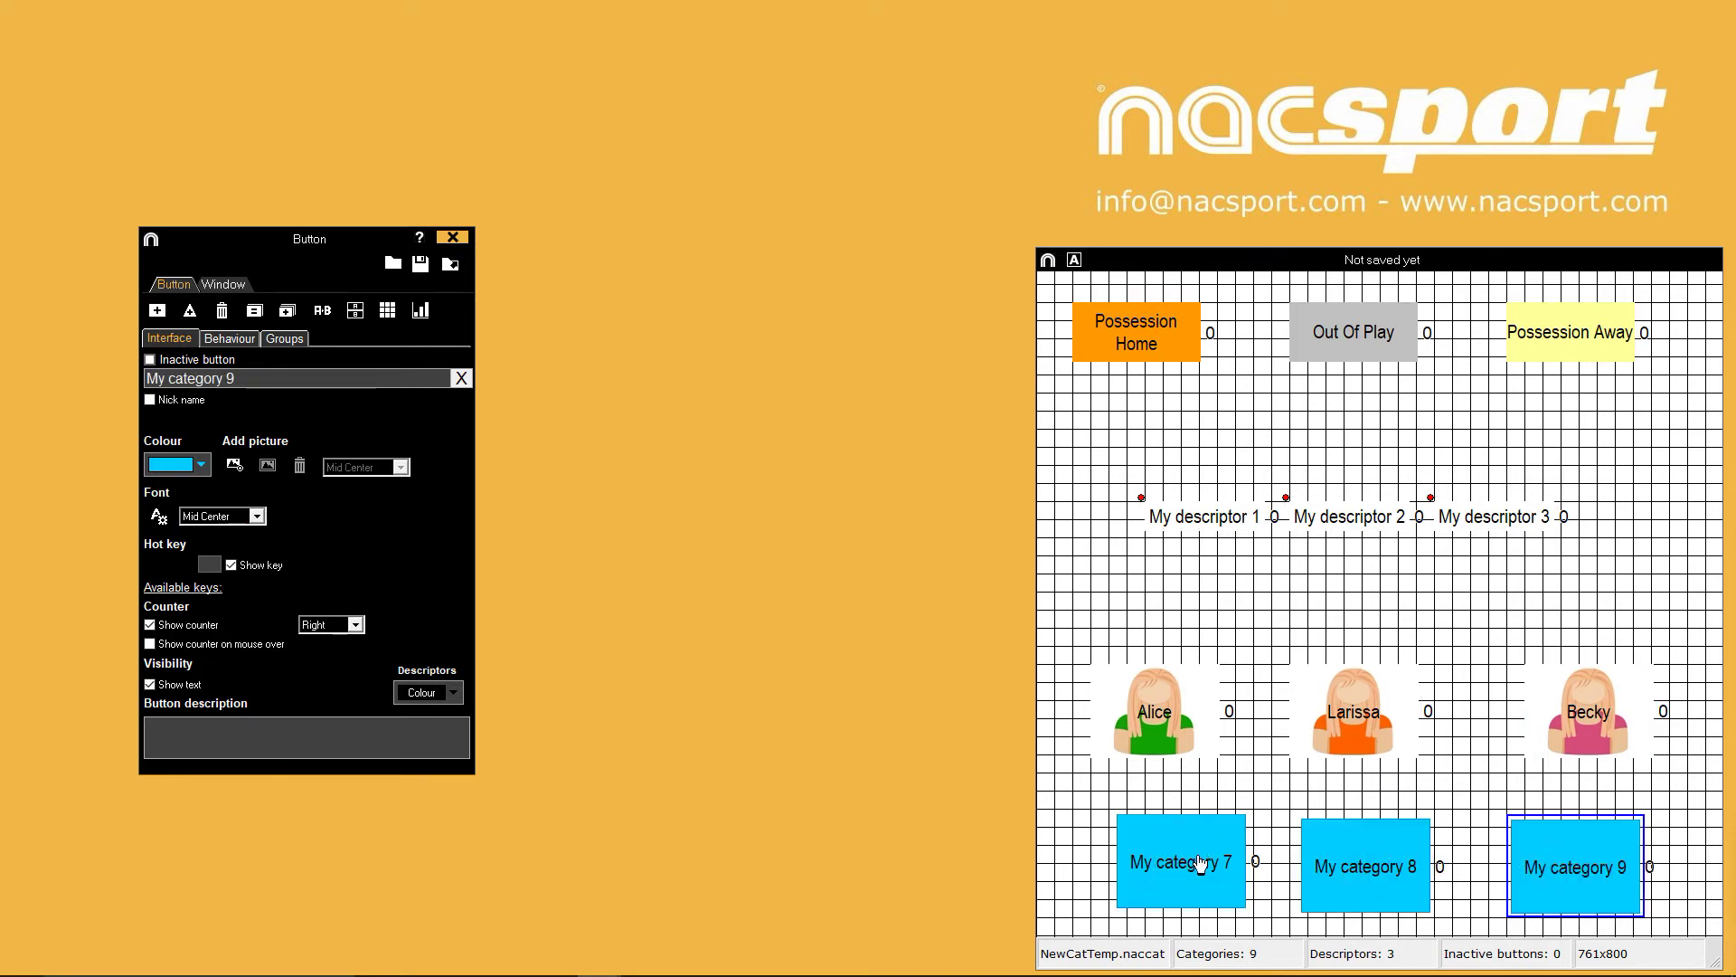
left_click_drag(1178, 855, 1150, 850)
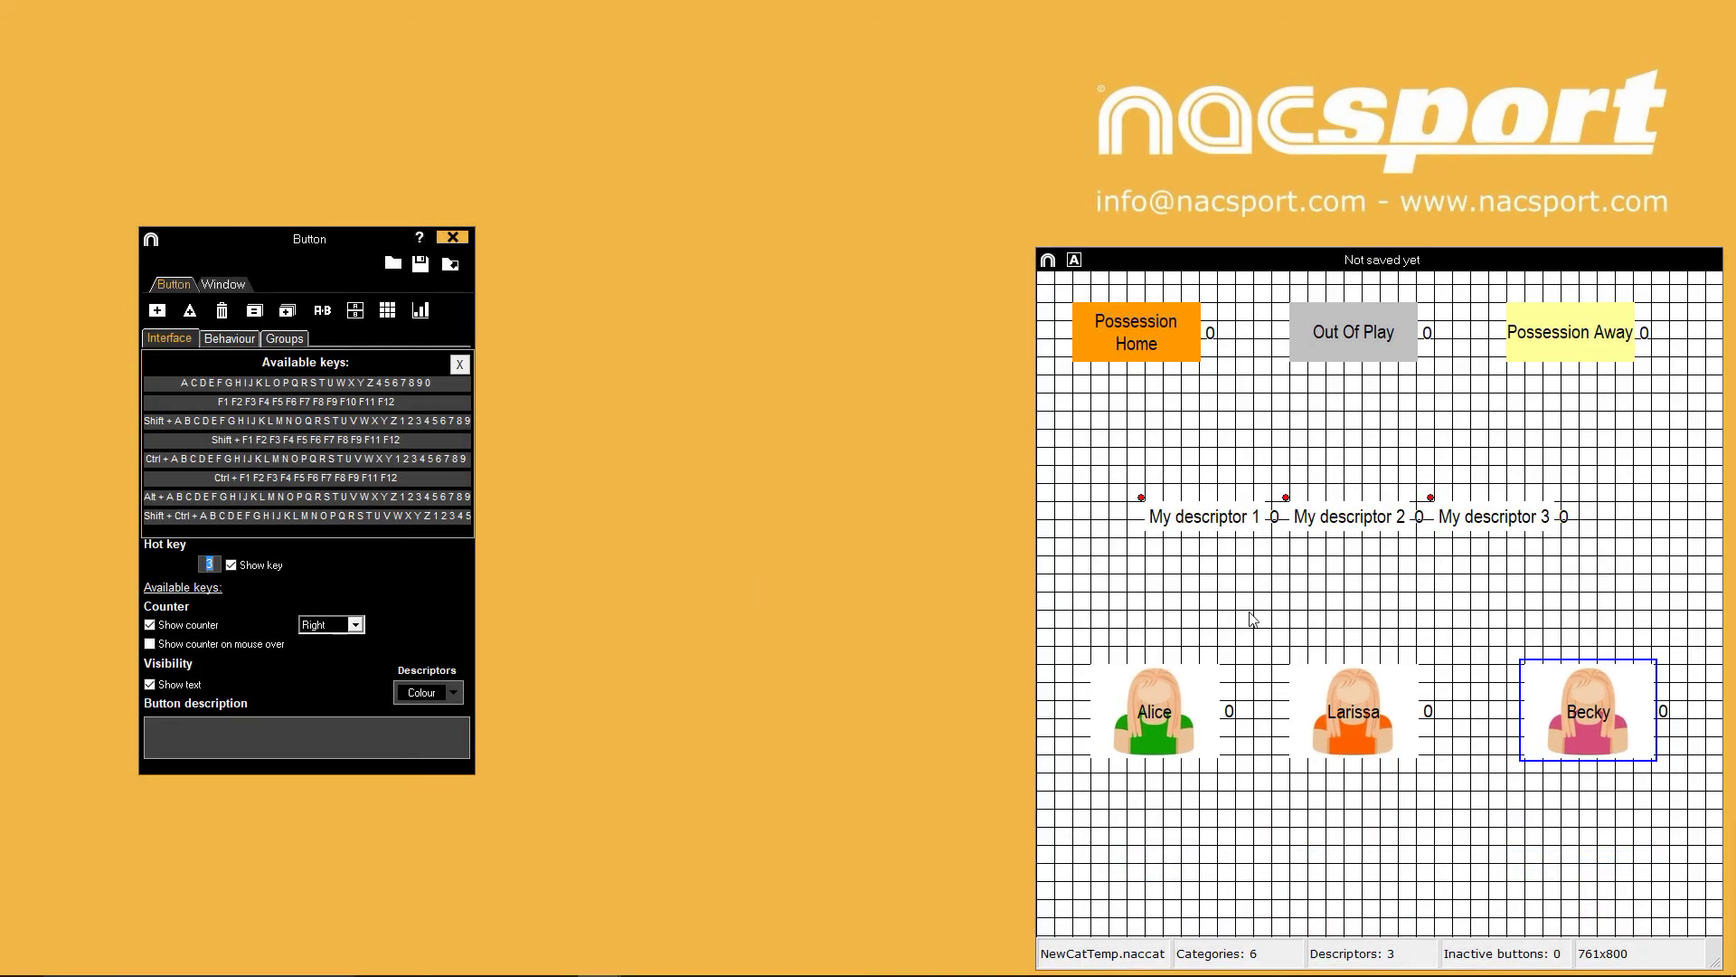
Assign hotkeys H, O and A to Possession Home, Out Of Play and Possession Away
left_click(1250, 615)
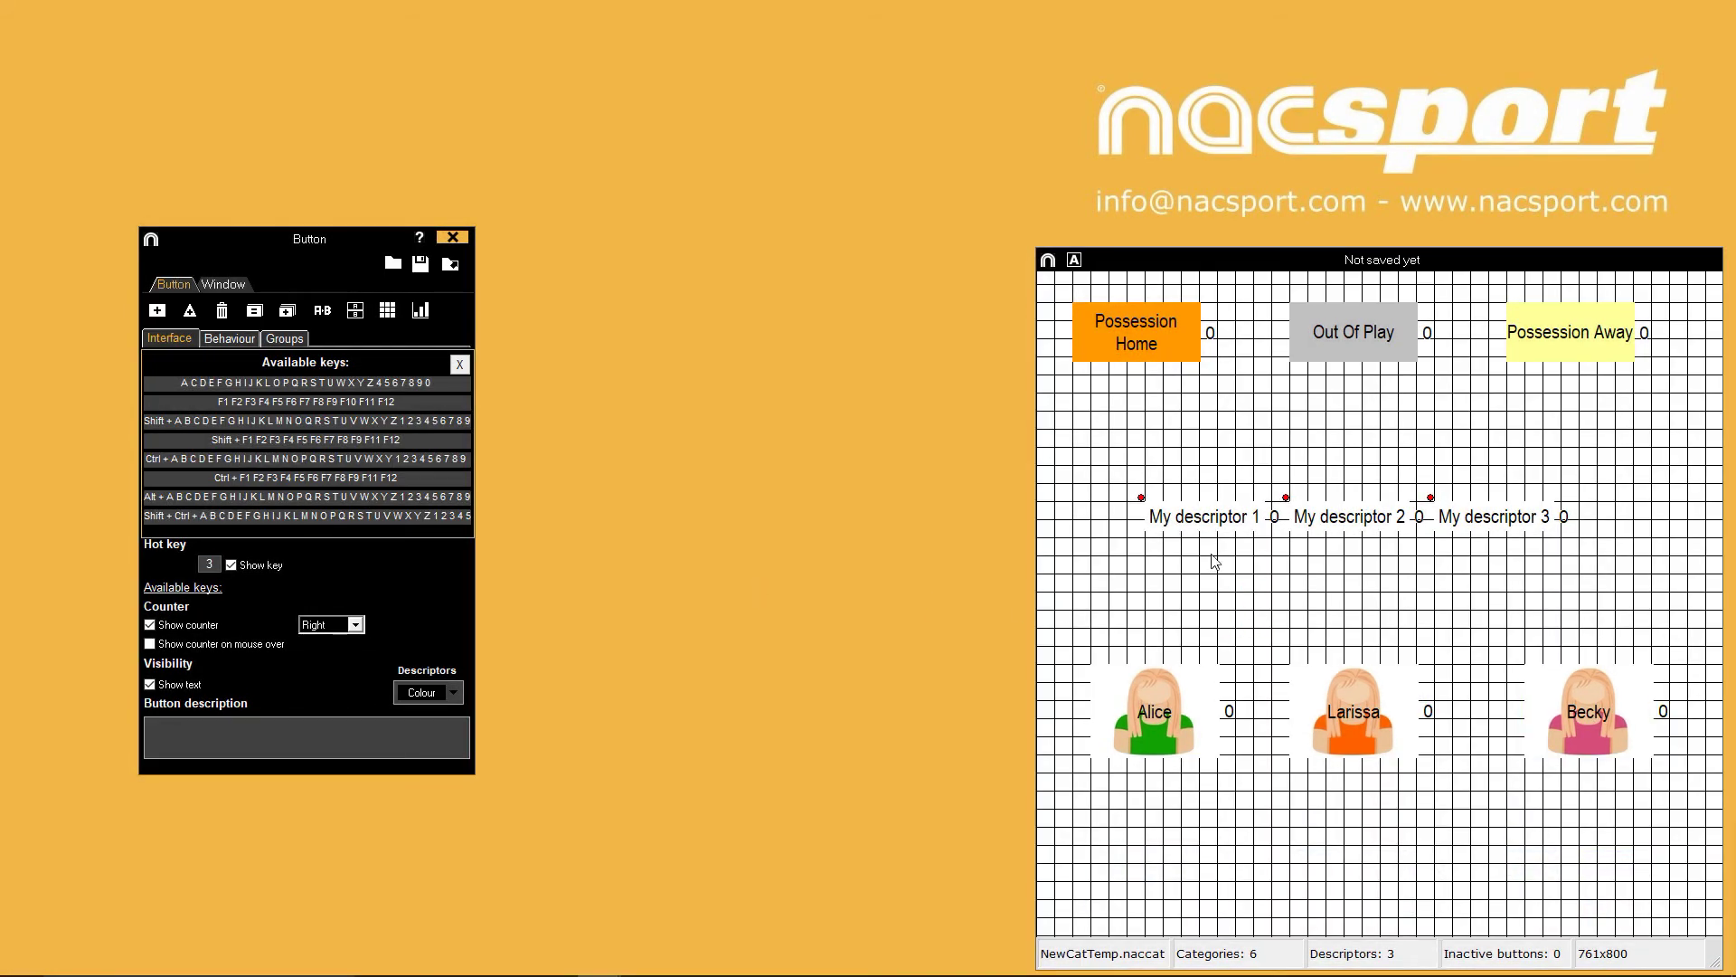
left_click(1160, 357)
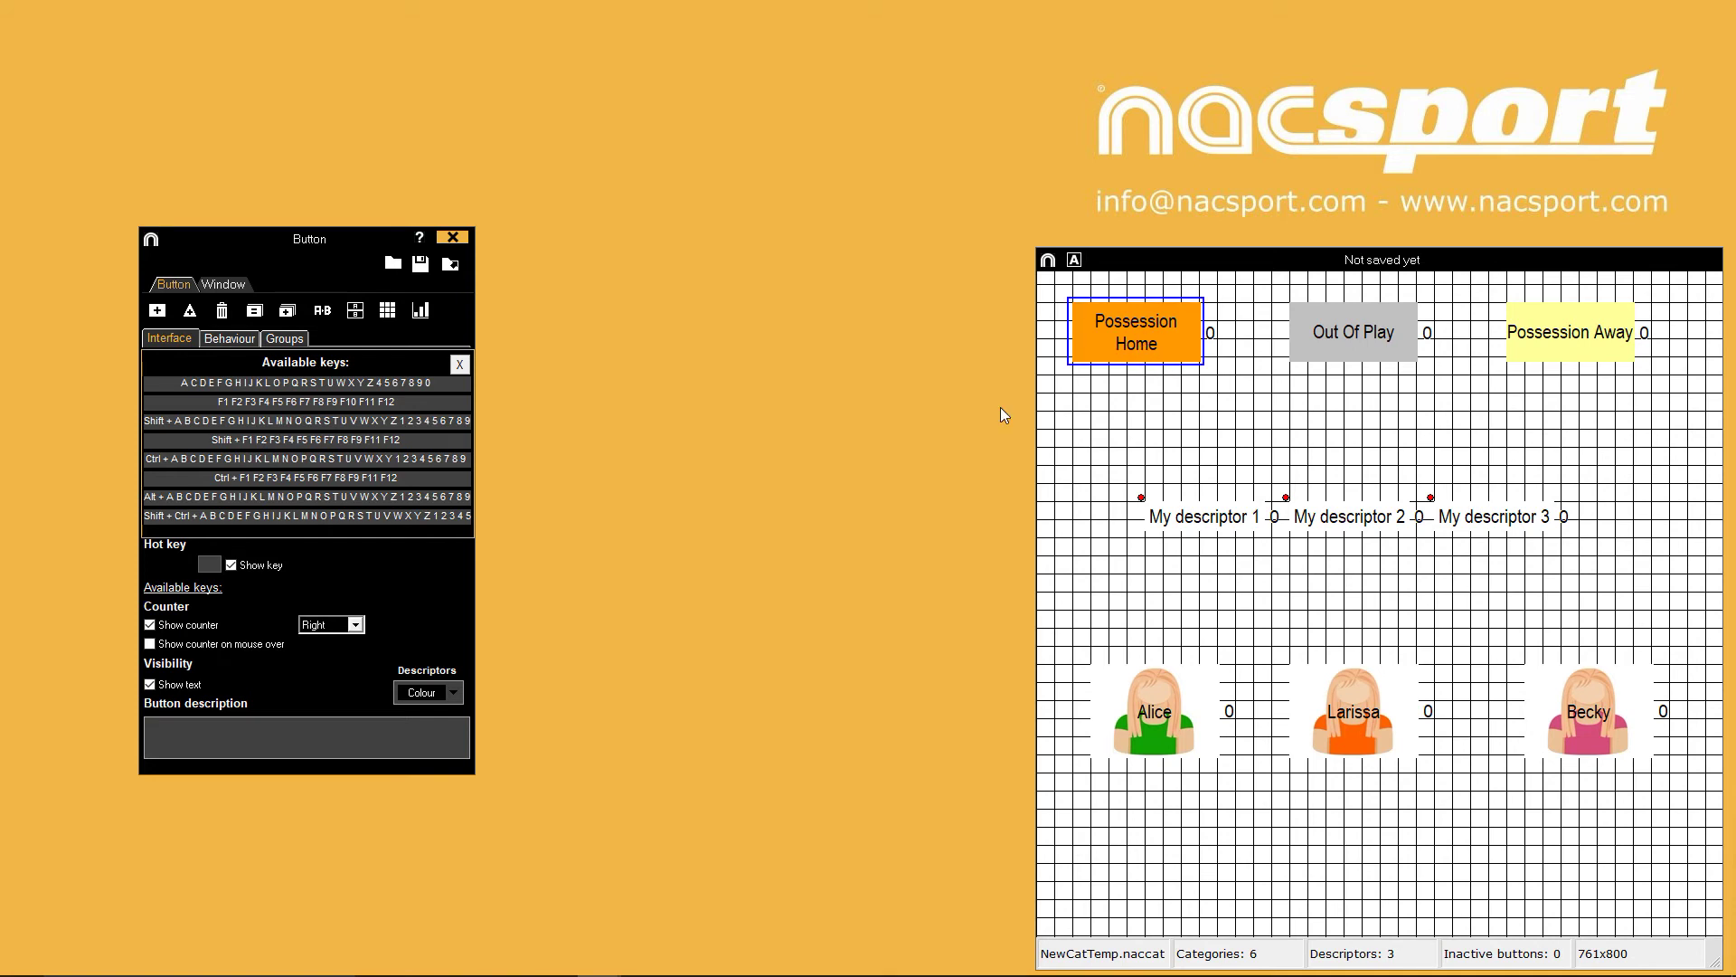
left_click(213, 563)
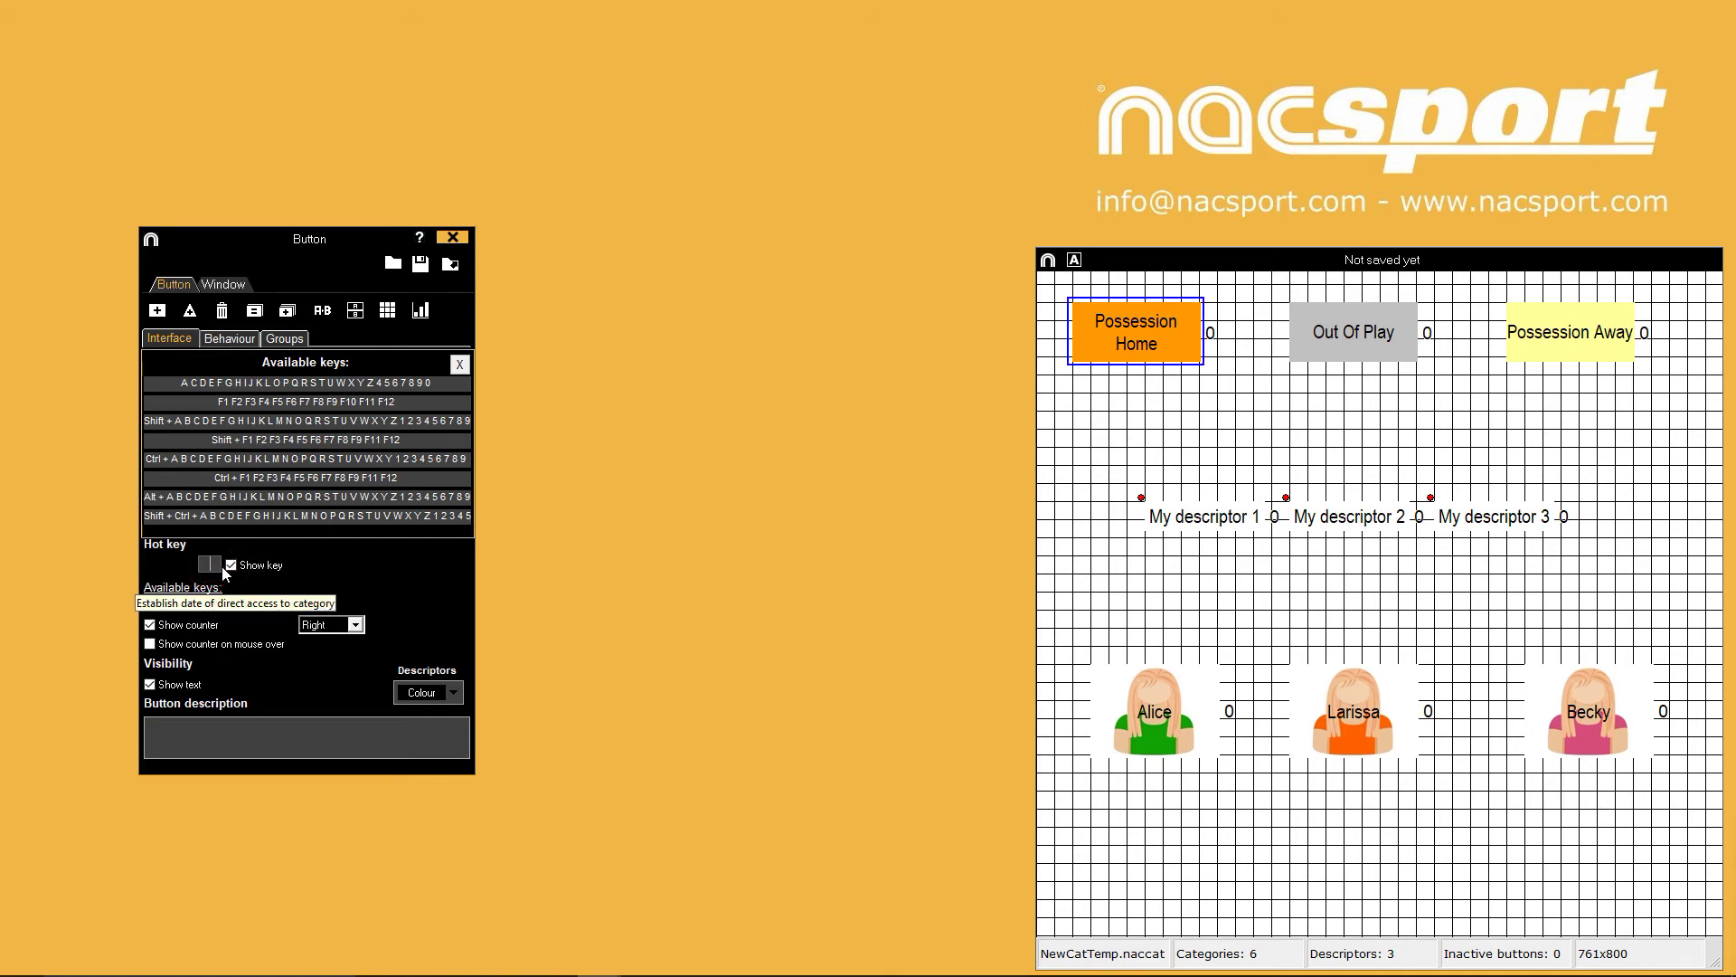
key("h")
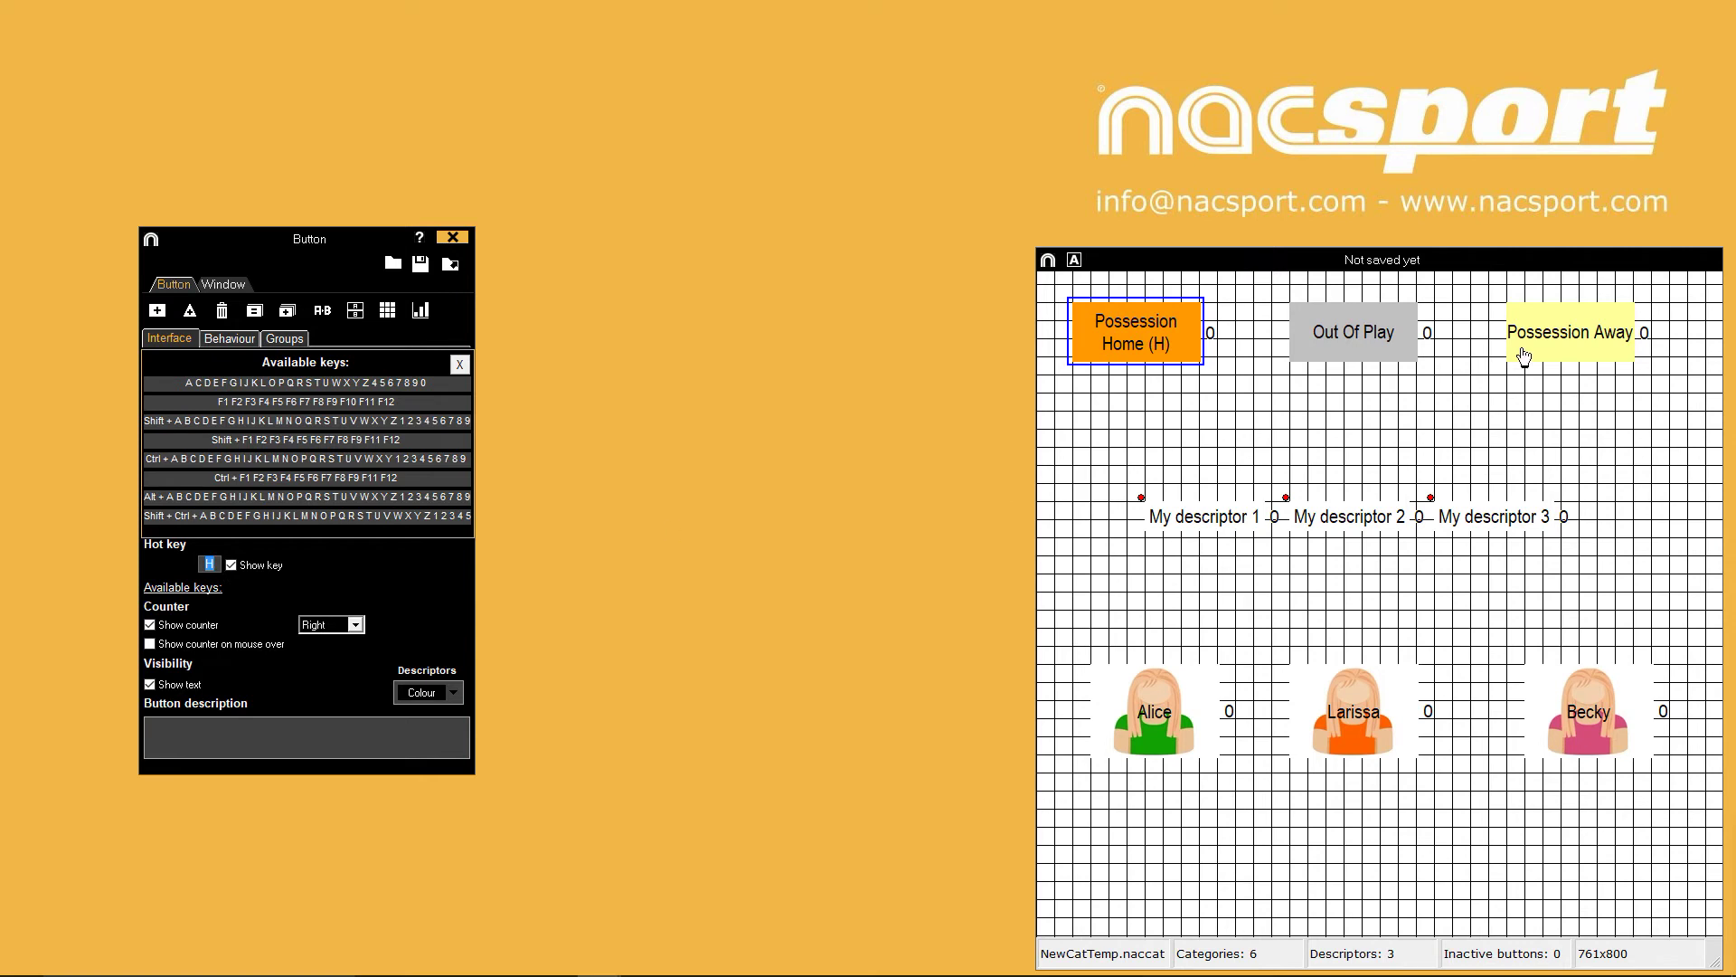
left_click(1390, 335)
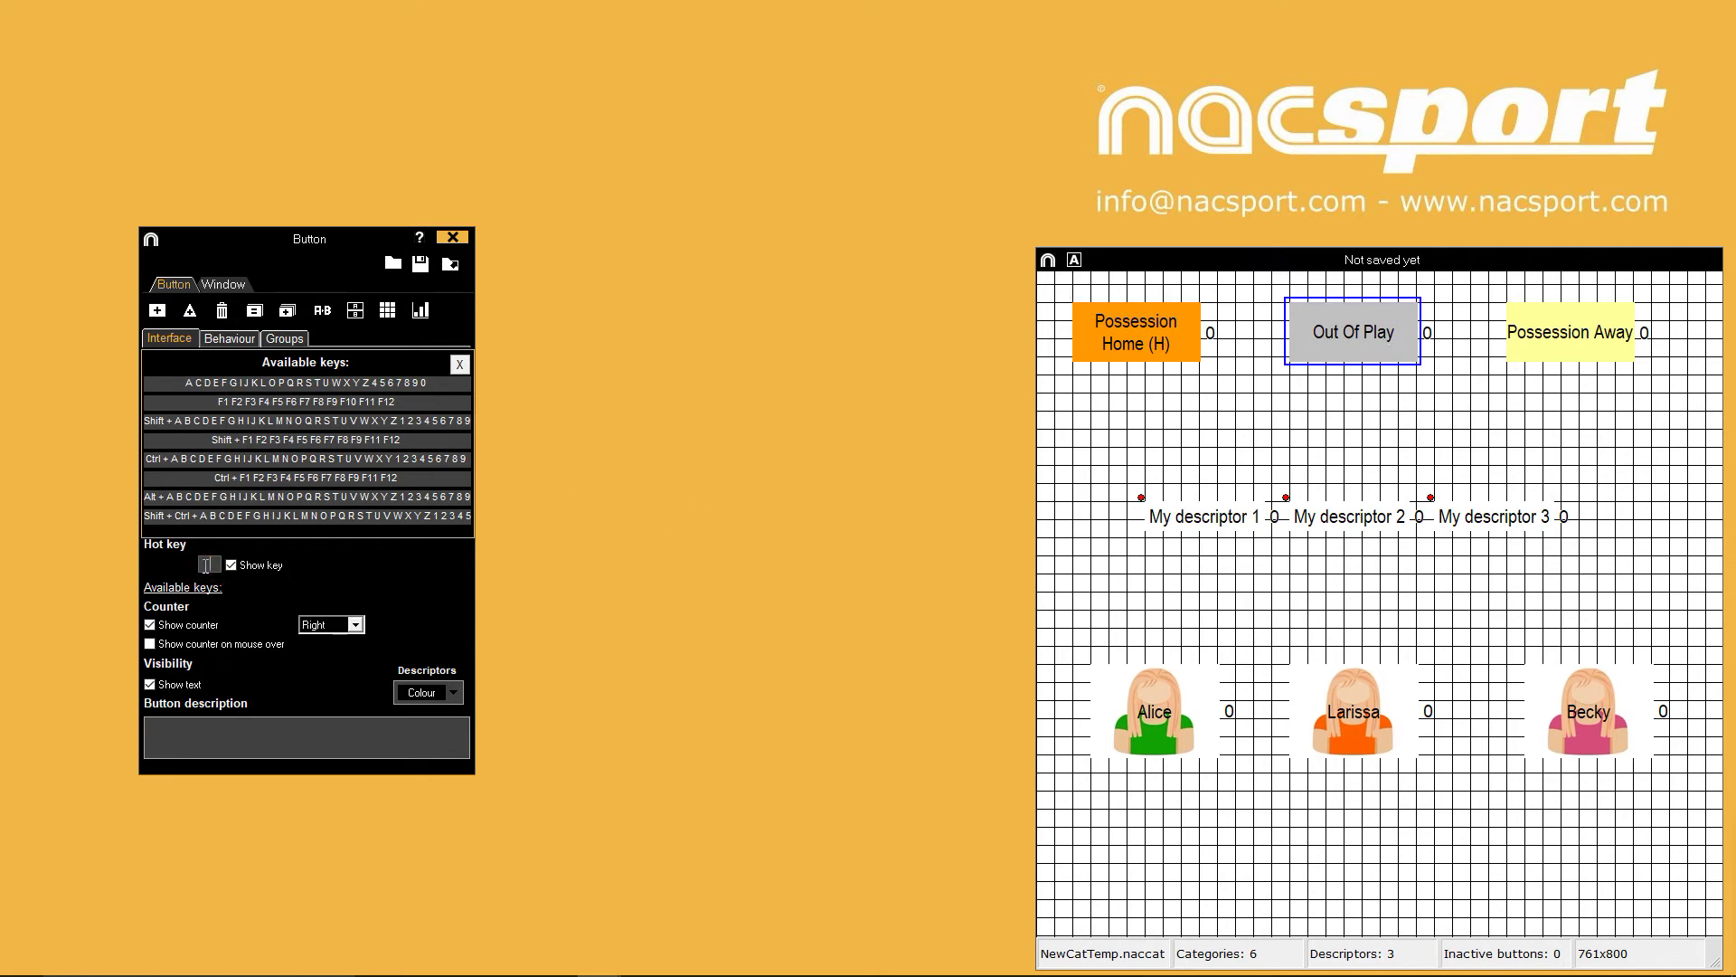
key("o")
left_click(1589, 334)
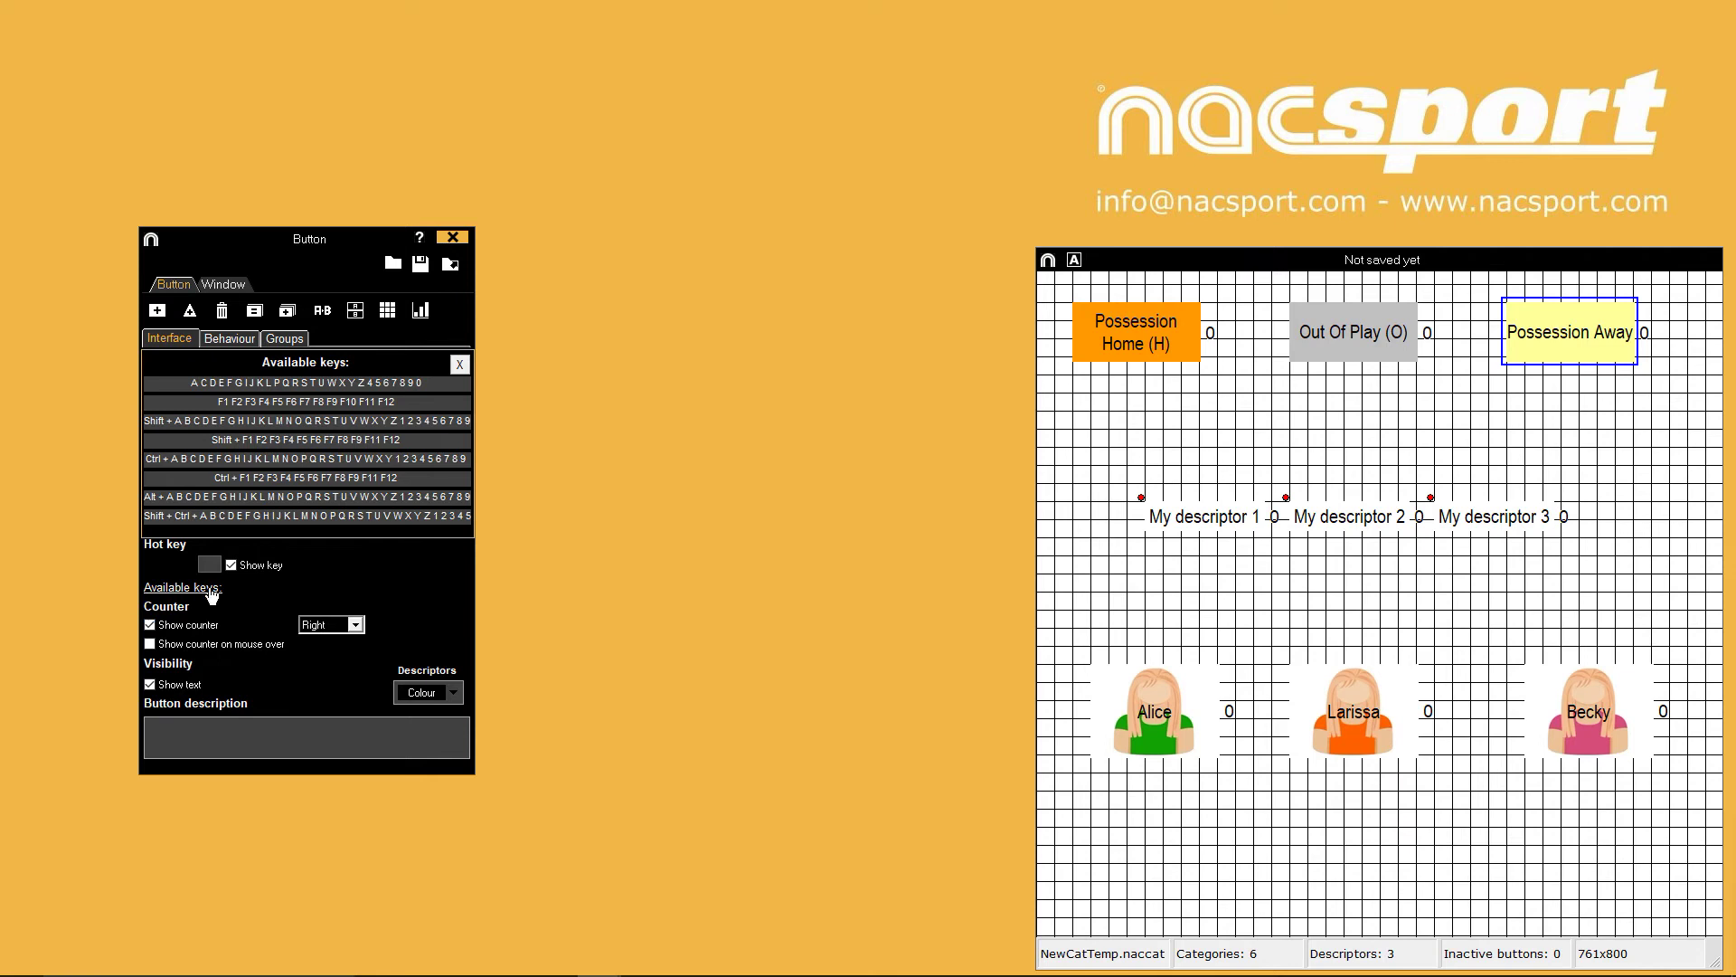
key("a")
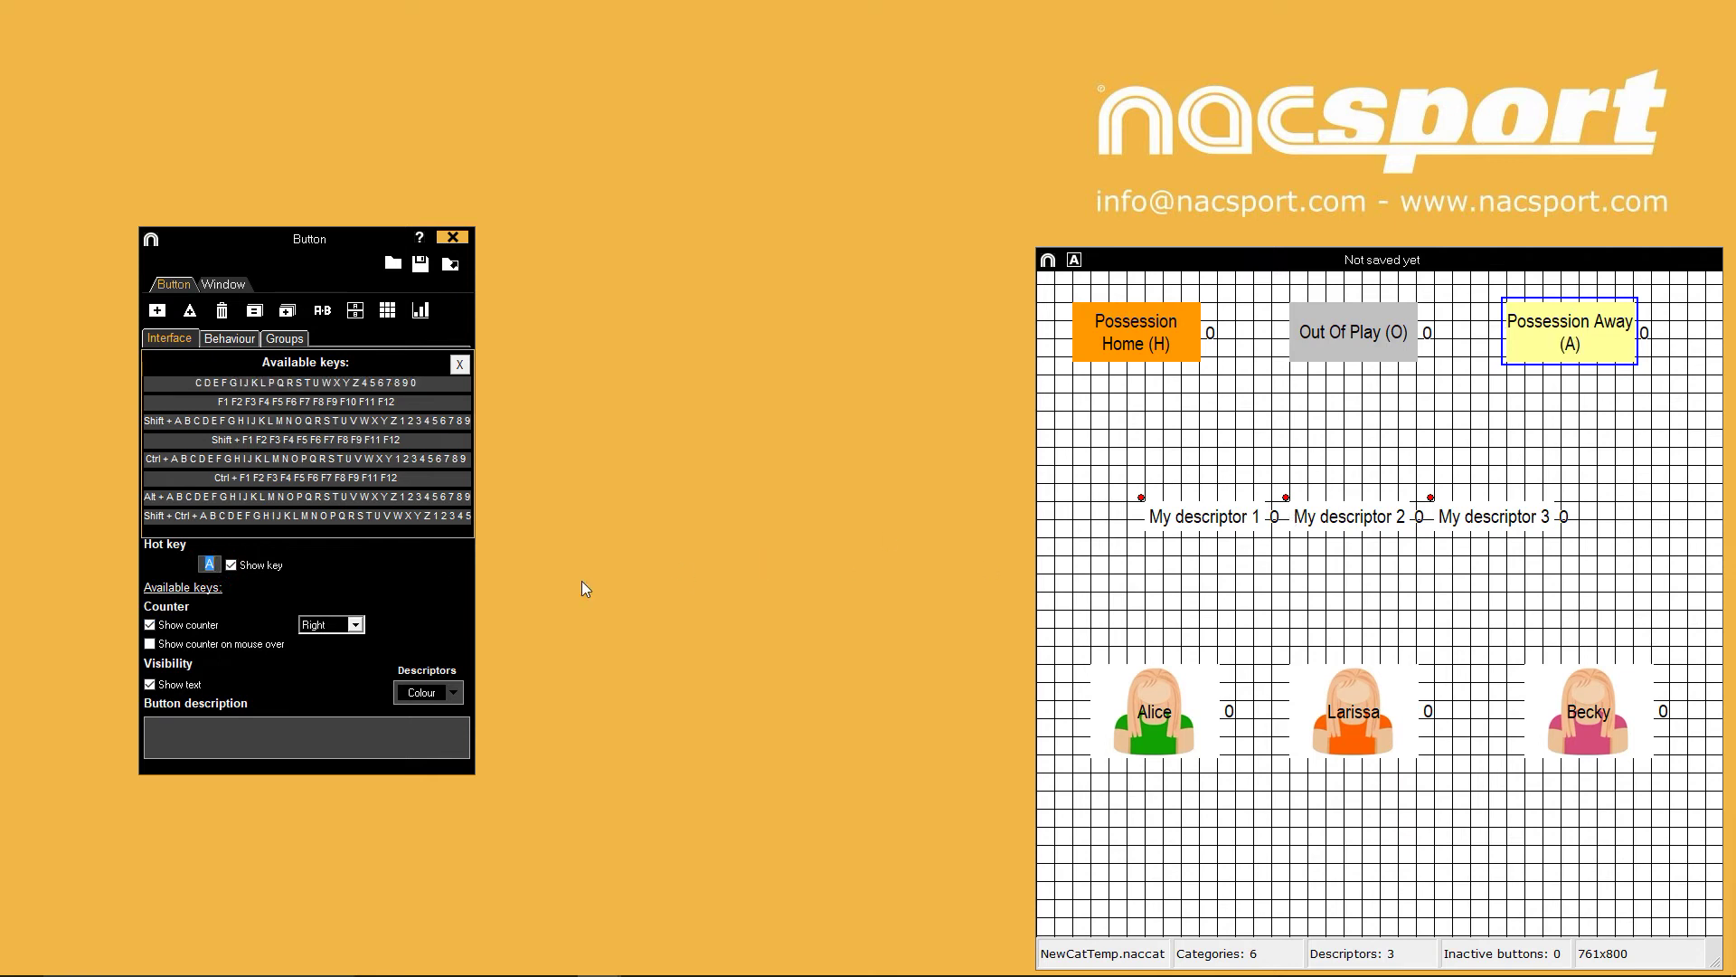
Hide the hotkey on Possession Away and Out Of Play, keeping Possession Home's shown
left_click(231, 565)
left_click(1401, 341)
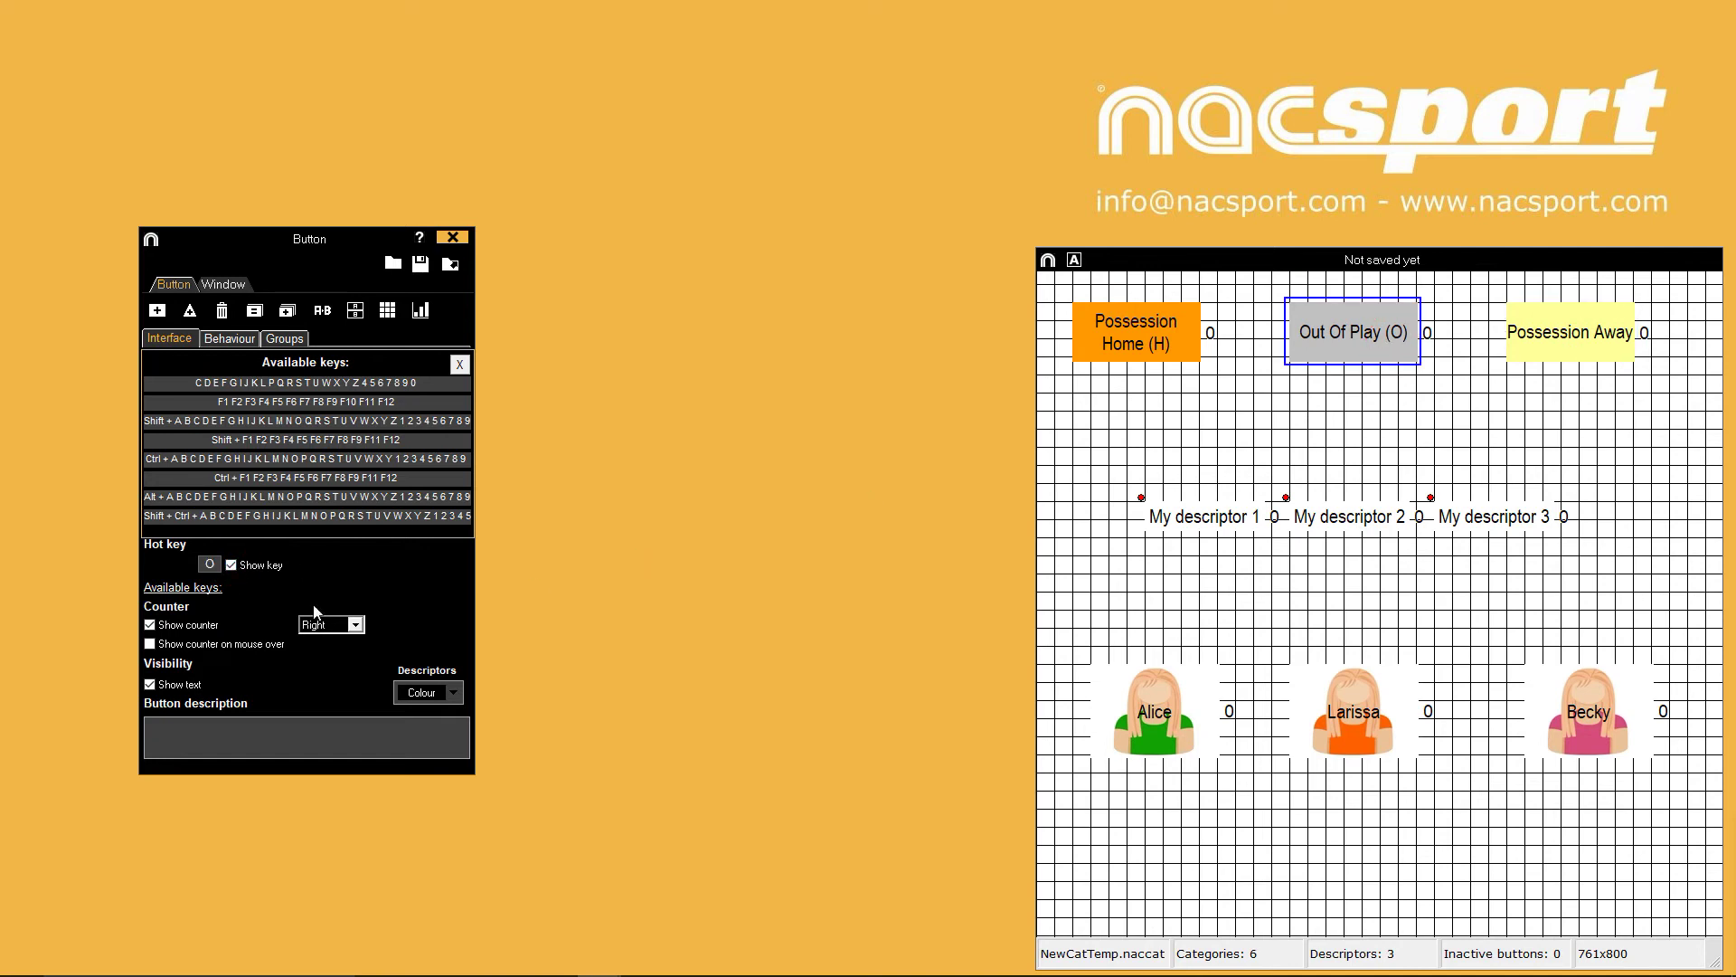
left_click(231, 566)
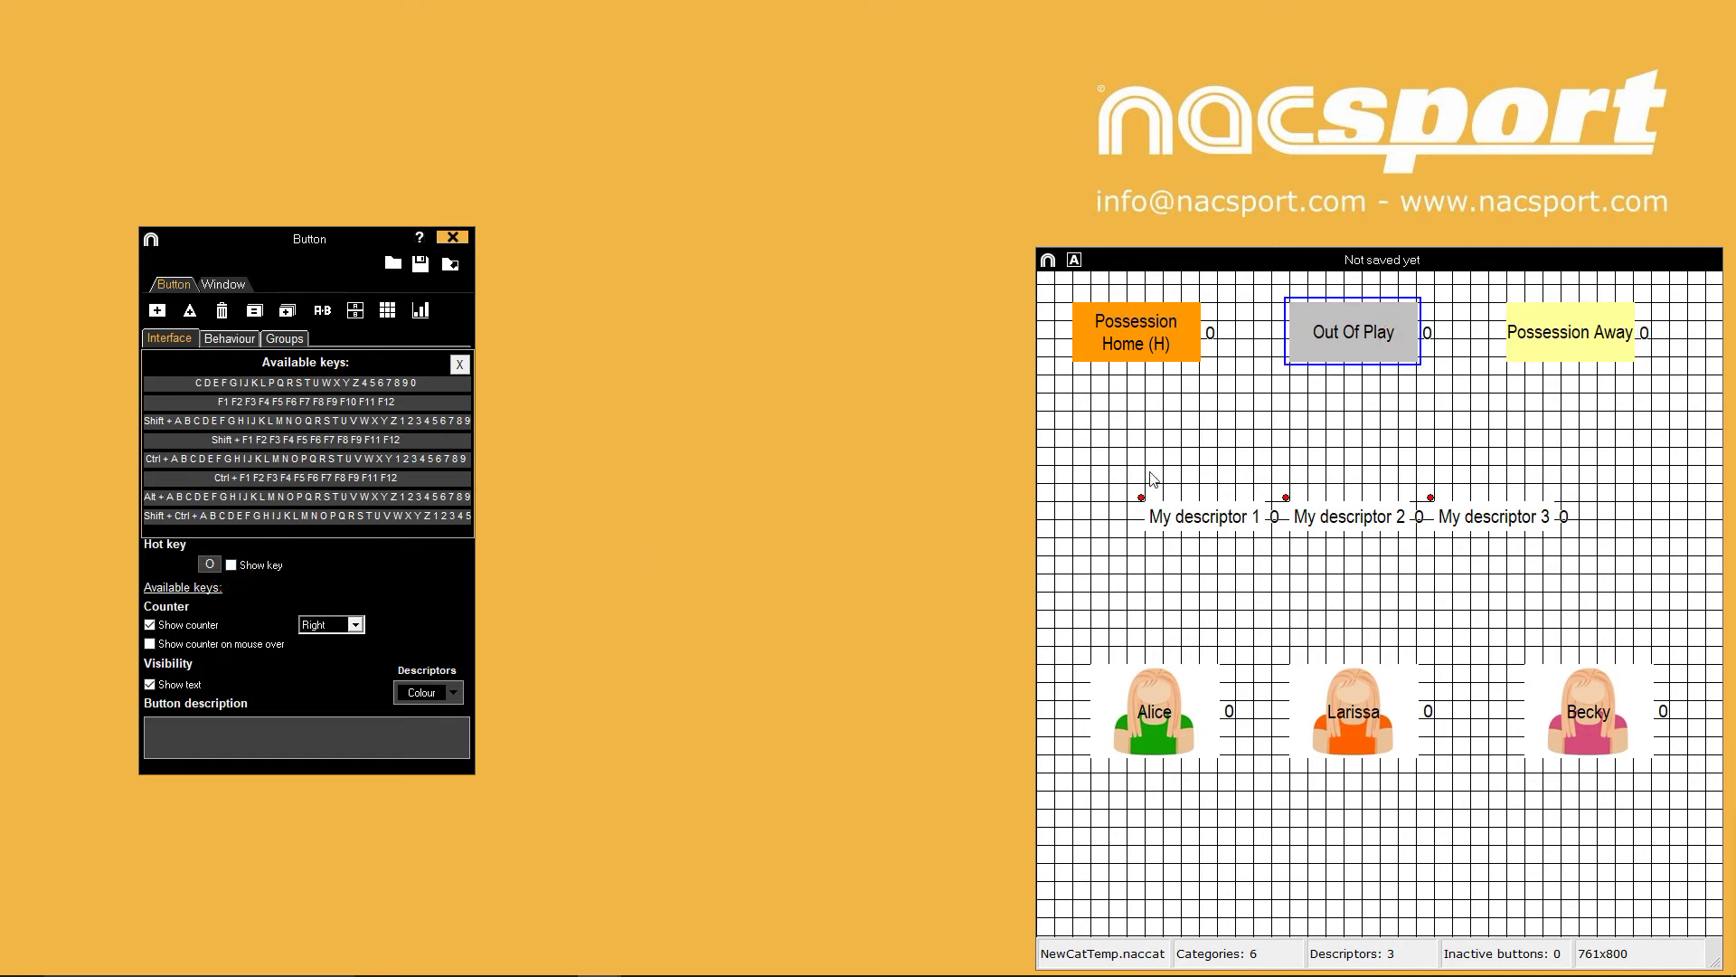
left_click(1136, 345)
left_click(231, 568)
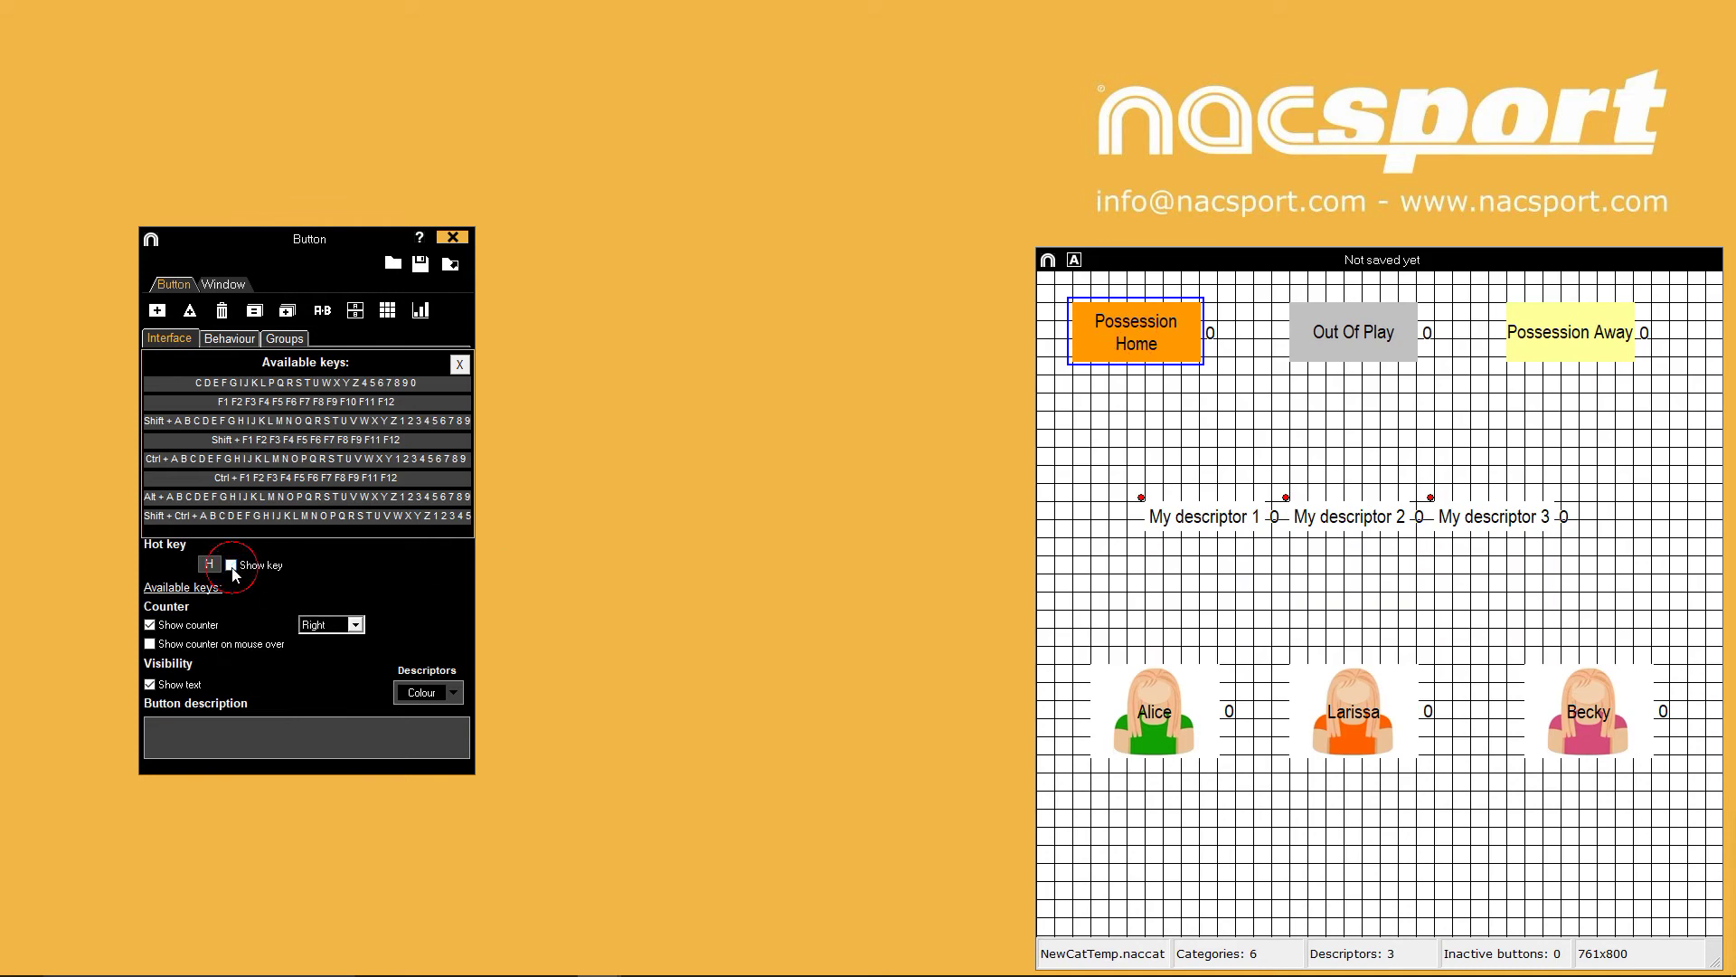
left_click(232, 566)
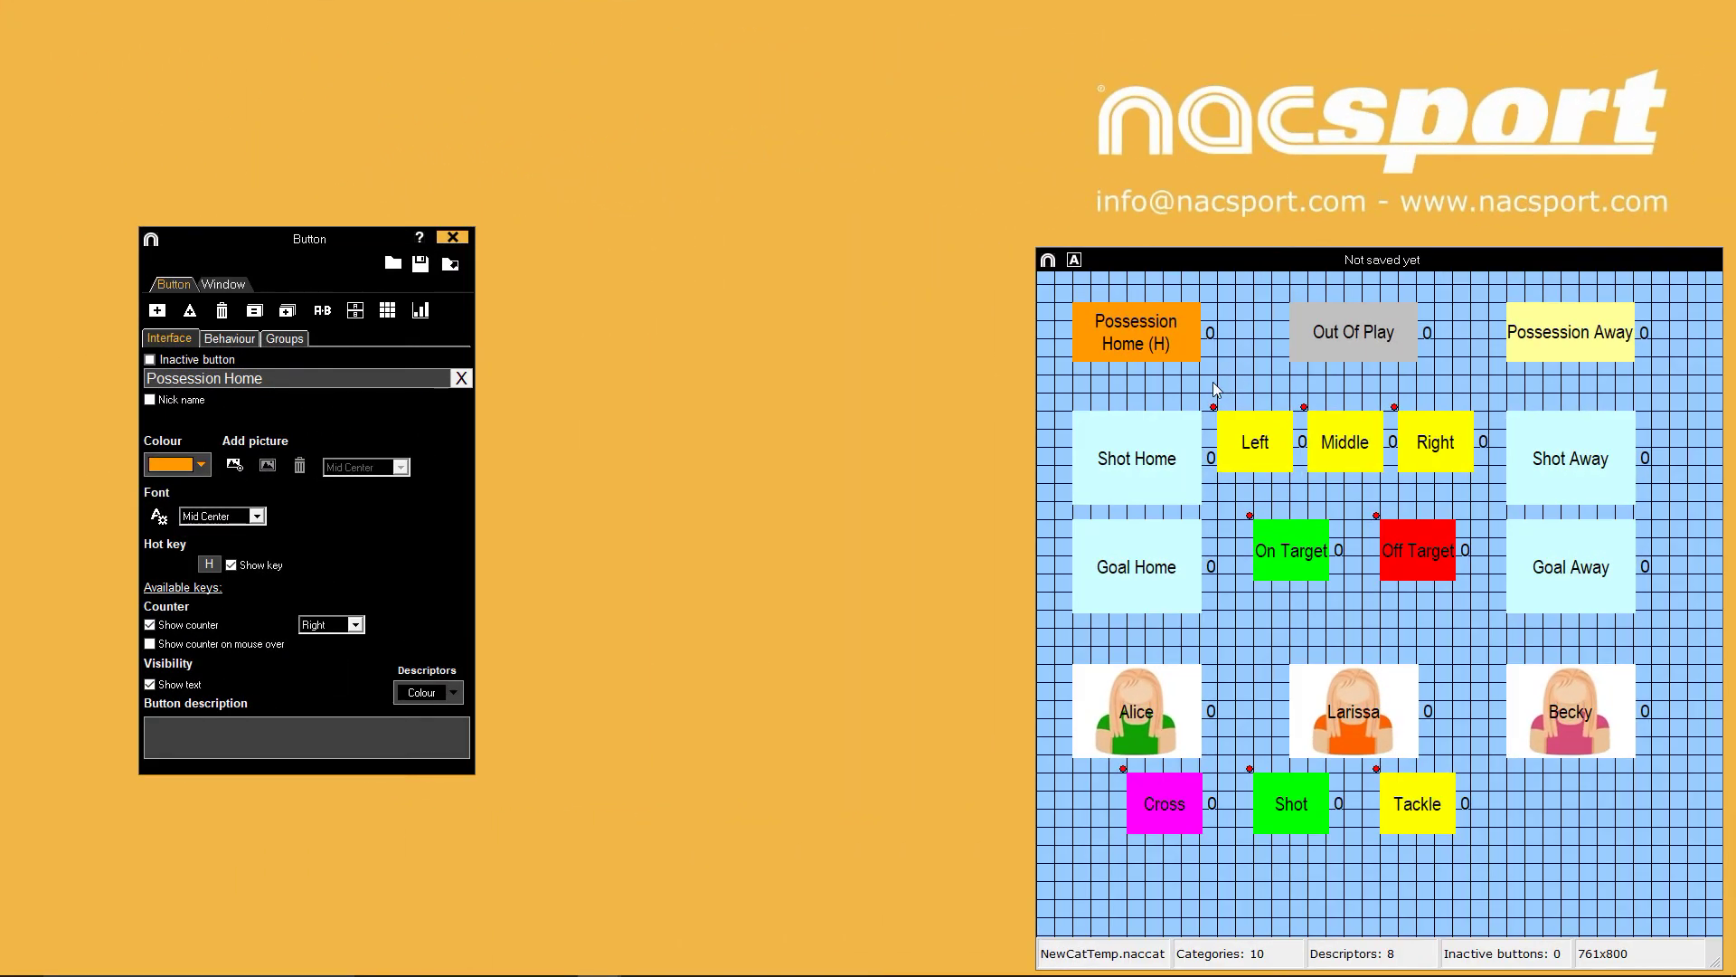
Hide the counters on the Left, Middle and Right buttons
left_click_drag(1210, 378, 1501, 511)
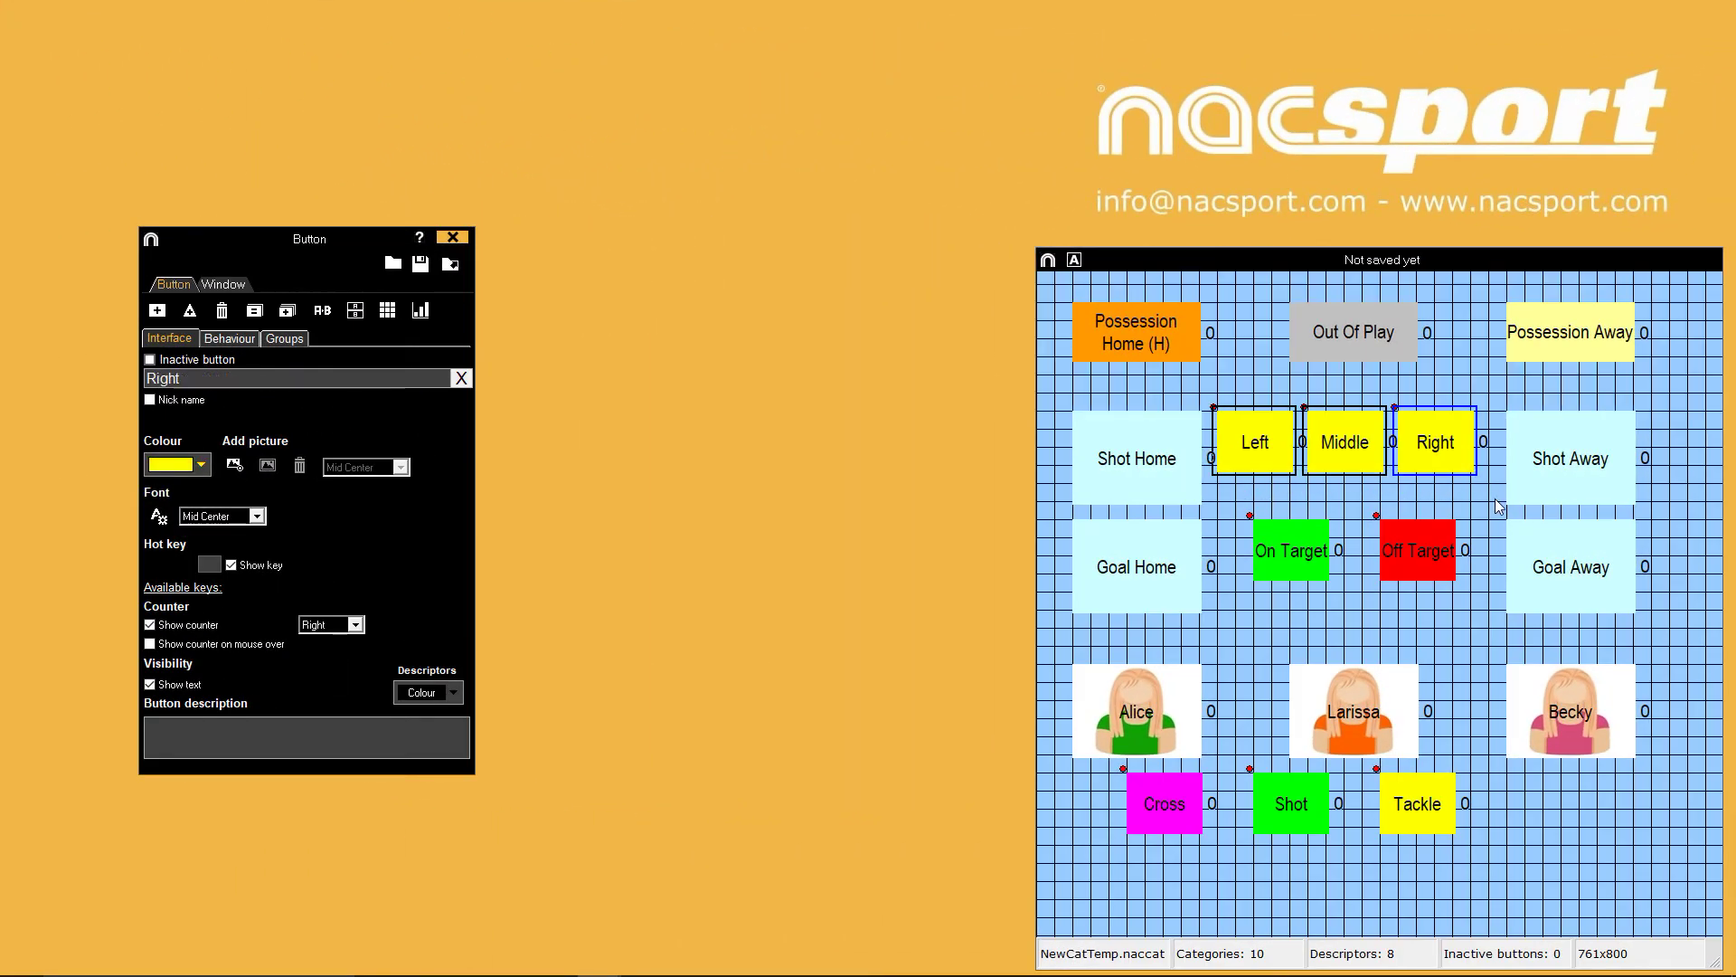
left_click(150, 625)
left_click(150, 626)
left_click(150, 624)
left_click(1066, 389)
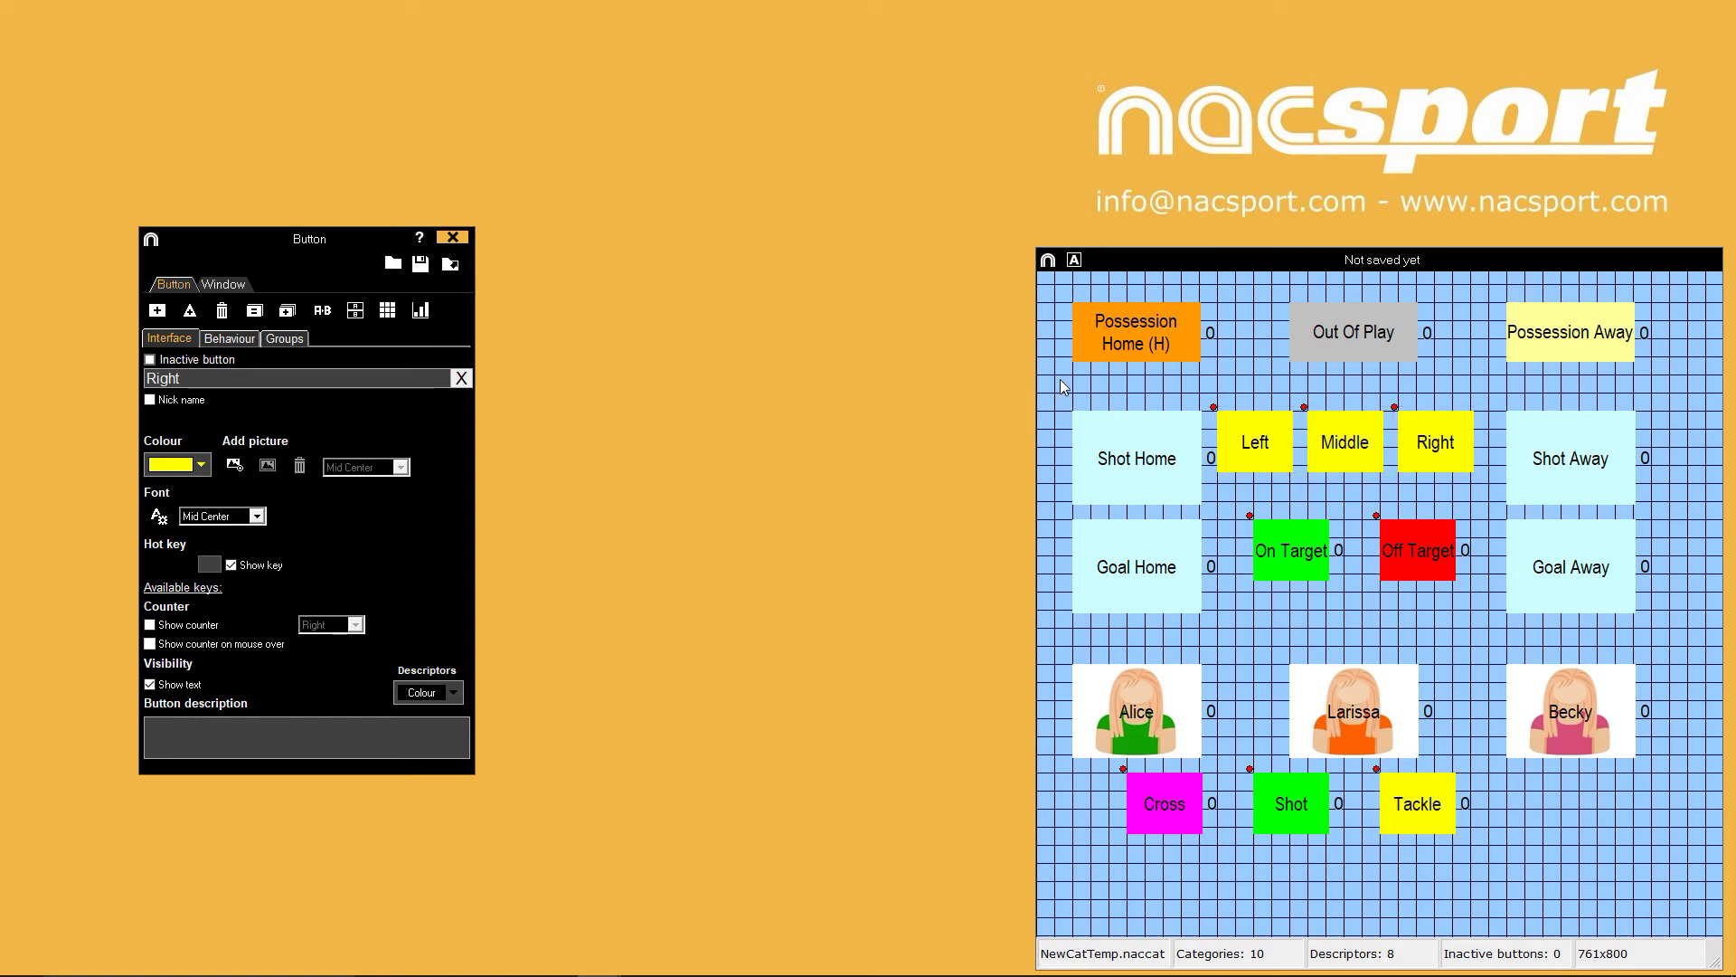
Place the counters for Possession Home, Shot Home and Goal Home on the left
left_click_drag(1068, 282, 1233, 646)
left_click(353, 625)
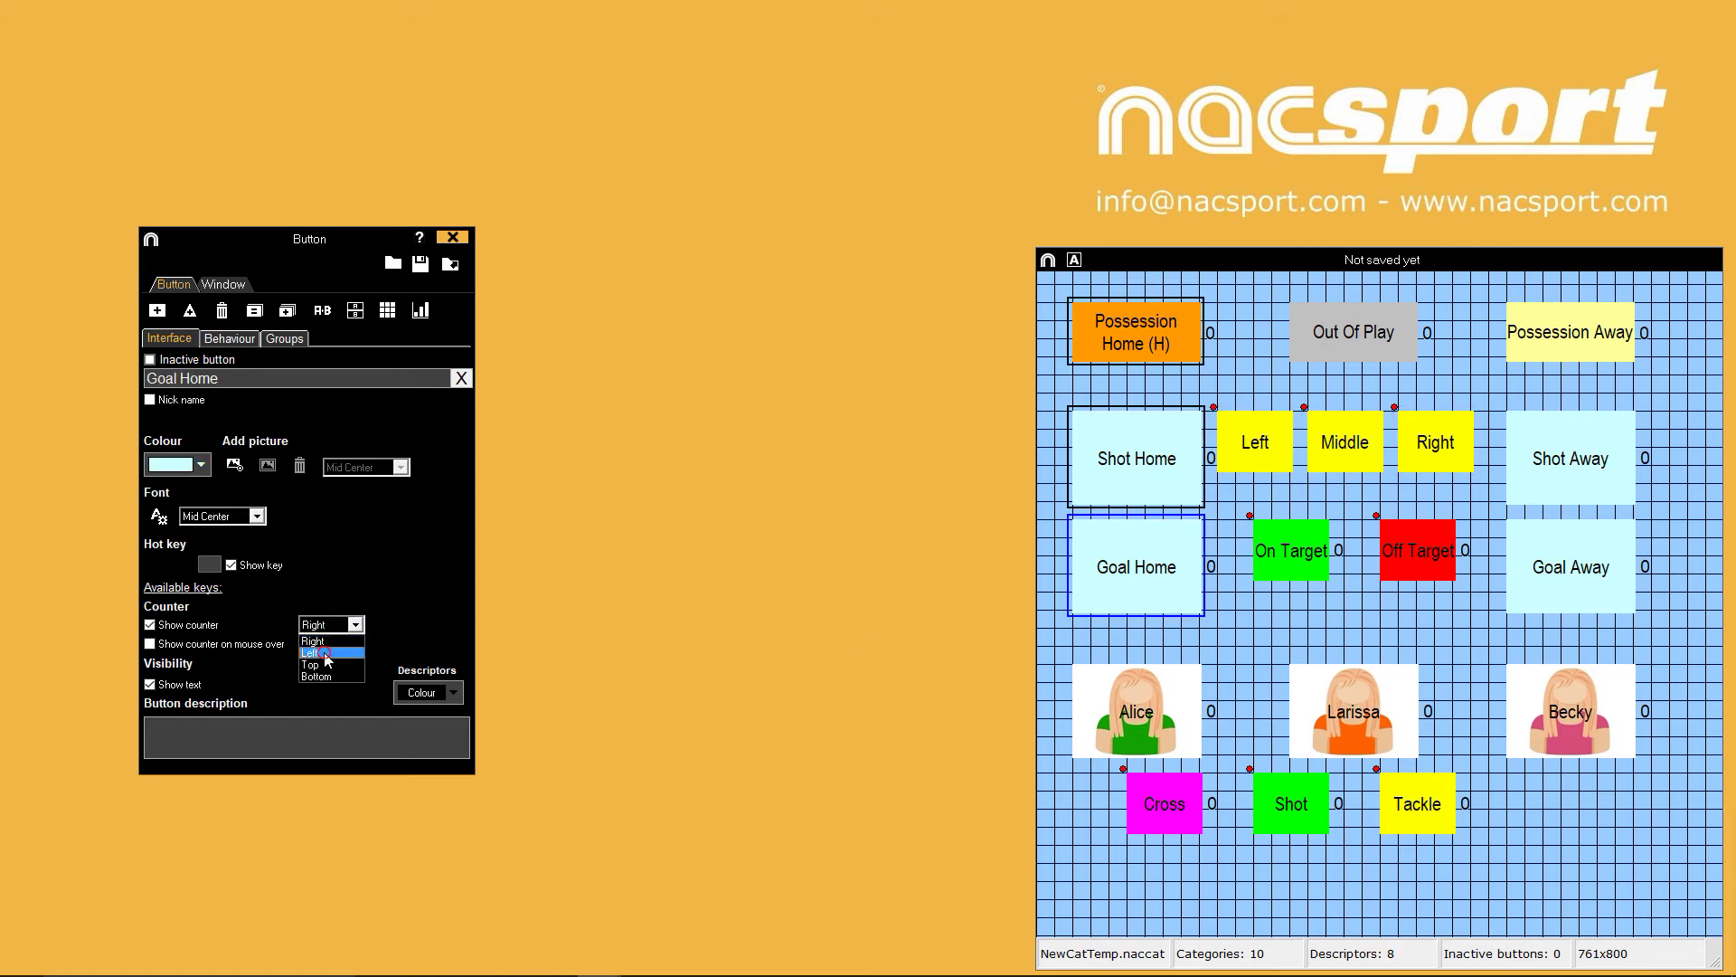
left_click(327, 658)
left_click(1280, 619)
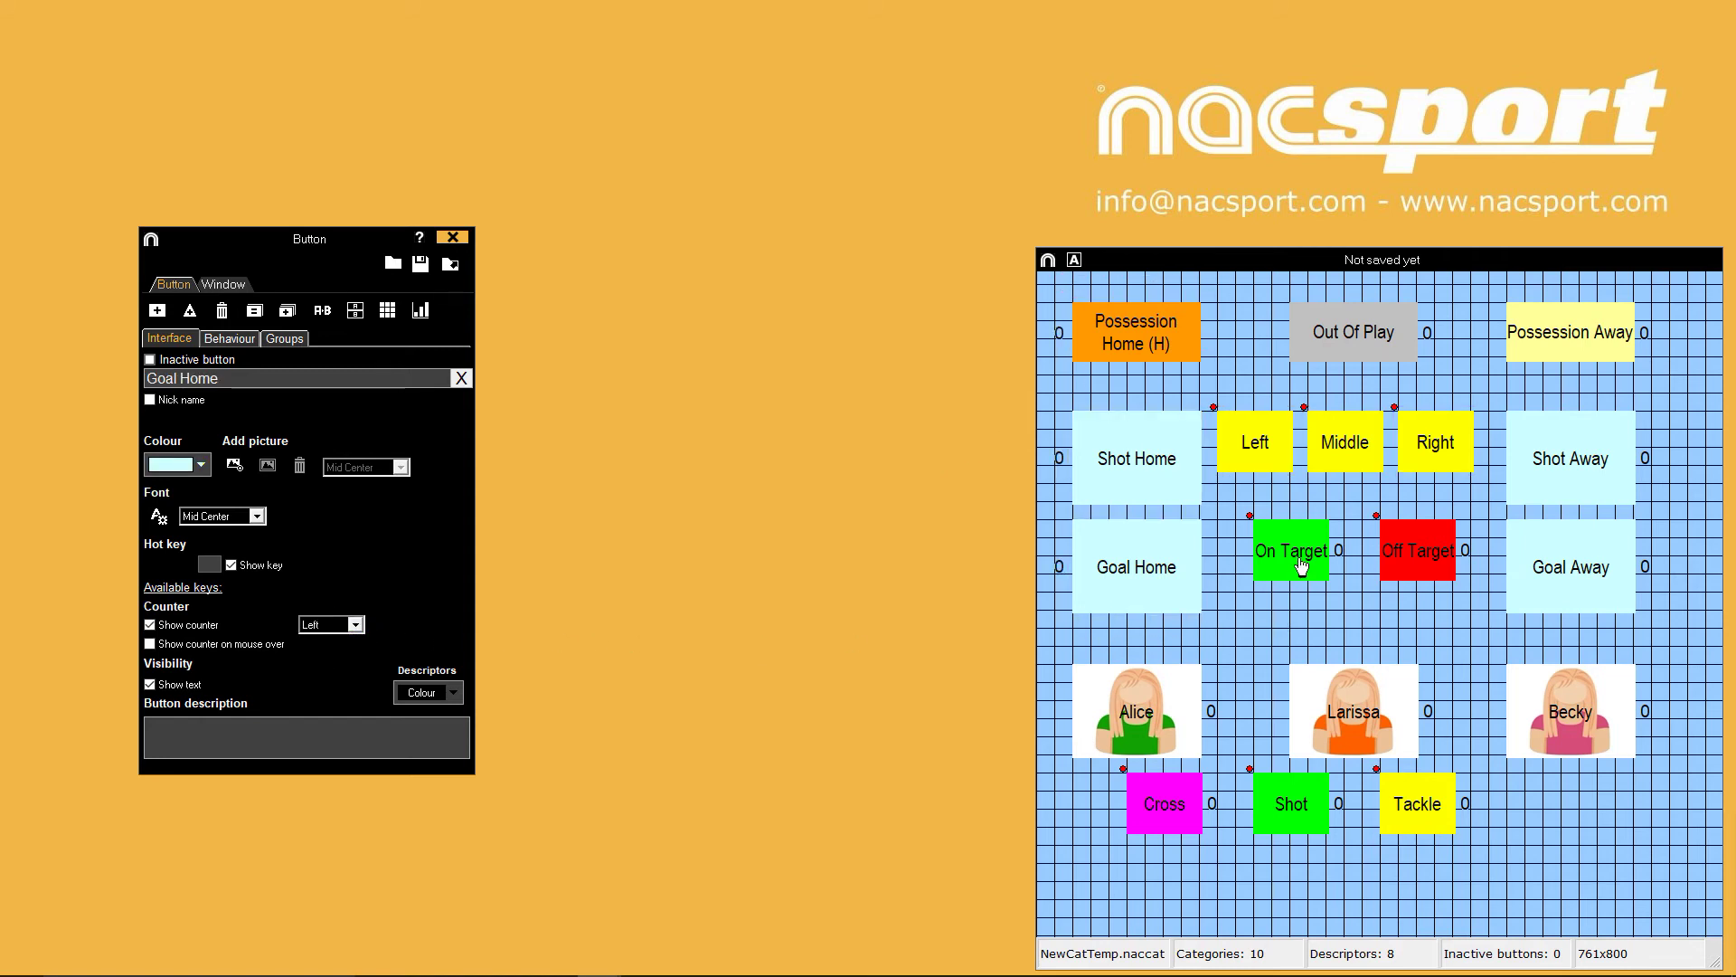
Make the On Target and Off Target counters show only on mouse over
left_click_drag(1246, 500, 1447, 624)
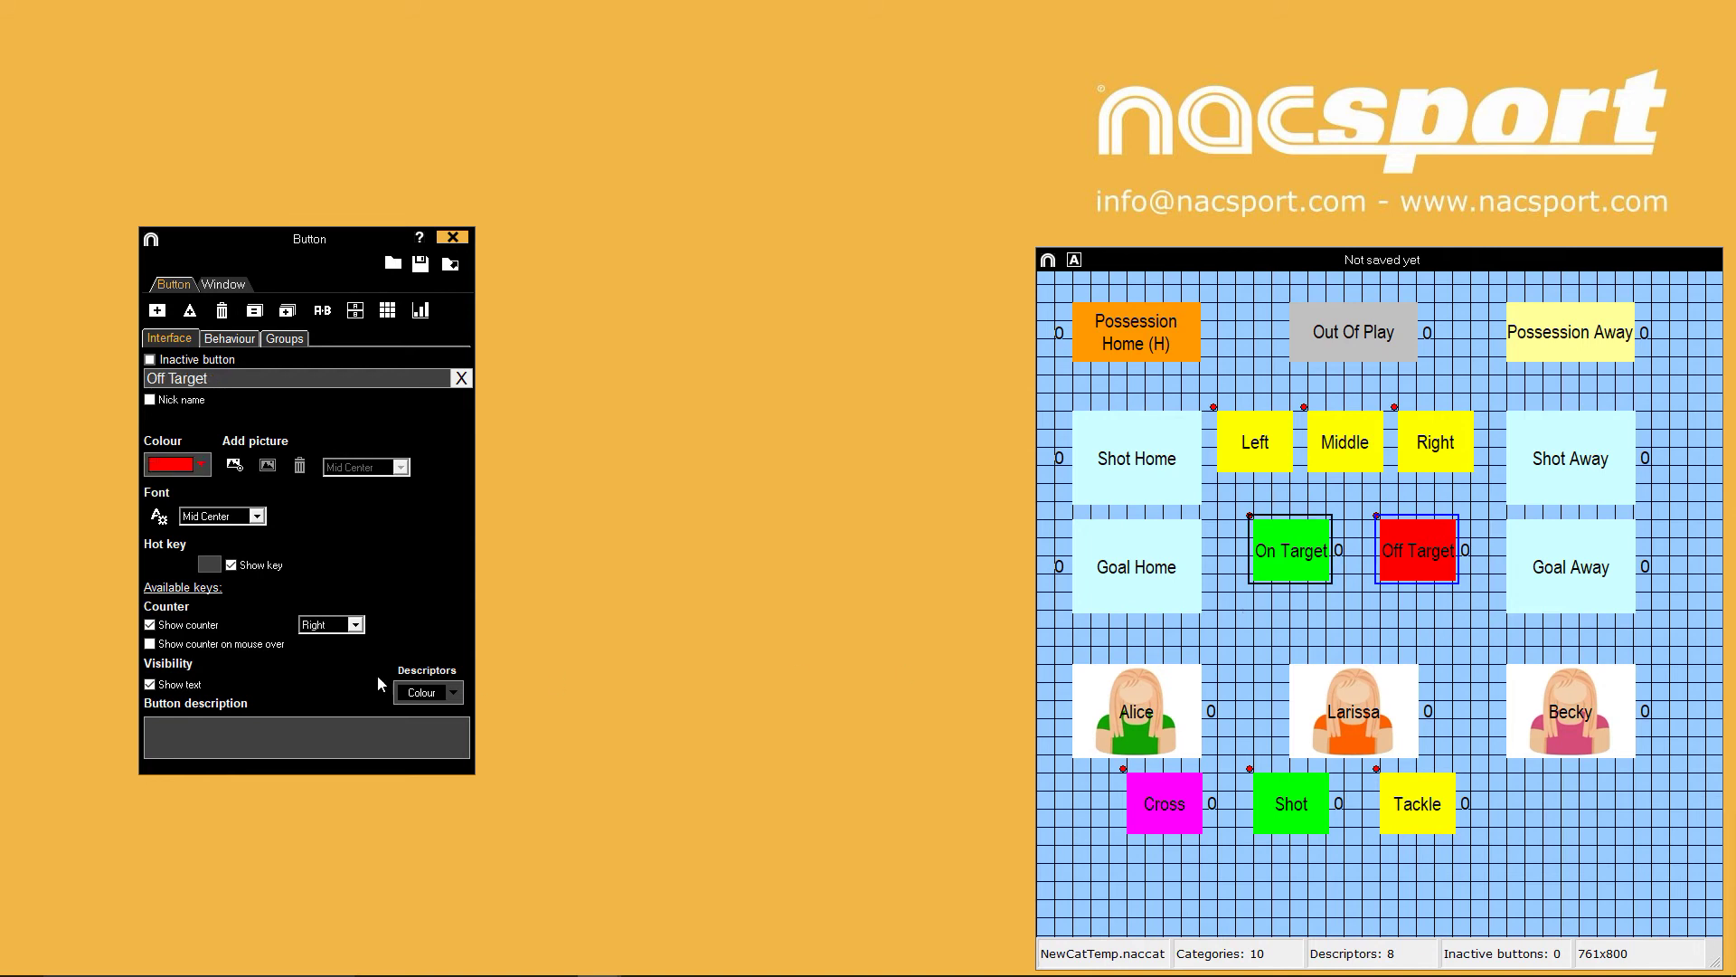
left_click(150, 644)
left_click(1274, 622)
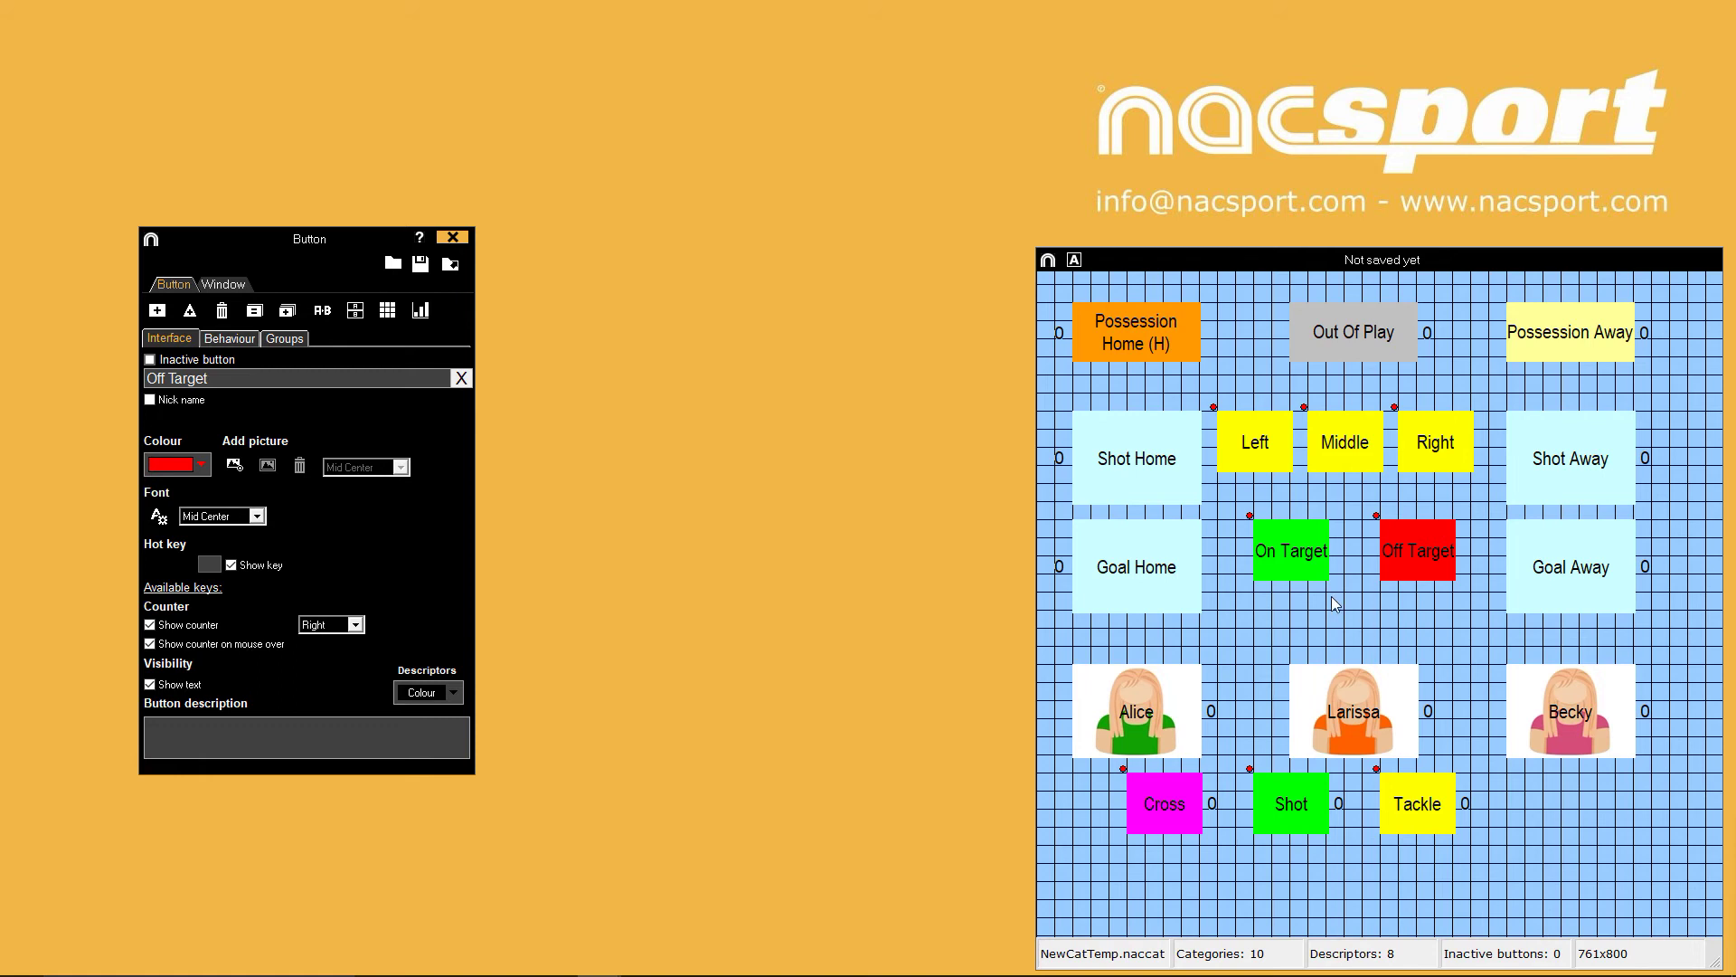
left_click(1311, 571)
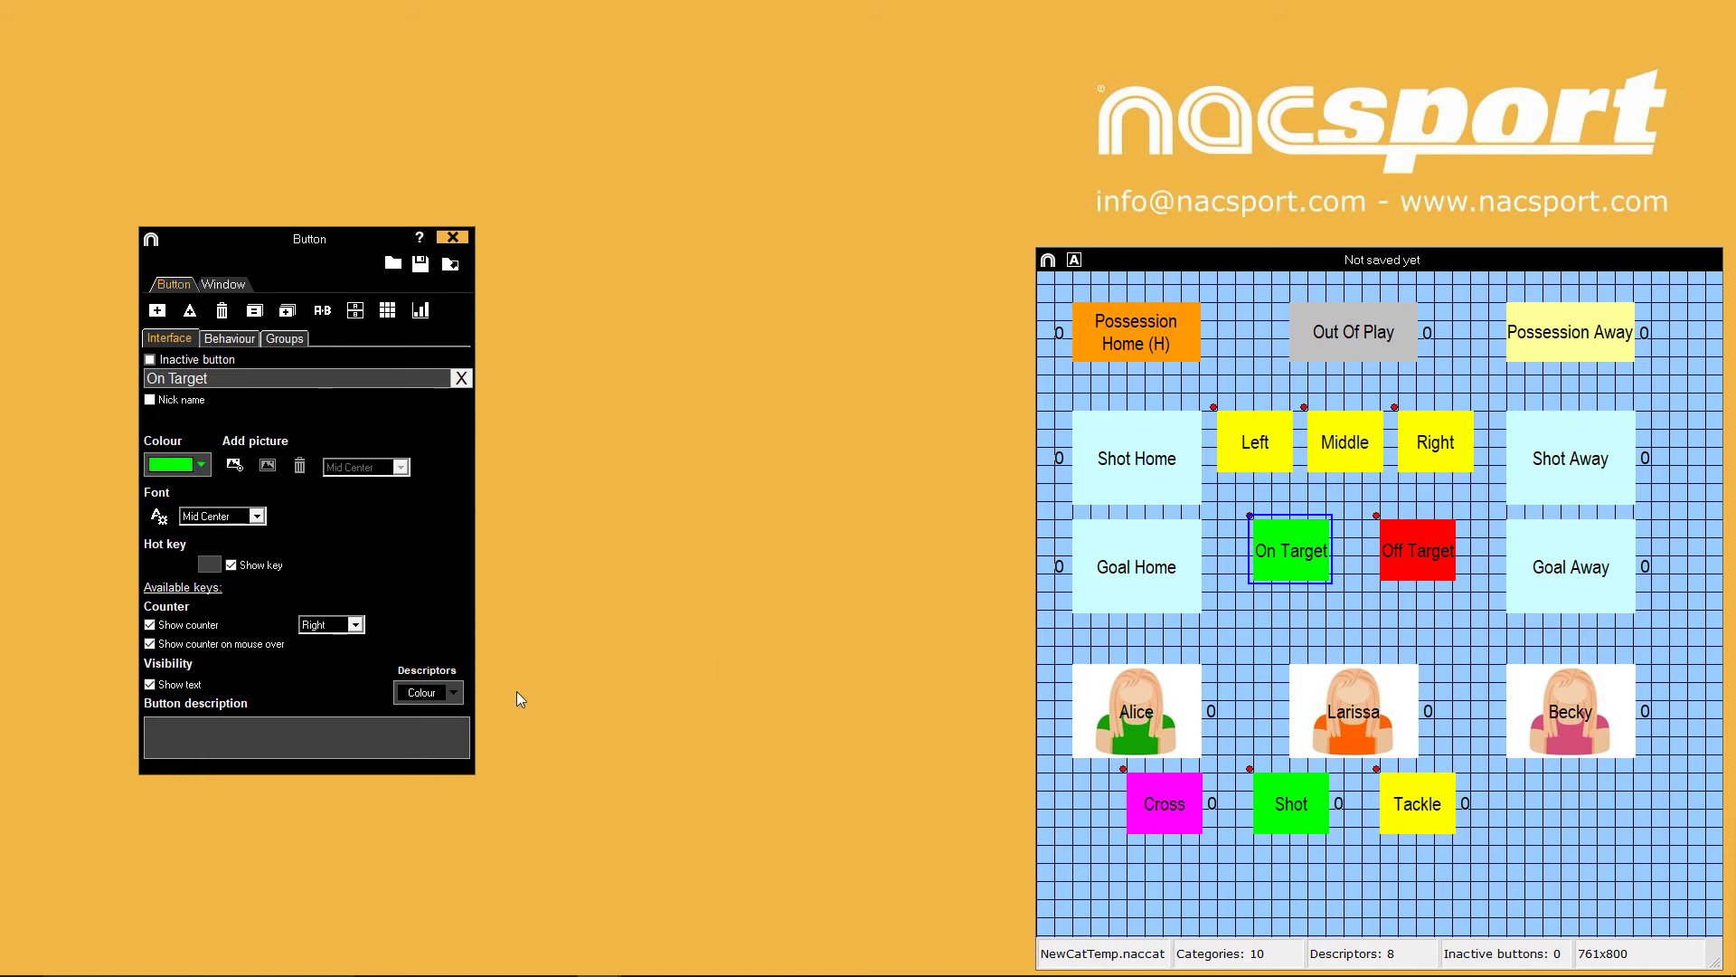
left_click(151, 685)
left_click(1429, 550)
left_click(150, 685)
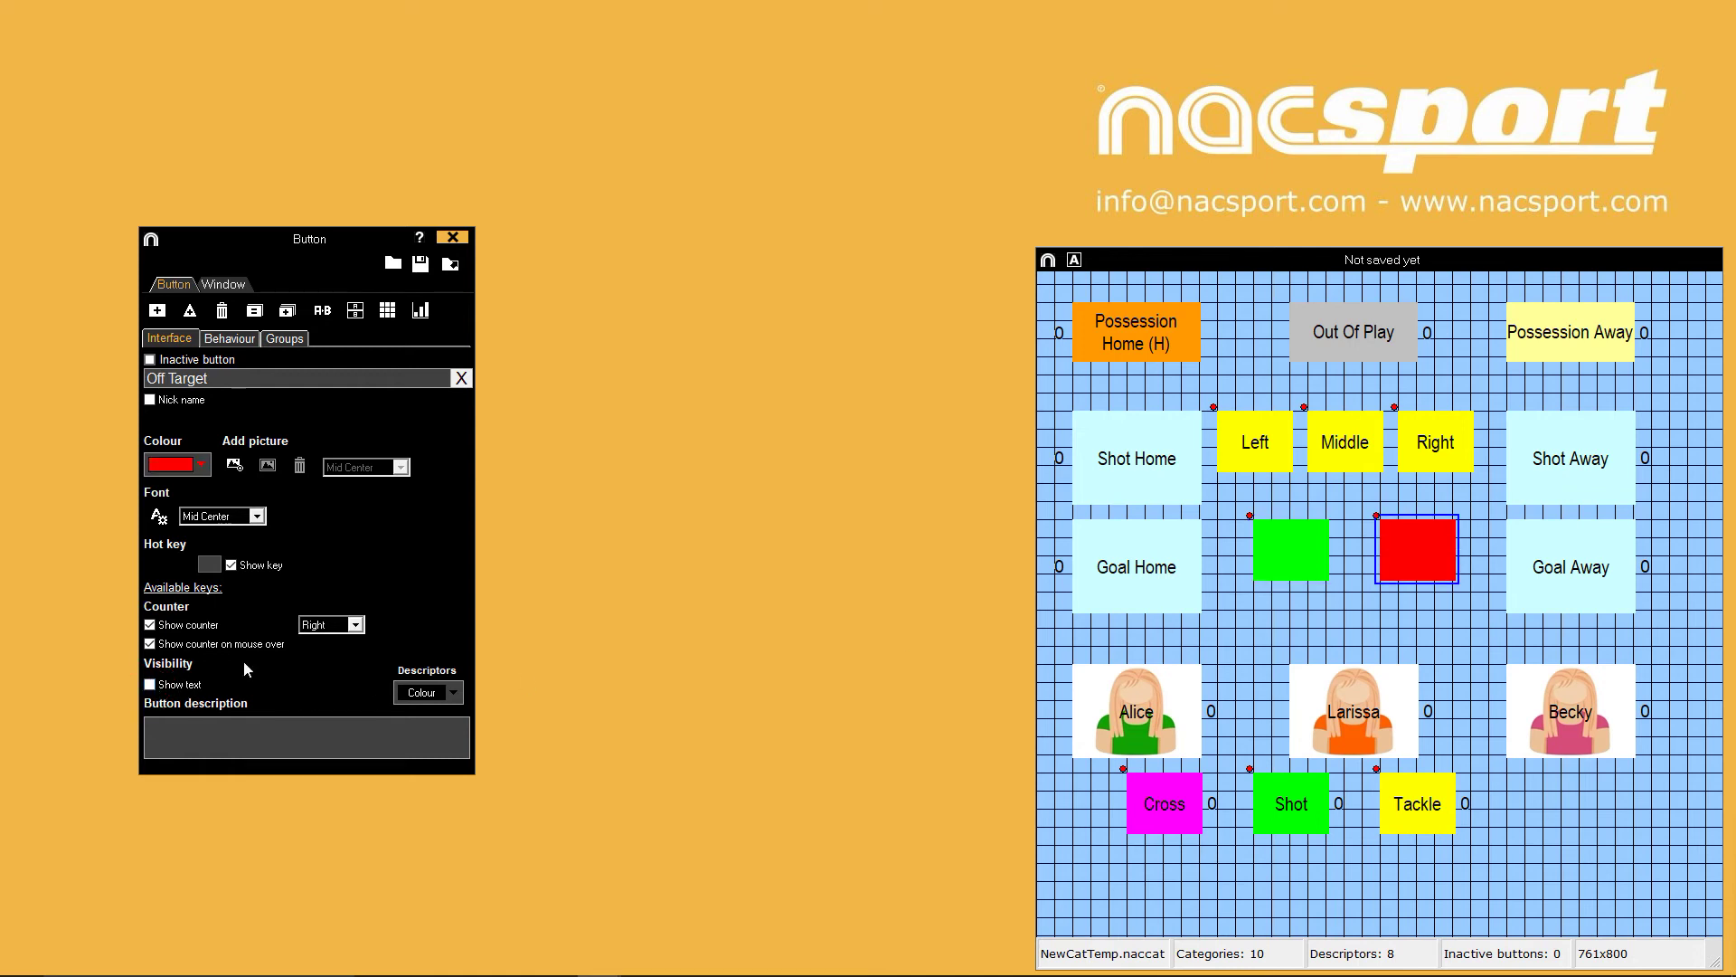
left_click(151, 684)
left_click(1321, 622)
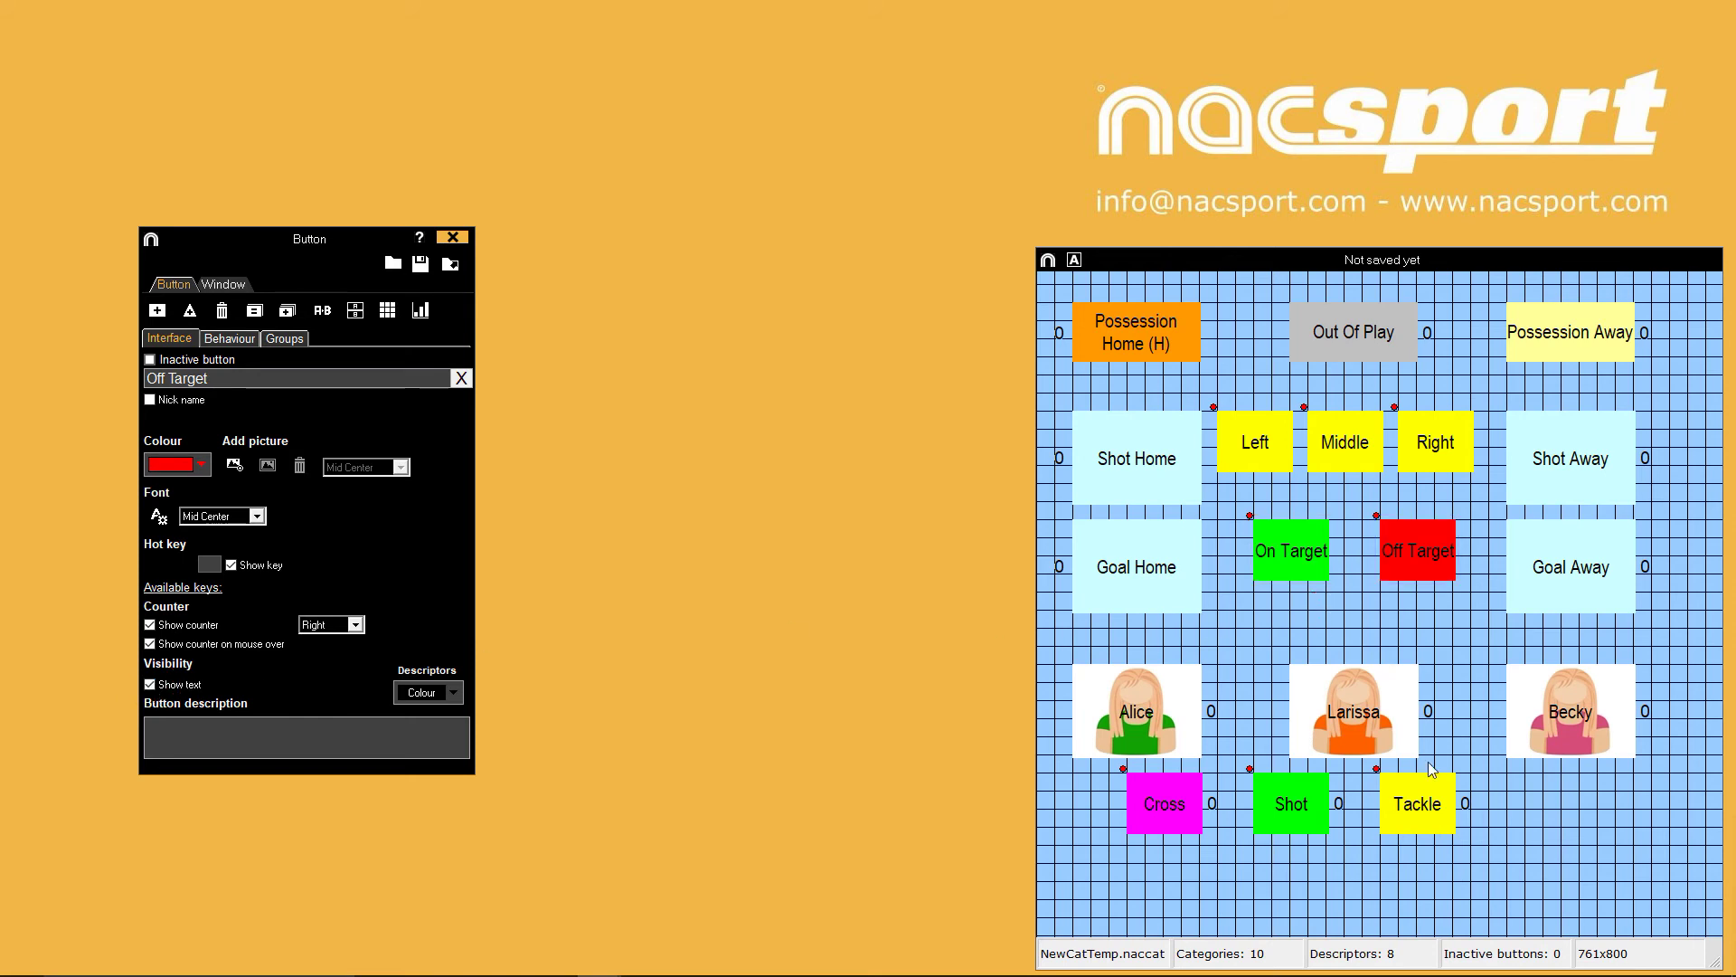
Copy the Tackle button and paste the copy right beside it
right_click(1425, 806)
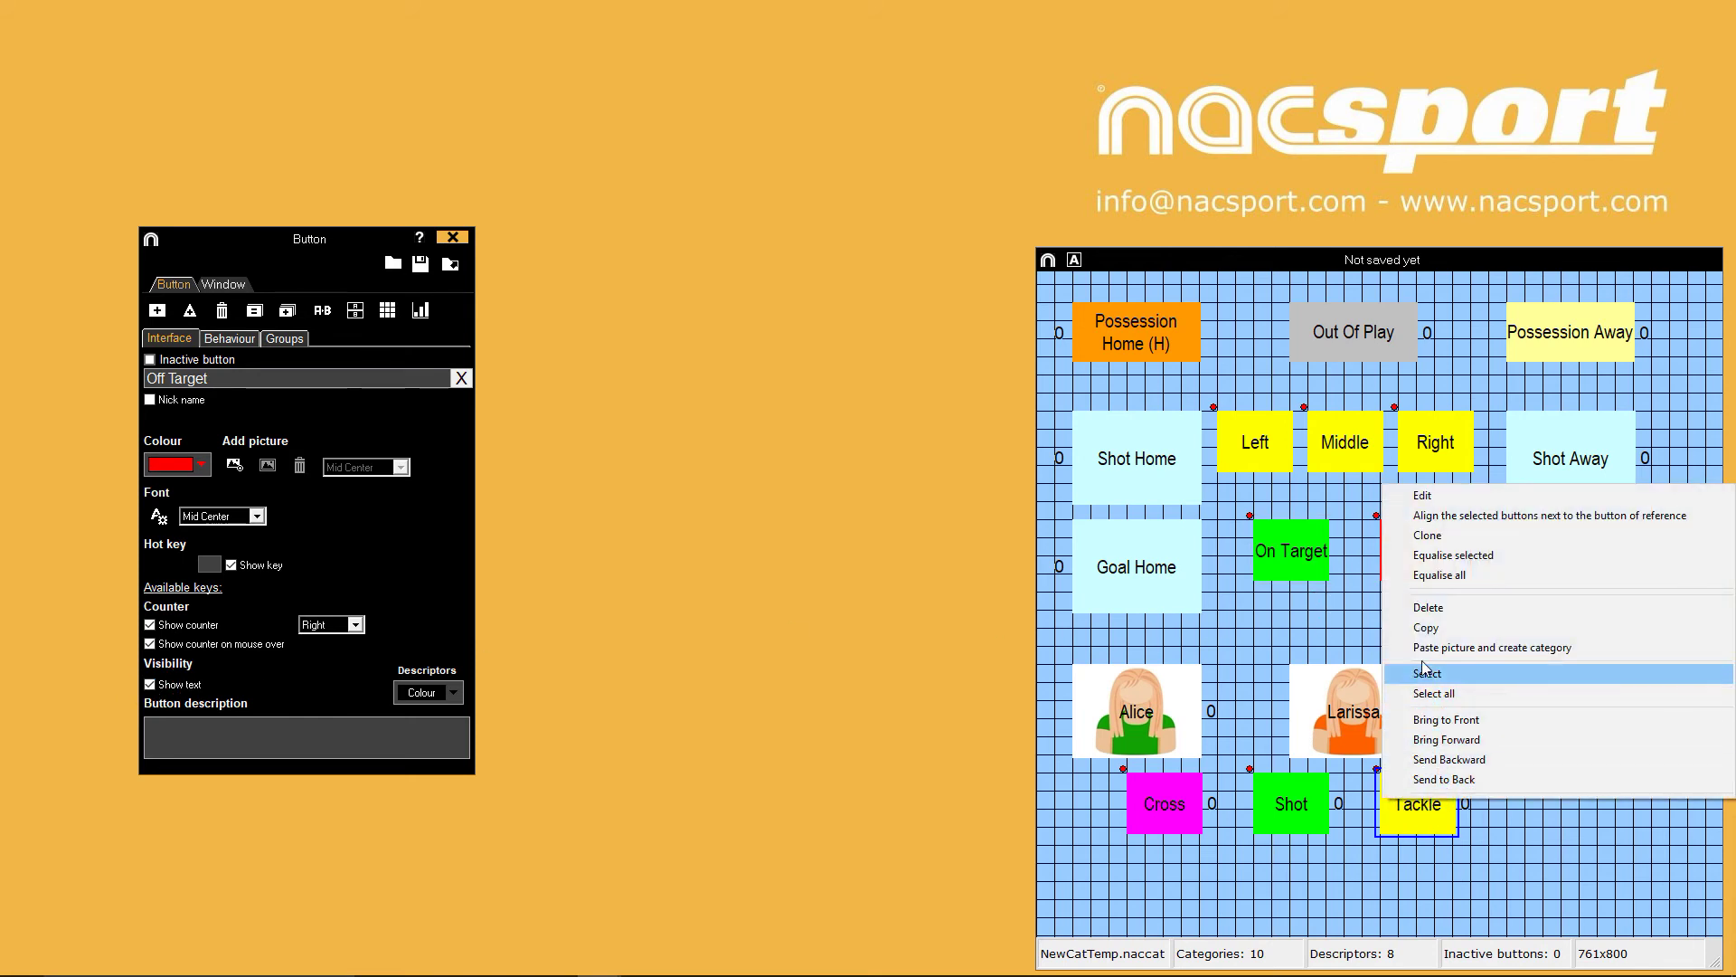
left_click(1429, 628)
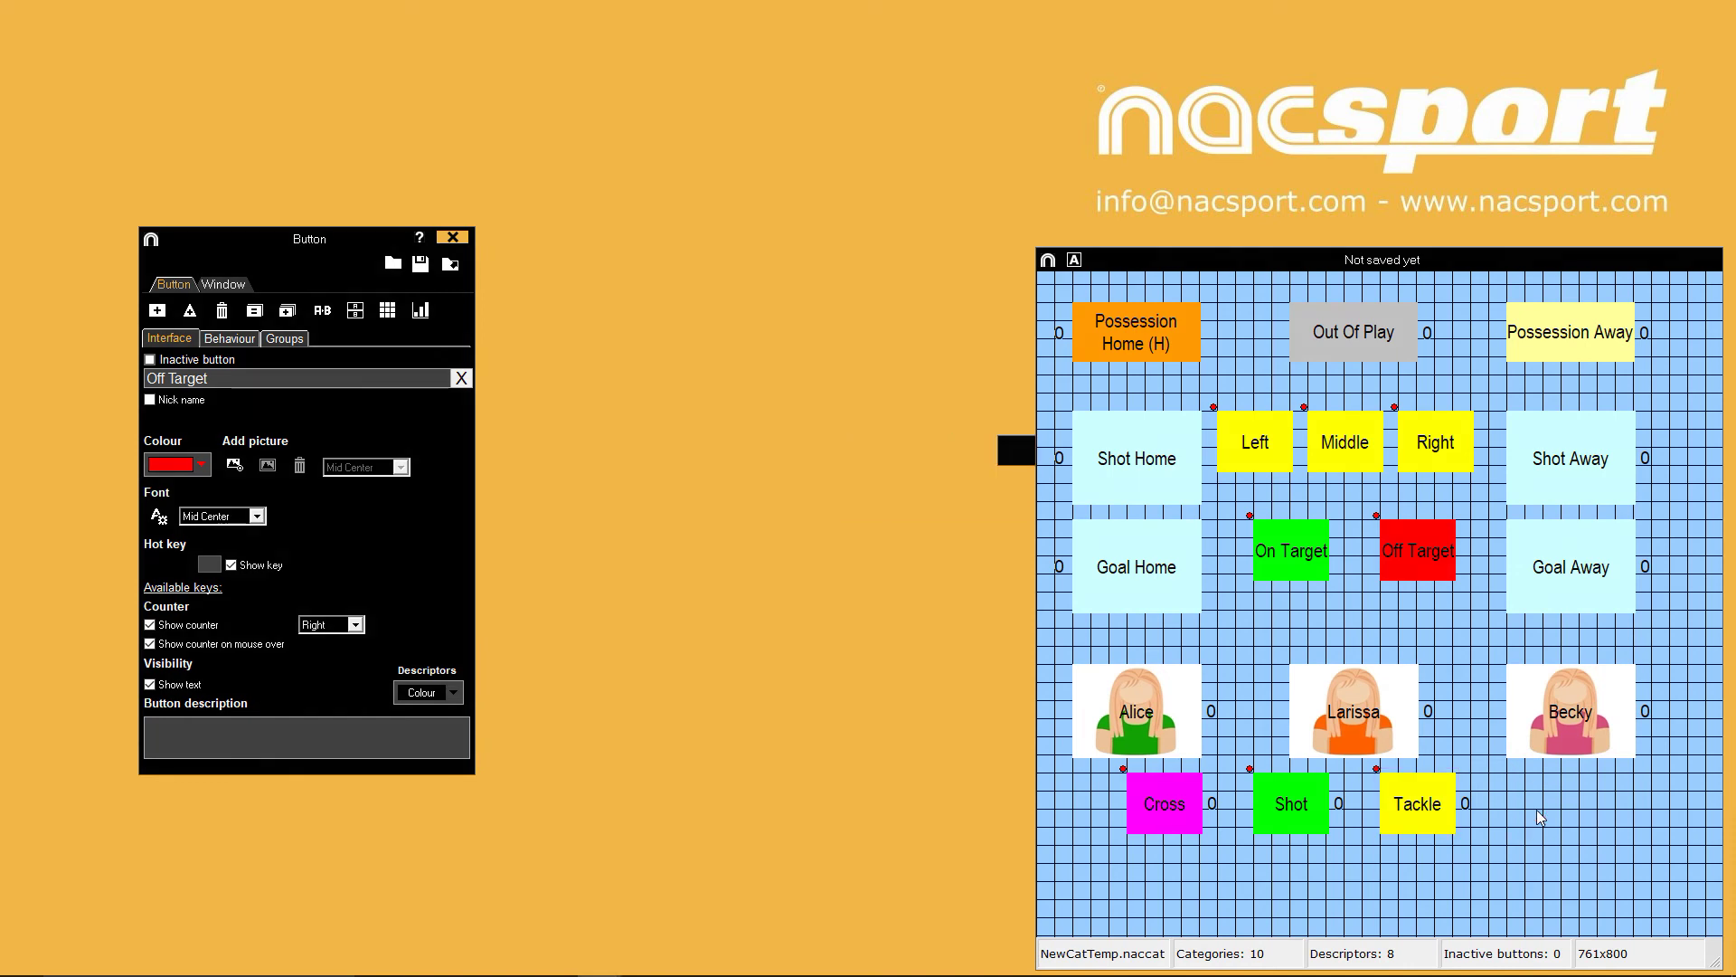
right_click(1537, 810)
left_click(1510, 657)
left_click_drag(1565, 843, 1535, 805)
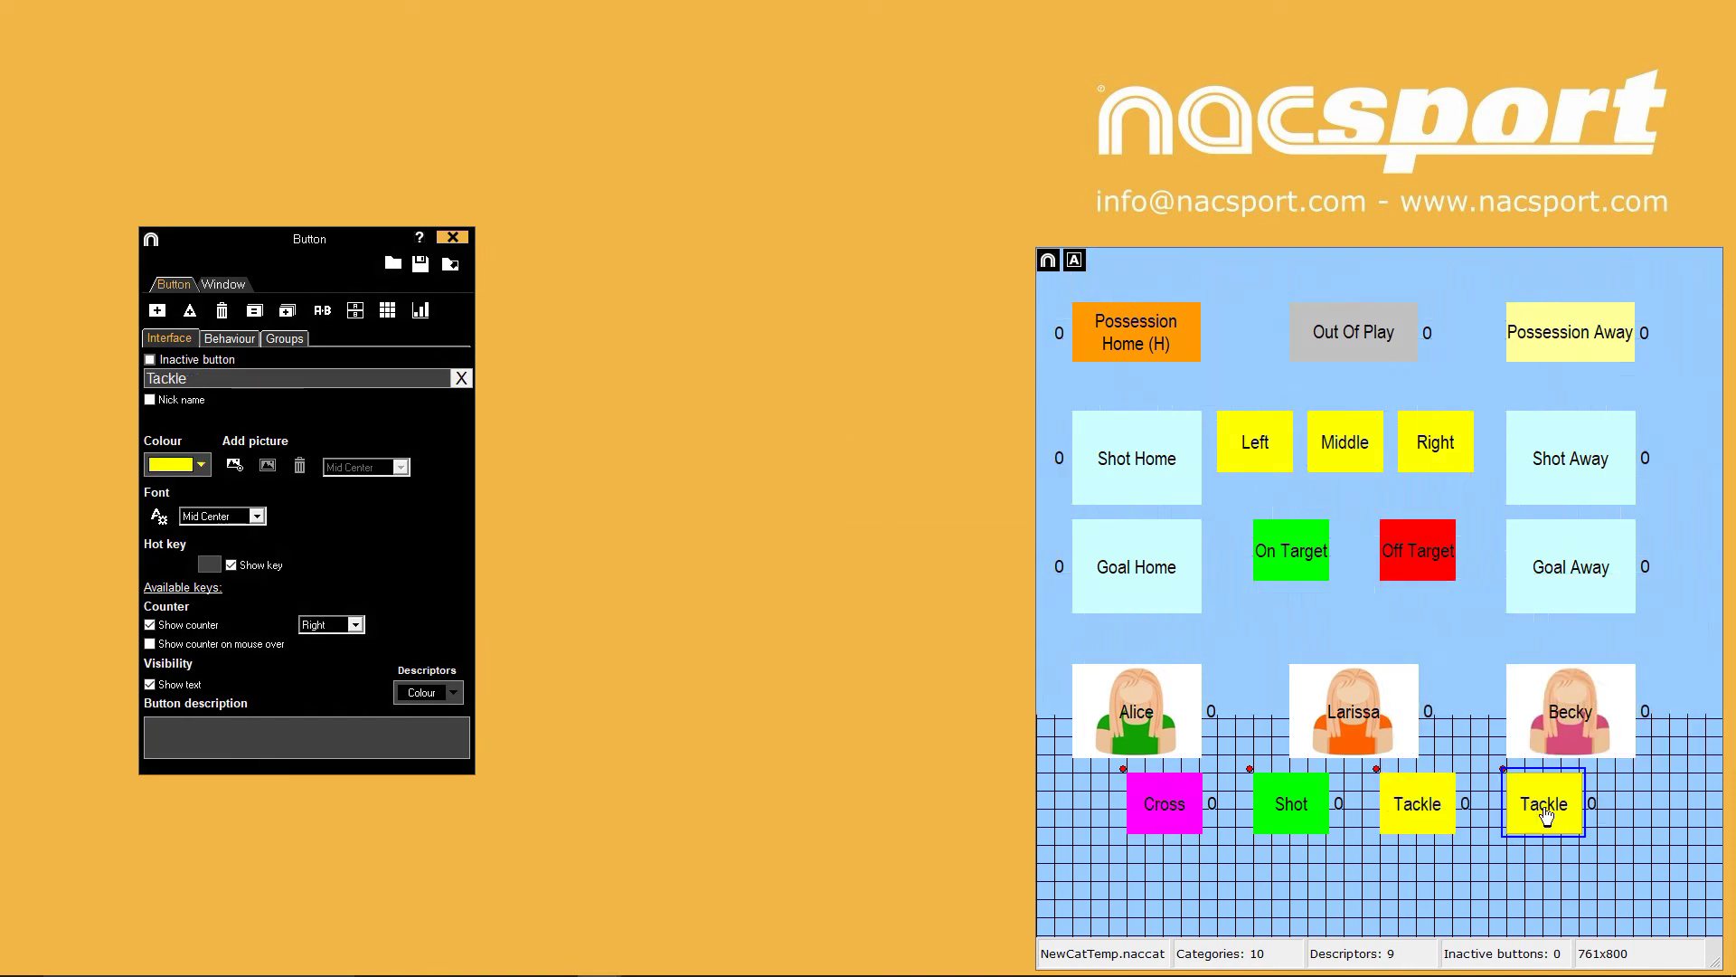
Rename the copied button to 'Foul' and colour it red
double_click(299, 378)
type("Foul")
left_click(200, 464)
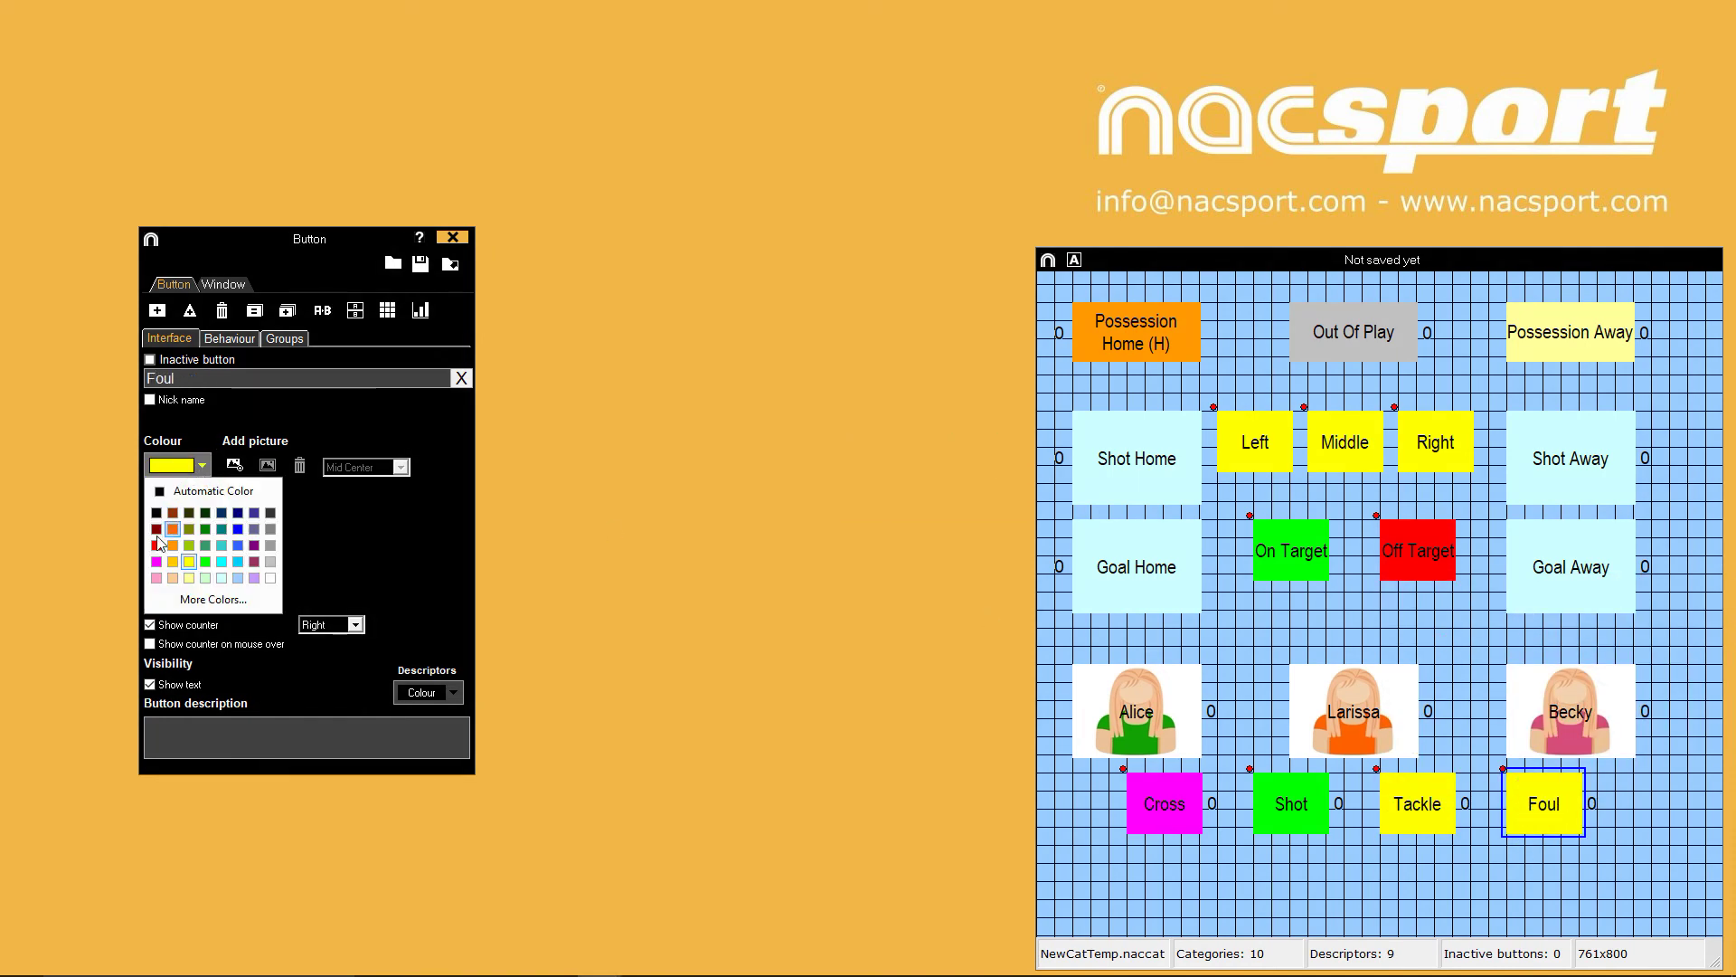
left_click(169, 537)
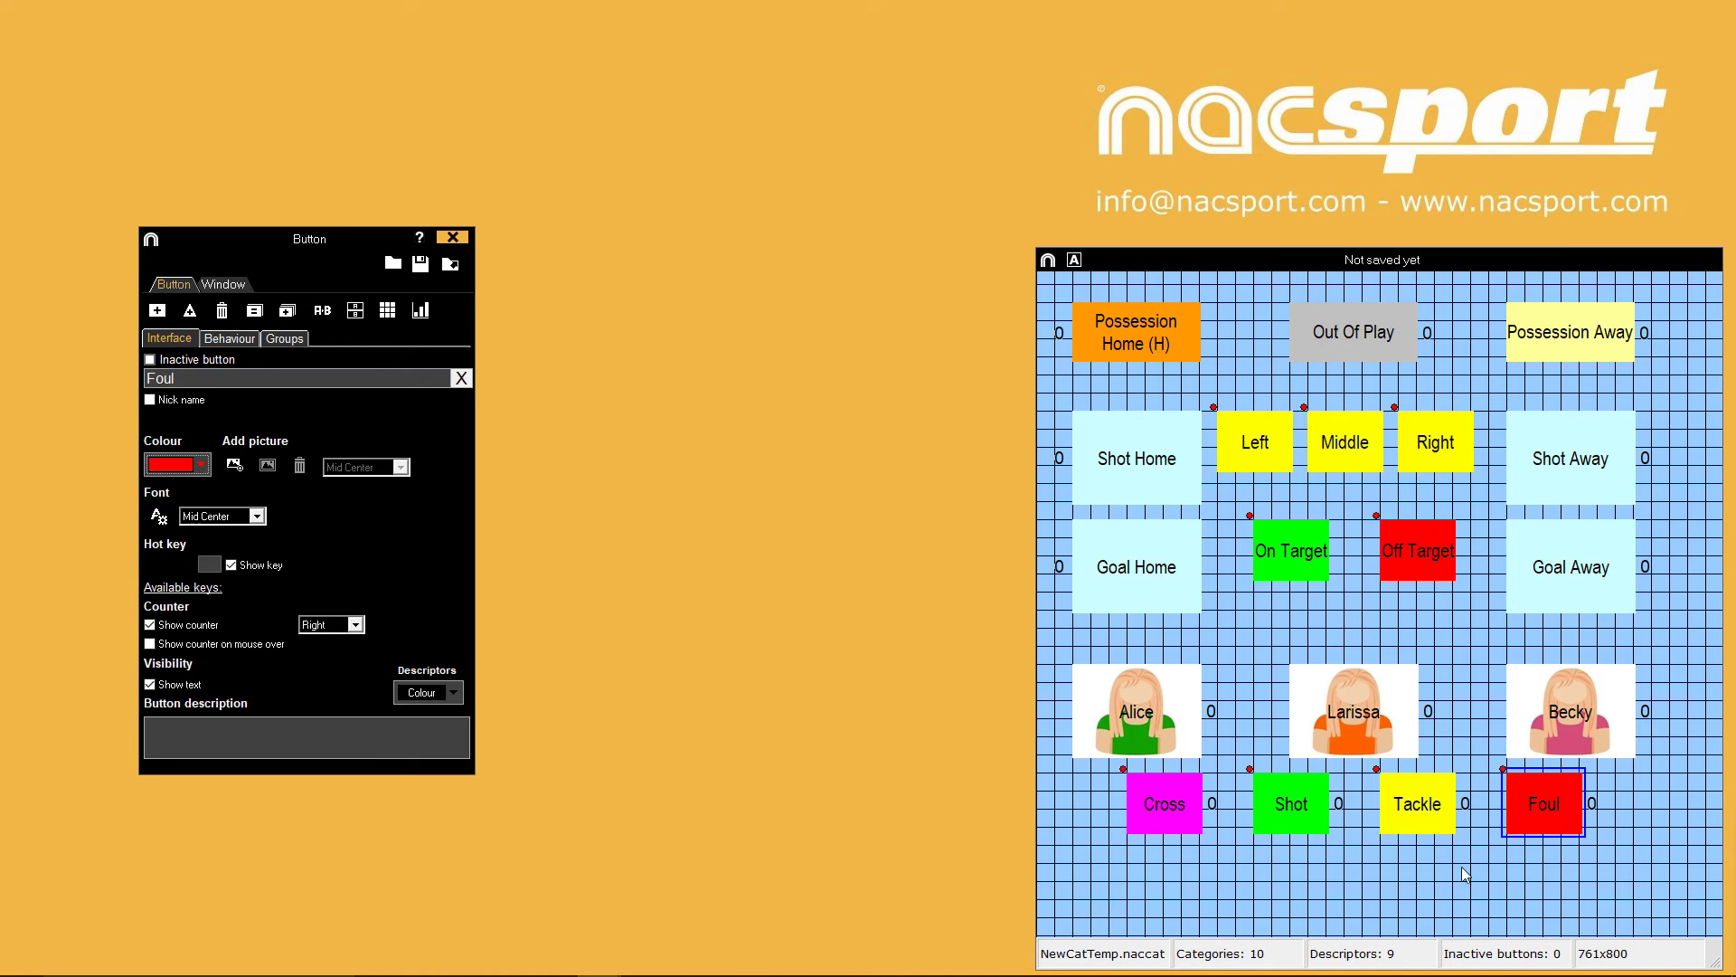
right_click(1533, 825)
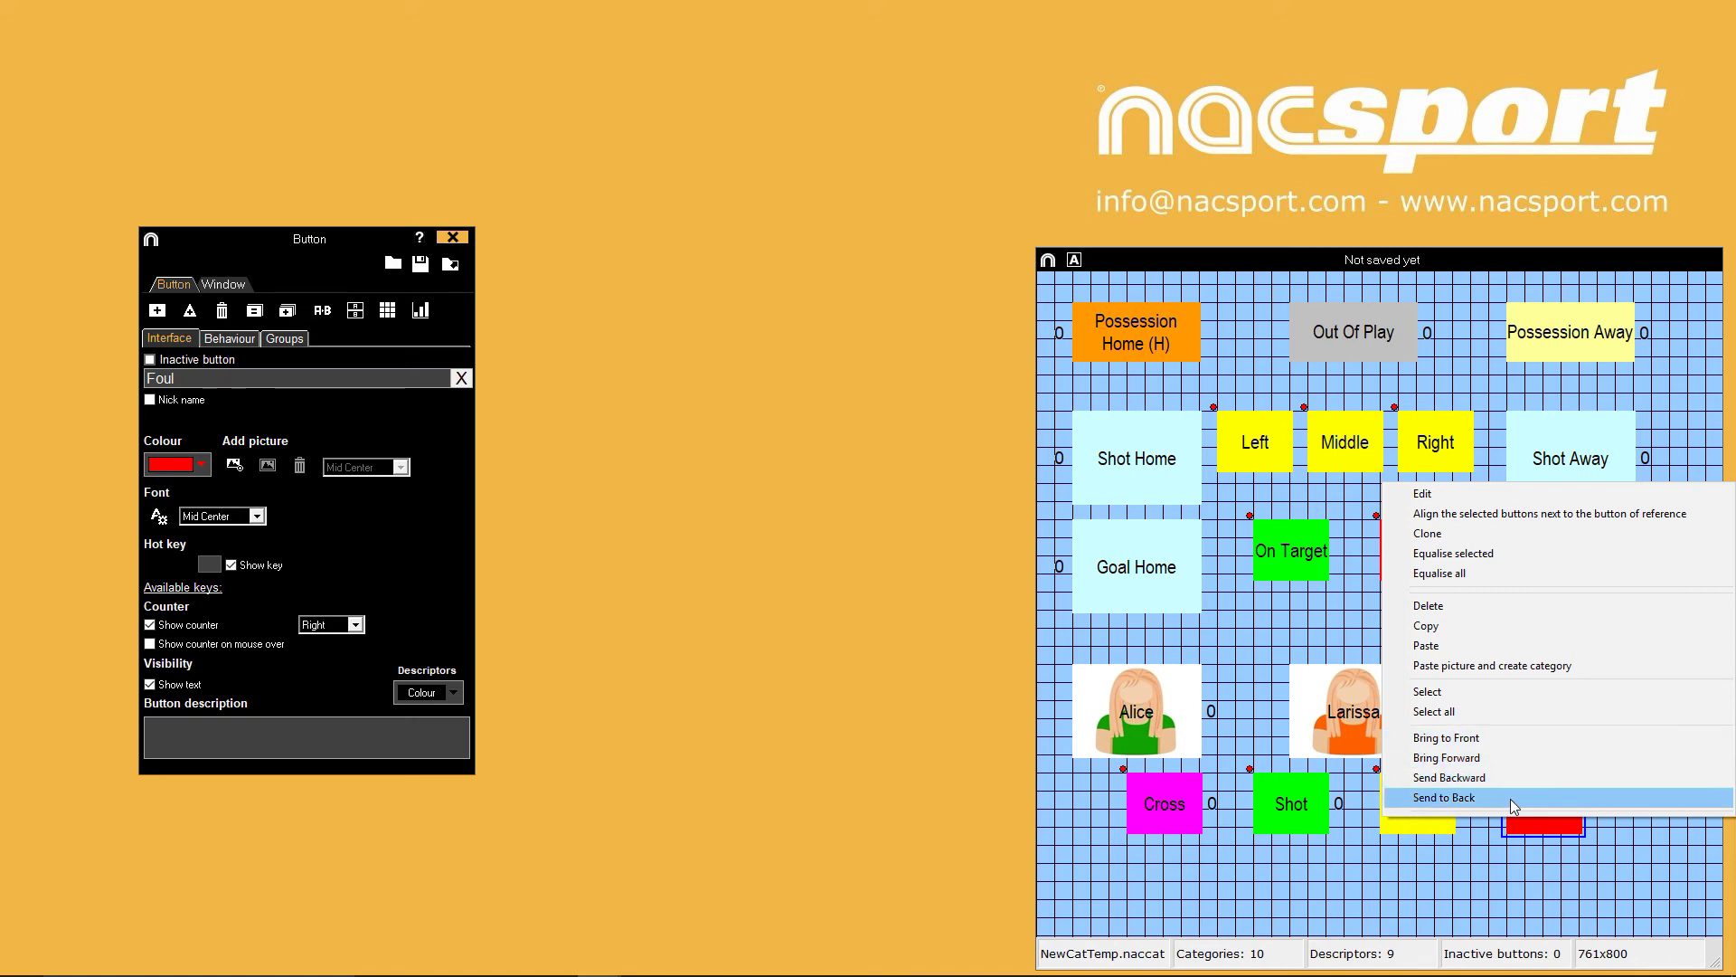
left_click(1501, 874)
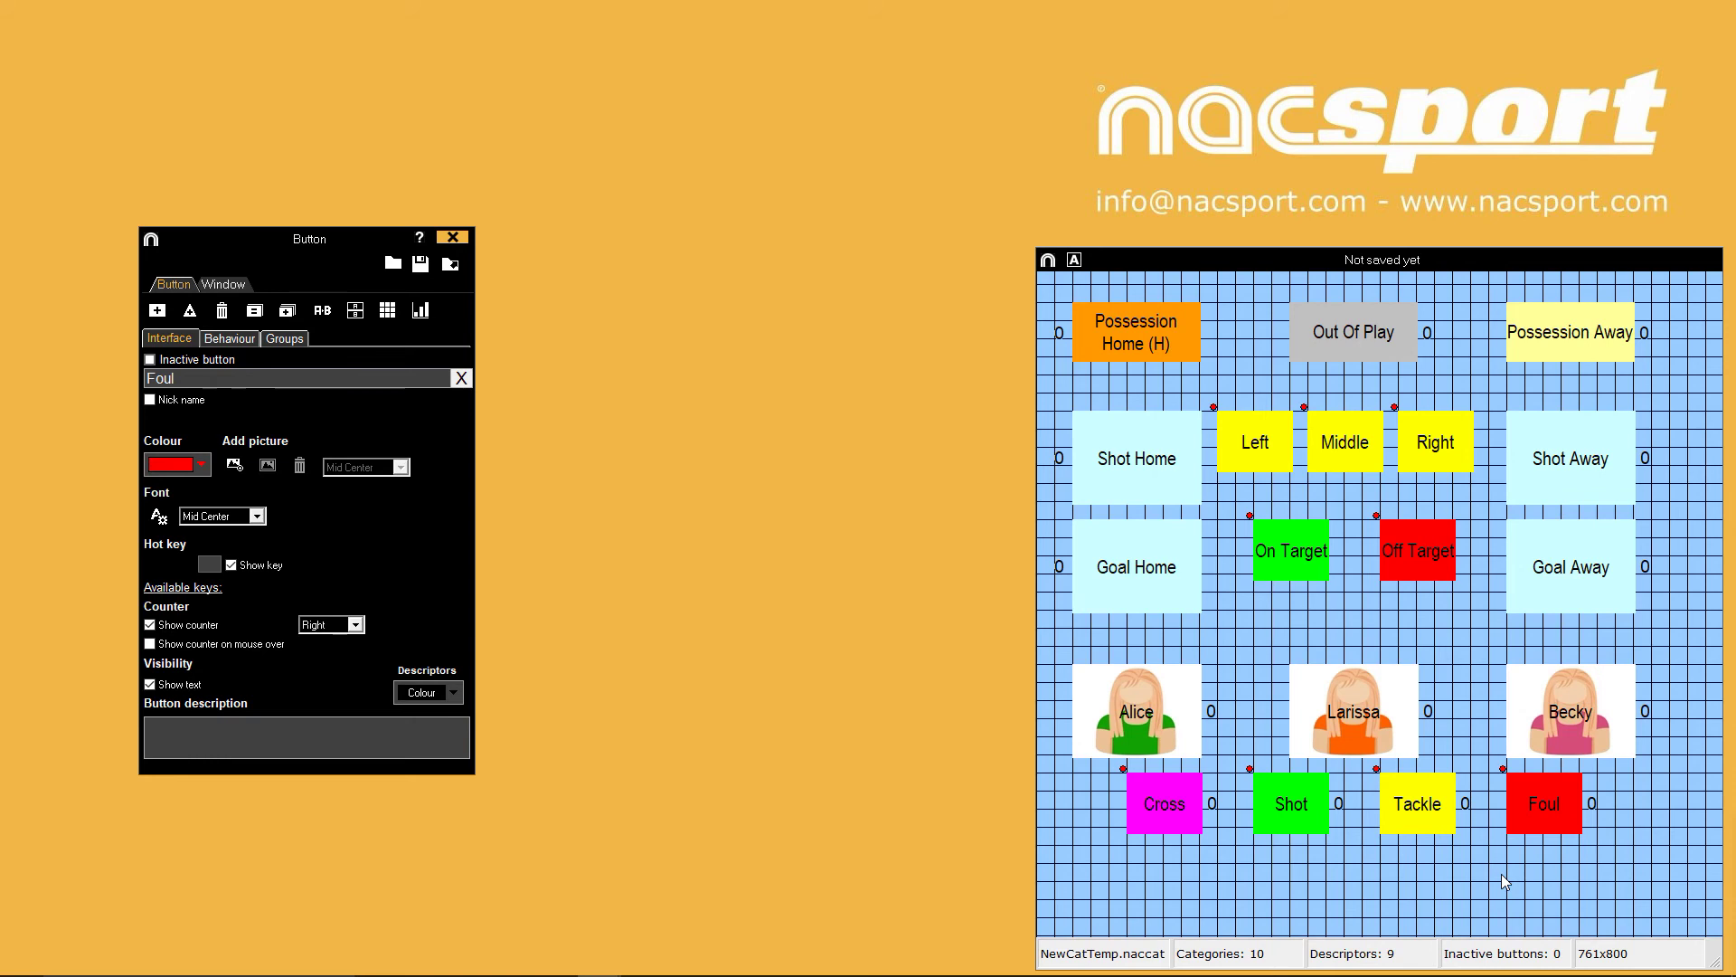
Clone the Alice player button with the clone count set to 3
left_click(1130, 725)
right_click(1132, 724)
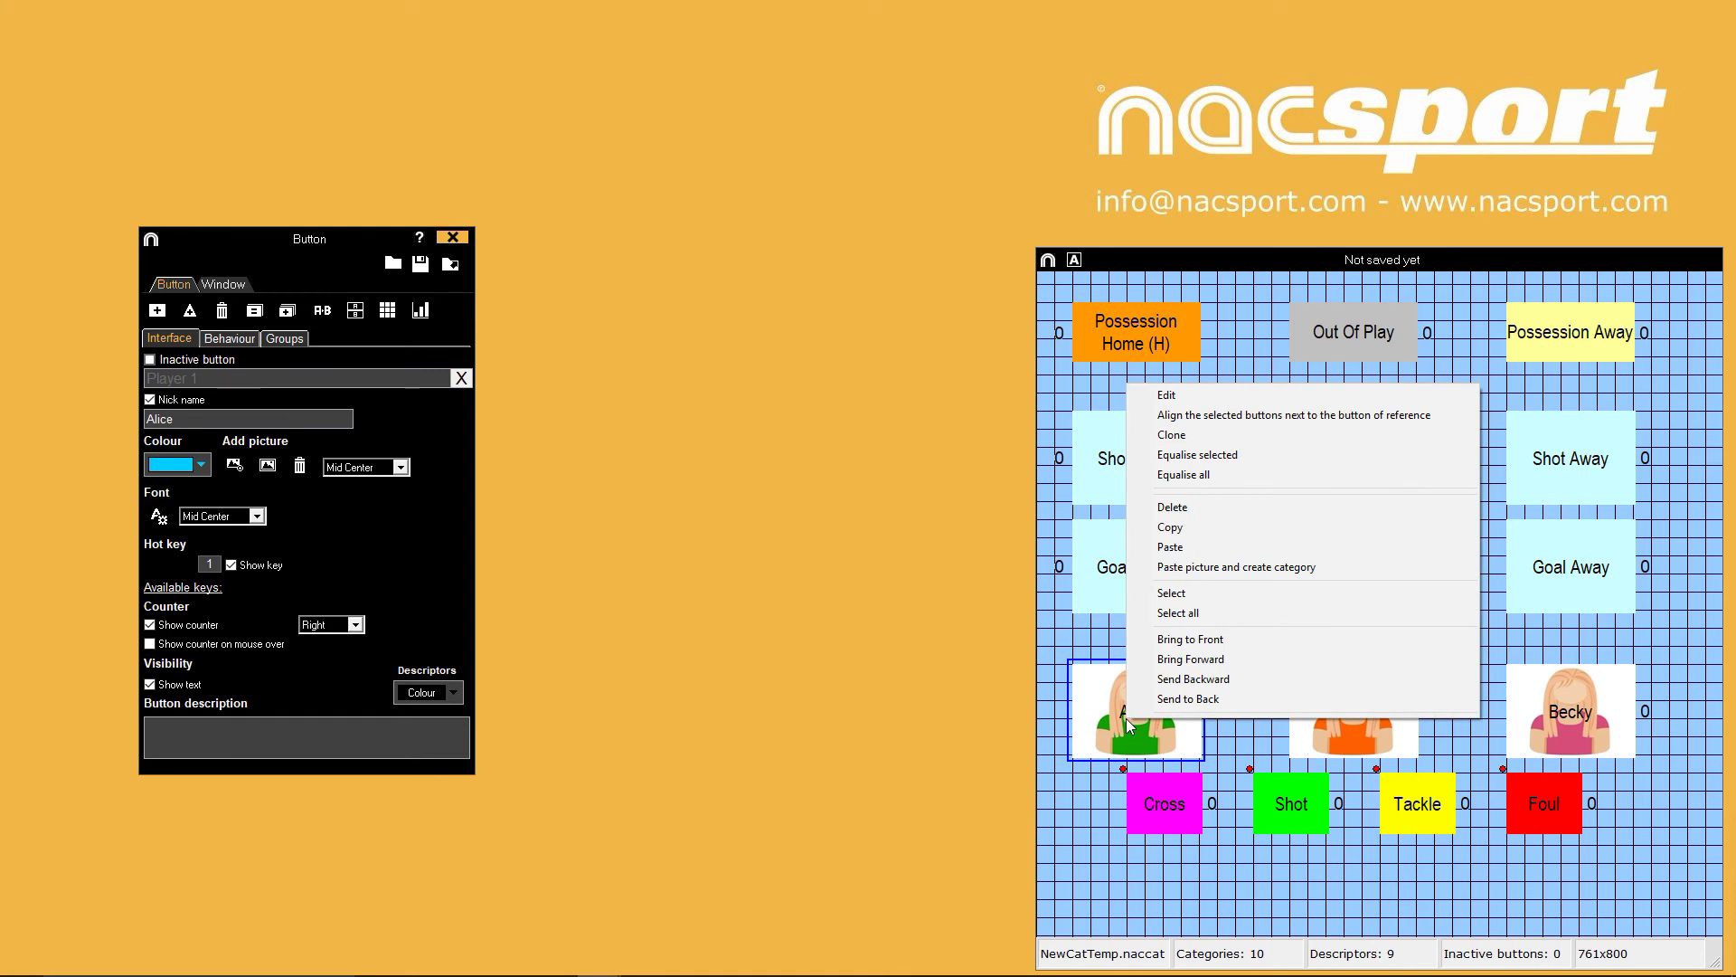
left_click(1172, 435)
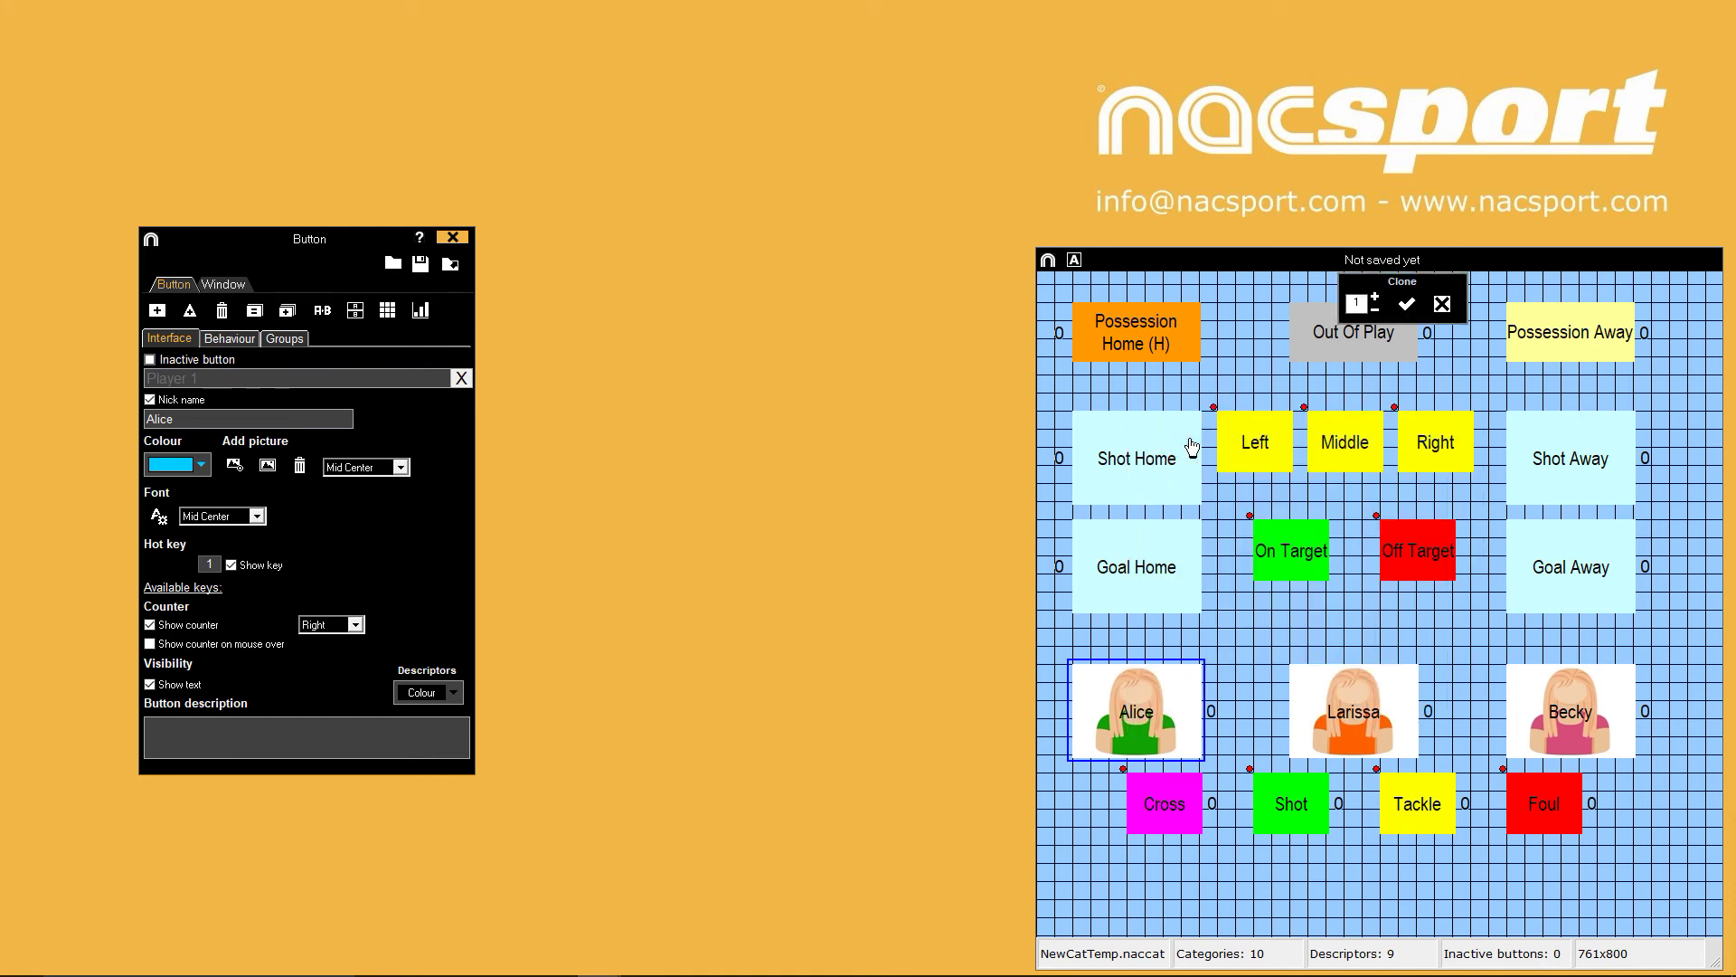
left_click(1374, 297)
left_click(1374, 297)
left_click(1407, 306)
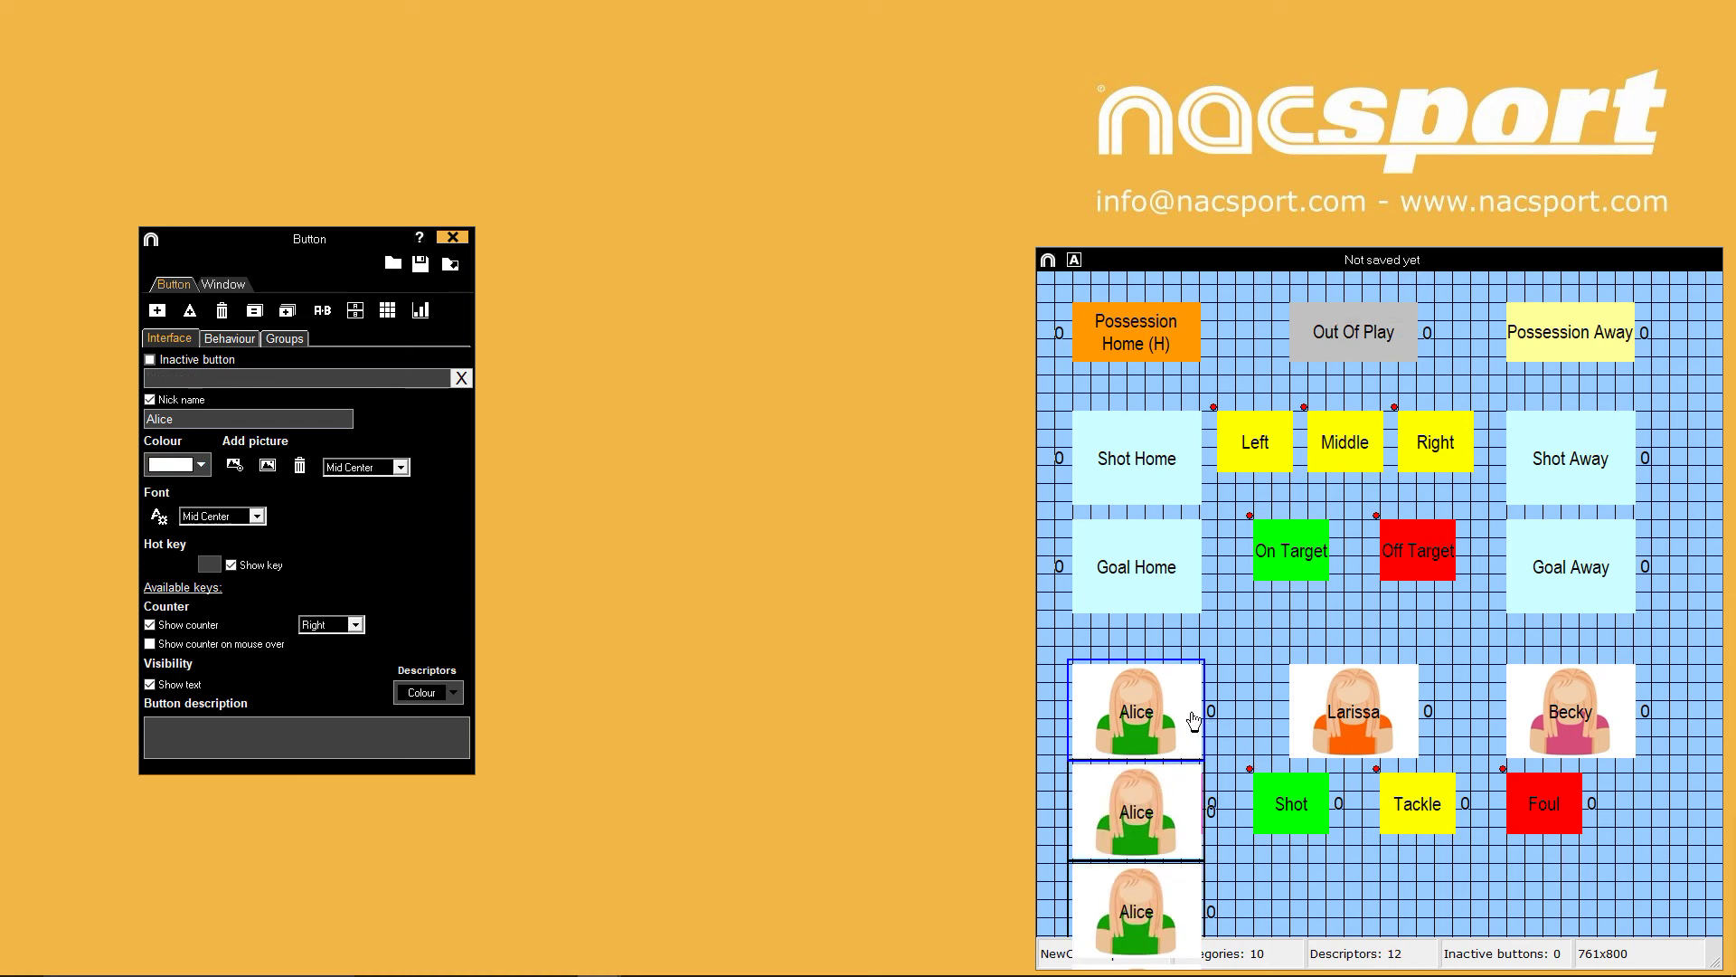
Drag the Alice clones toward the centre near Larissa
left_click(1184, 792)
mouse_move(1184, 850)
left_mouse_down()
mouse_move(1275, 796)
mouse_move(1321, 678)
left_mouse_up()
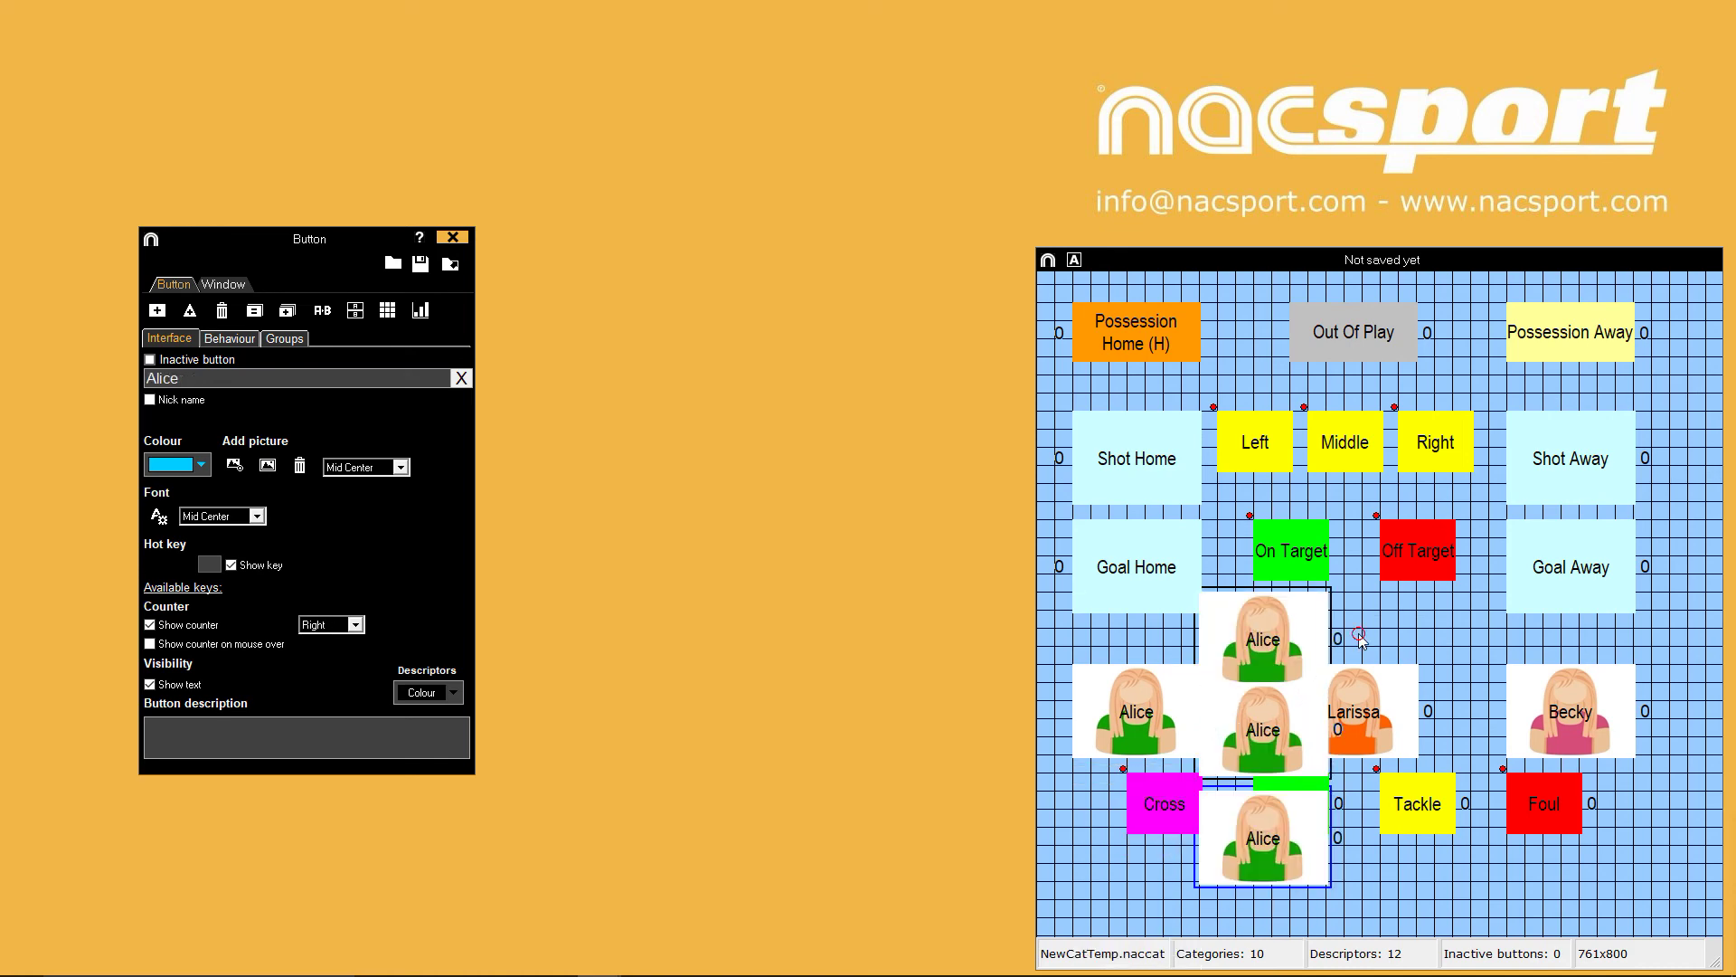
left_click_drag(1295, 864, 1421, 897)
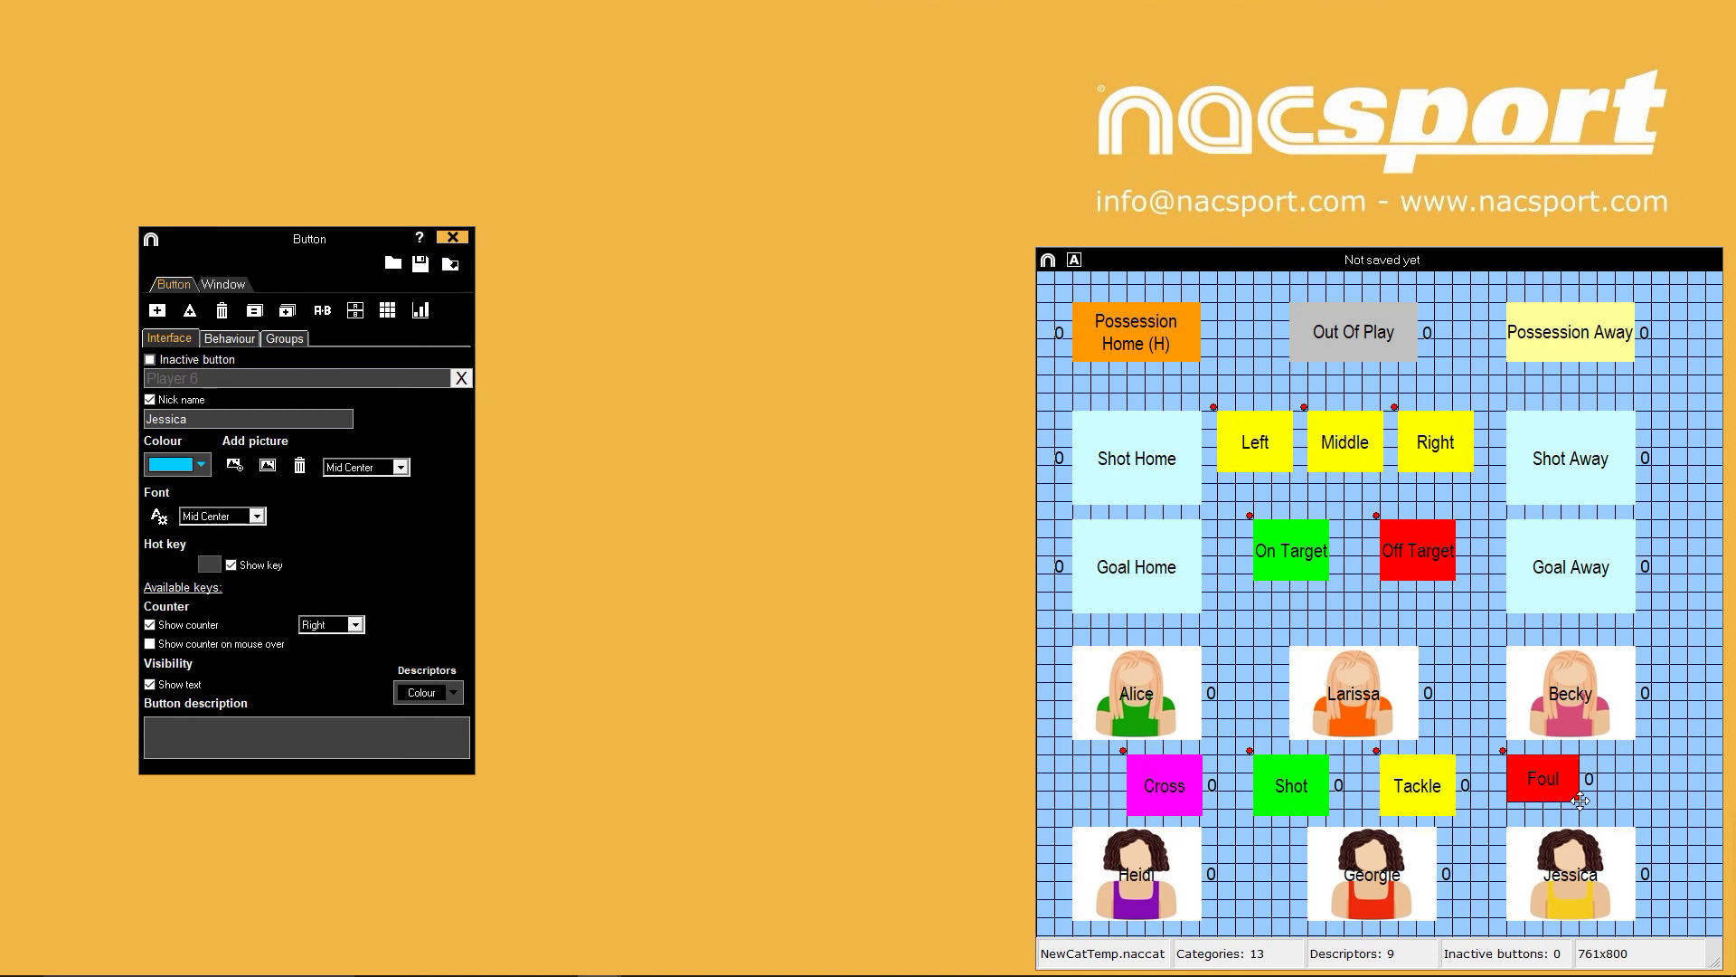
Shorten Foul, then equalise Cross, Shot and Tackle to Foul's size with Colour unticked
left_click_drag(1581, 800, 1582, 793)
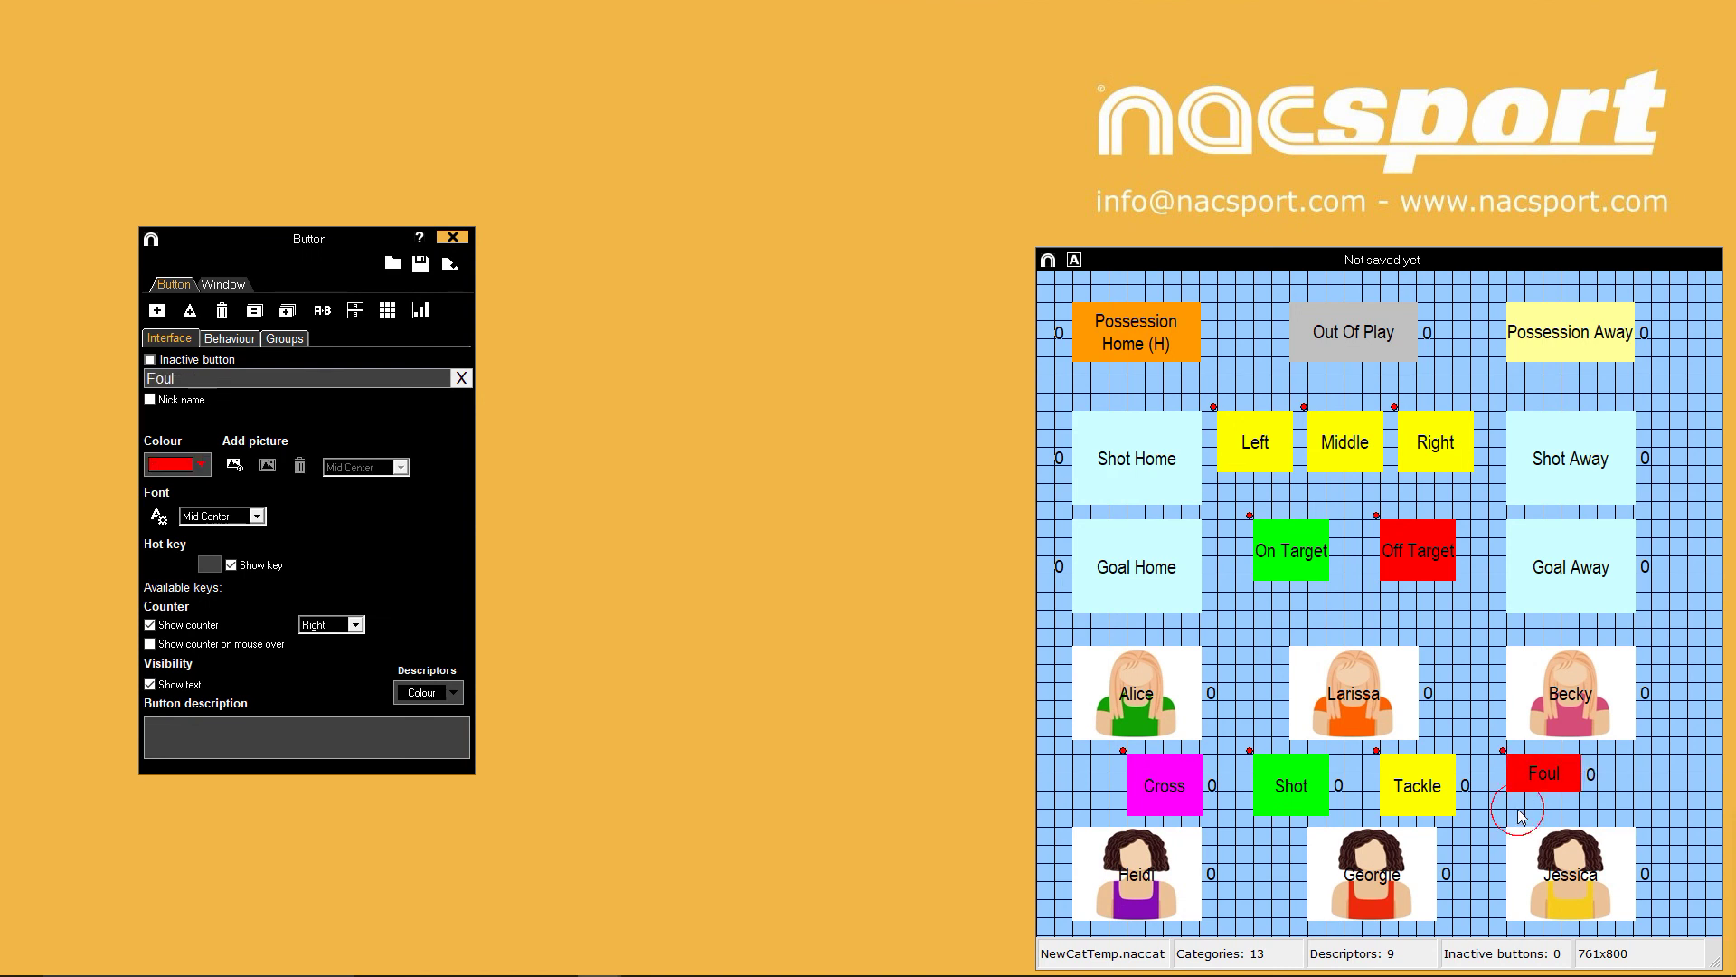
left_click(1178, 799)
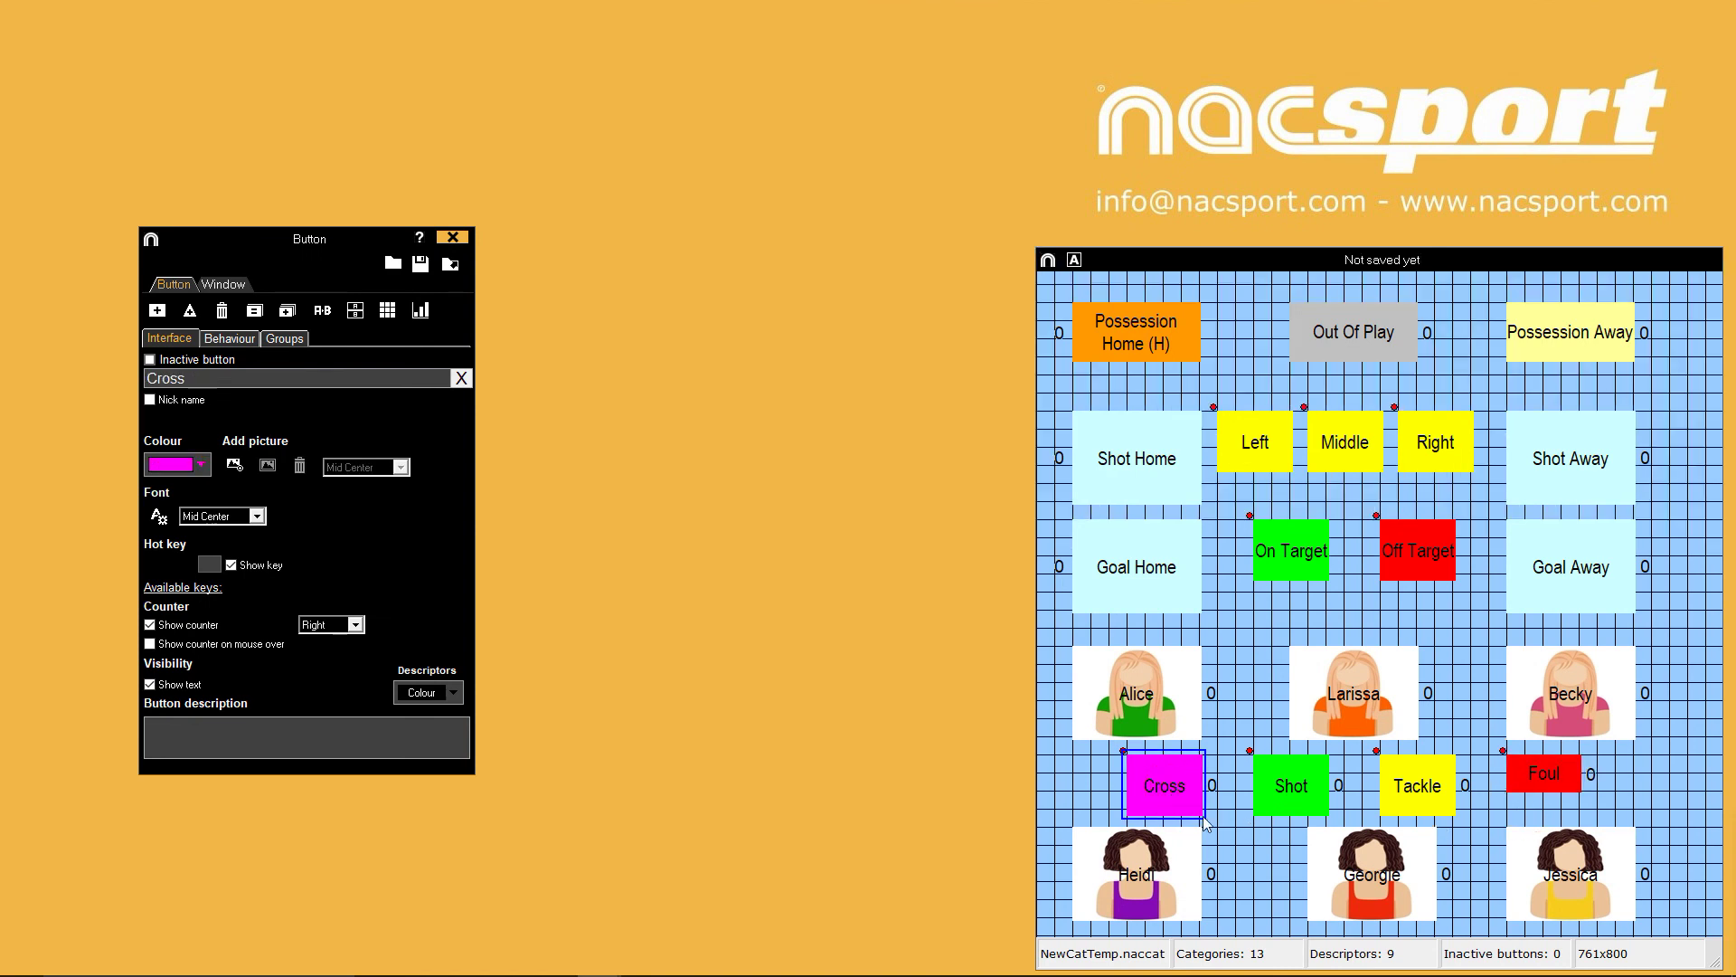
left_click(1303, 805)
left_click(1433, 804)
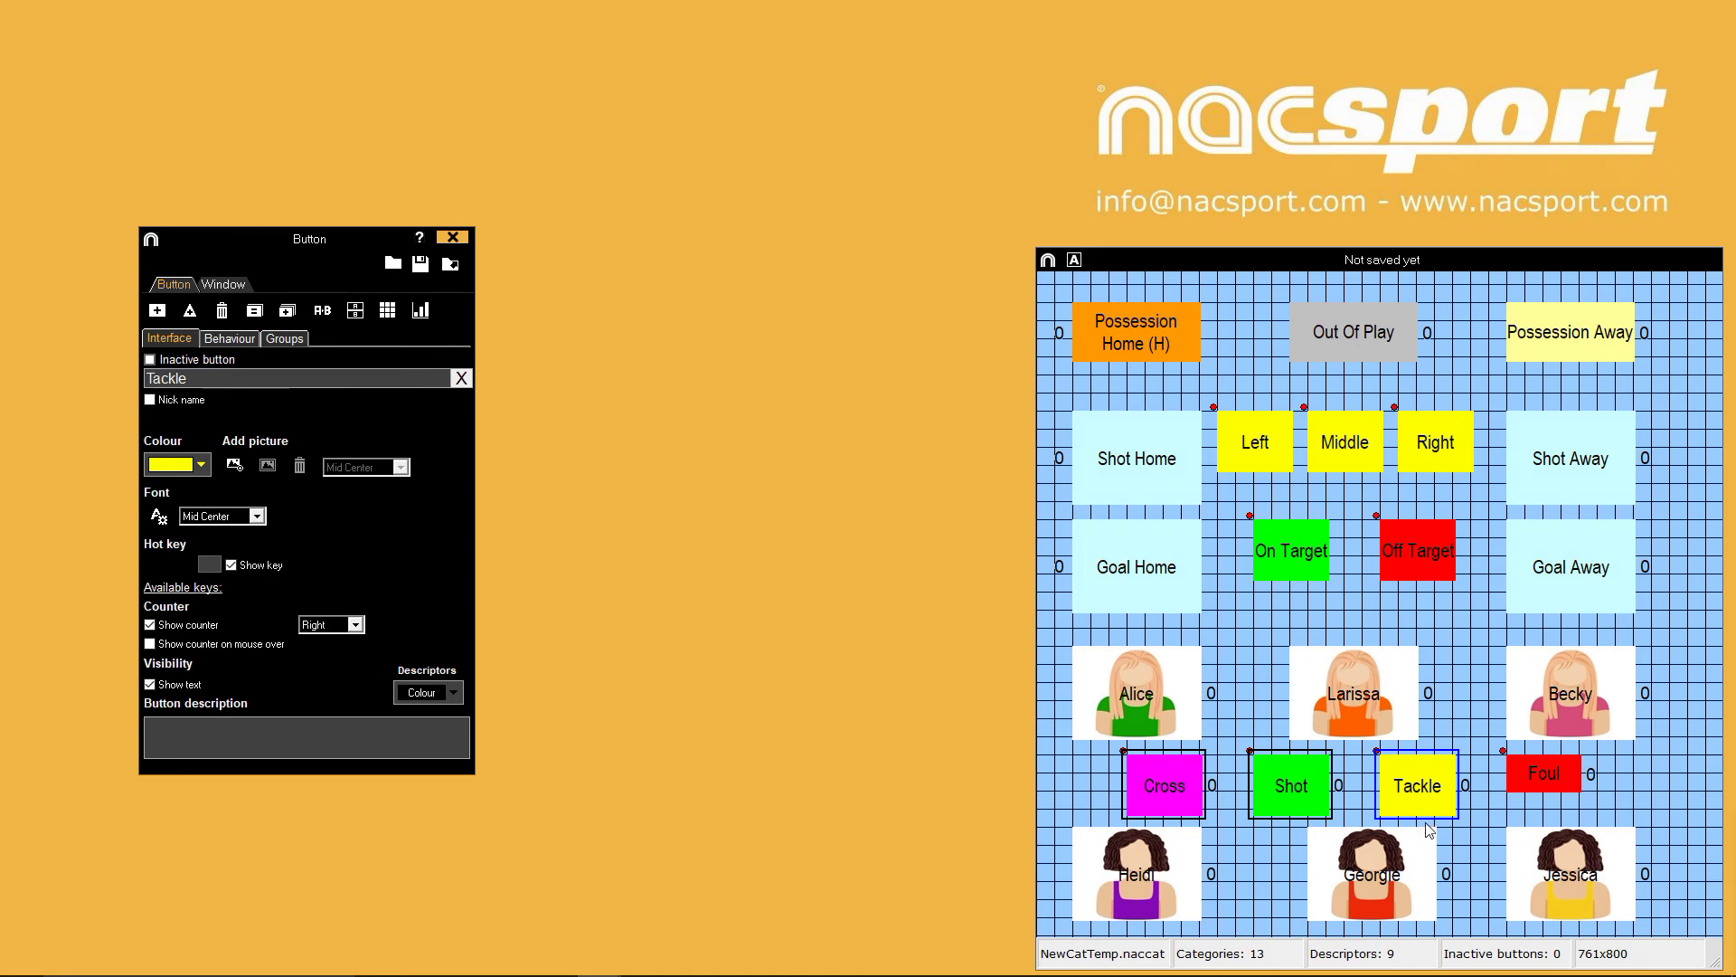
left_click(1541, 789)
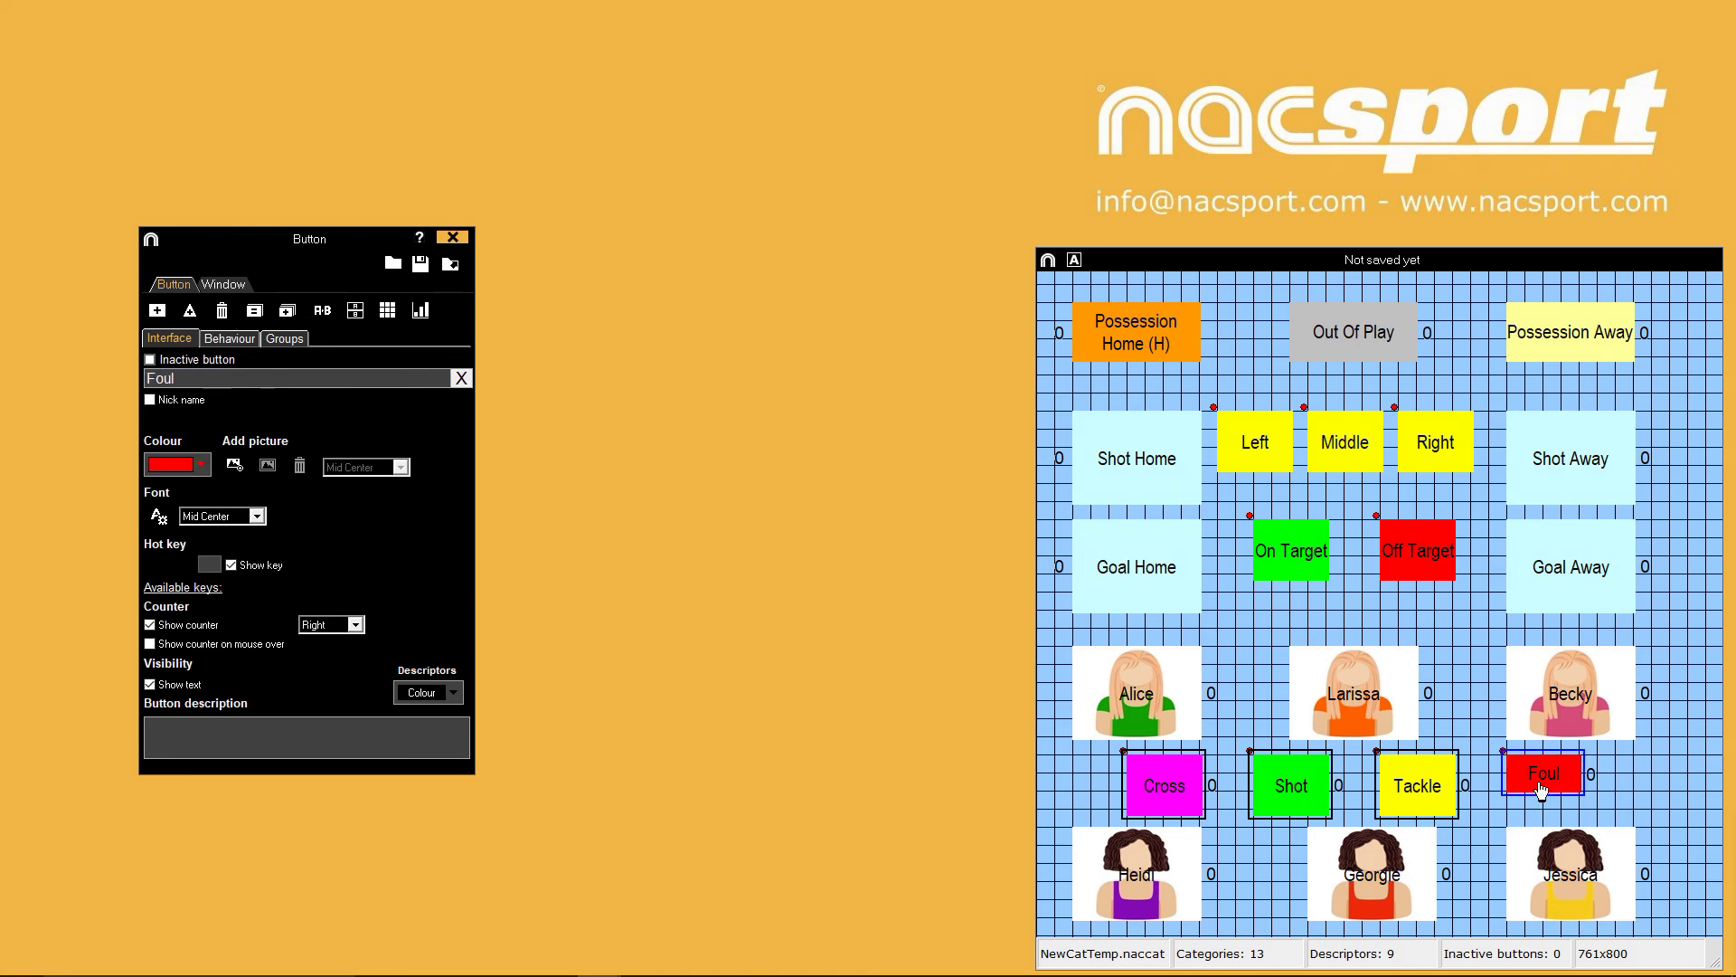
right_click(1537, 785)
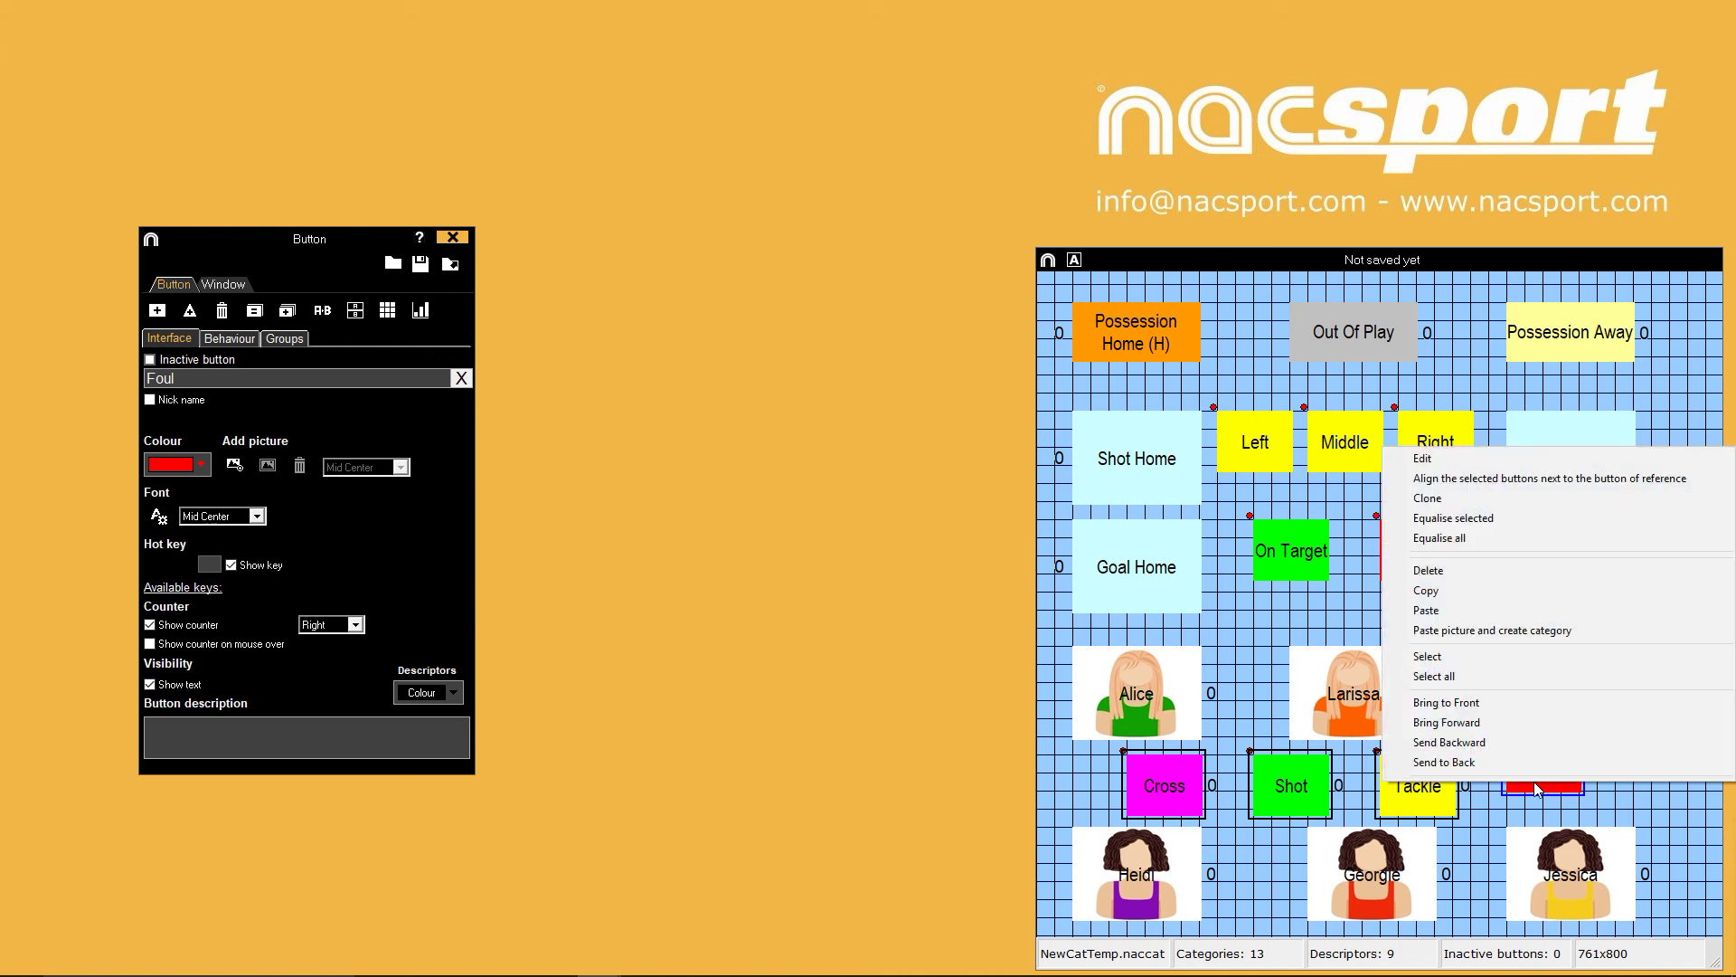
left_click(1531, 524)
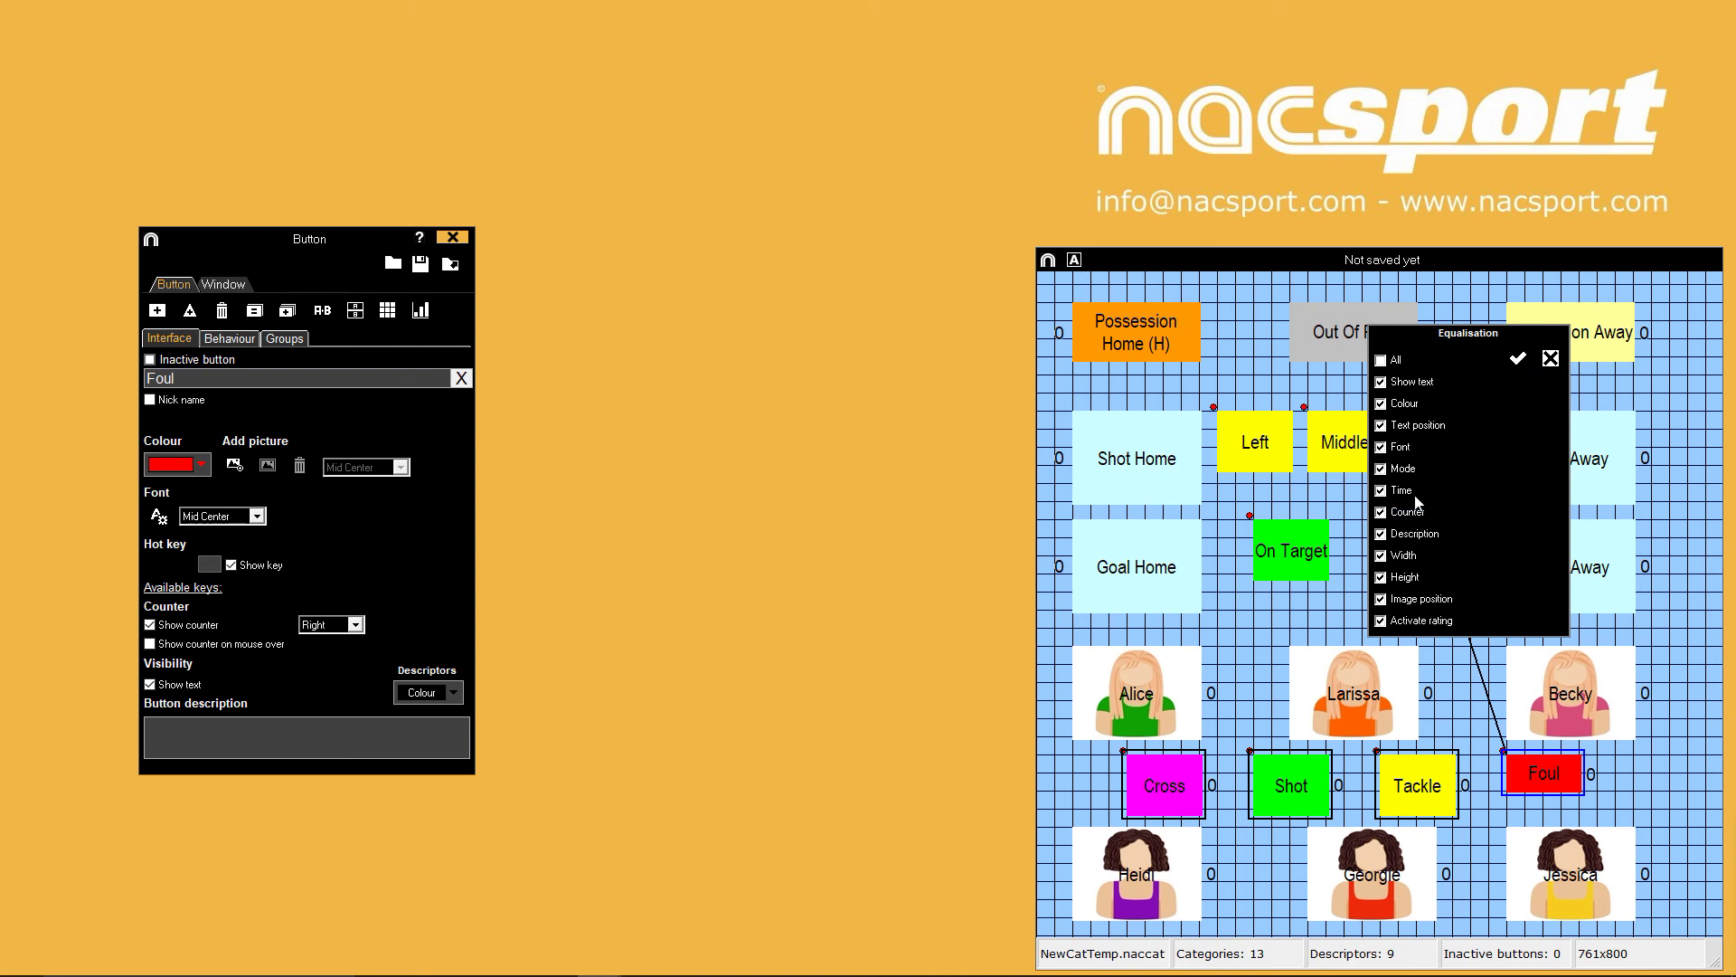
left_click(1382, 406)
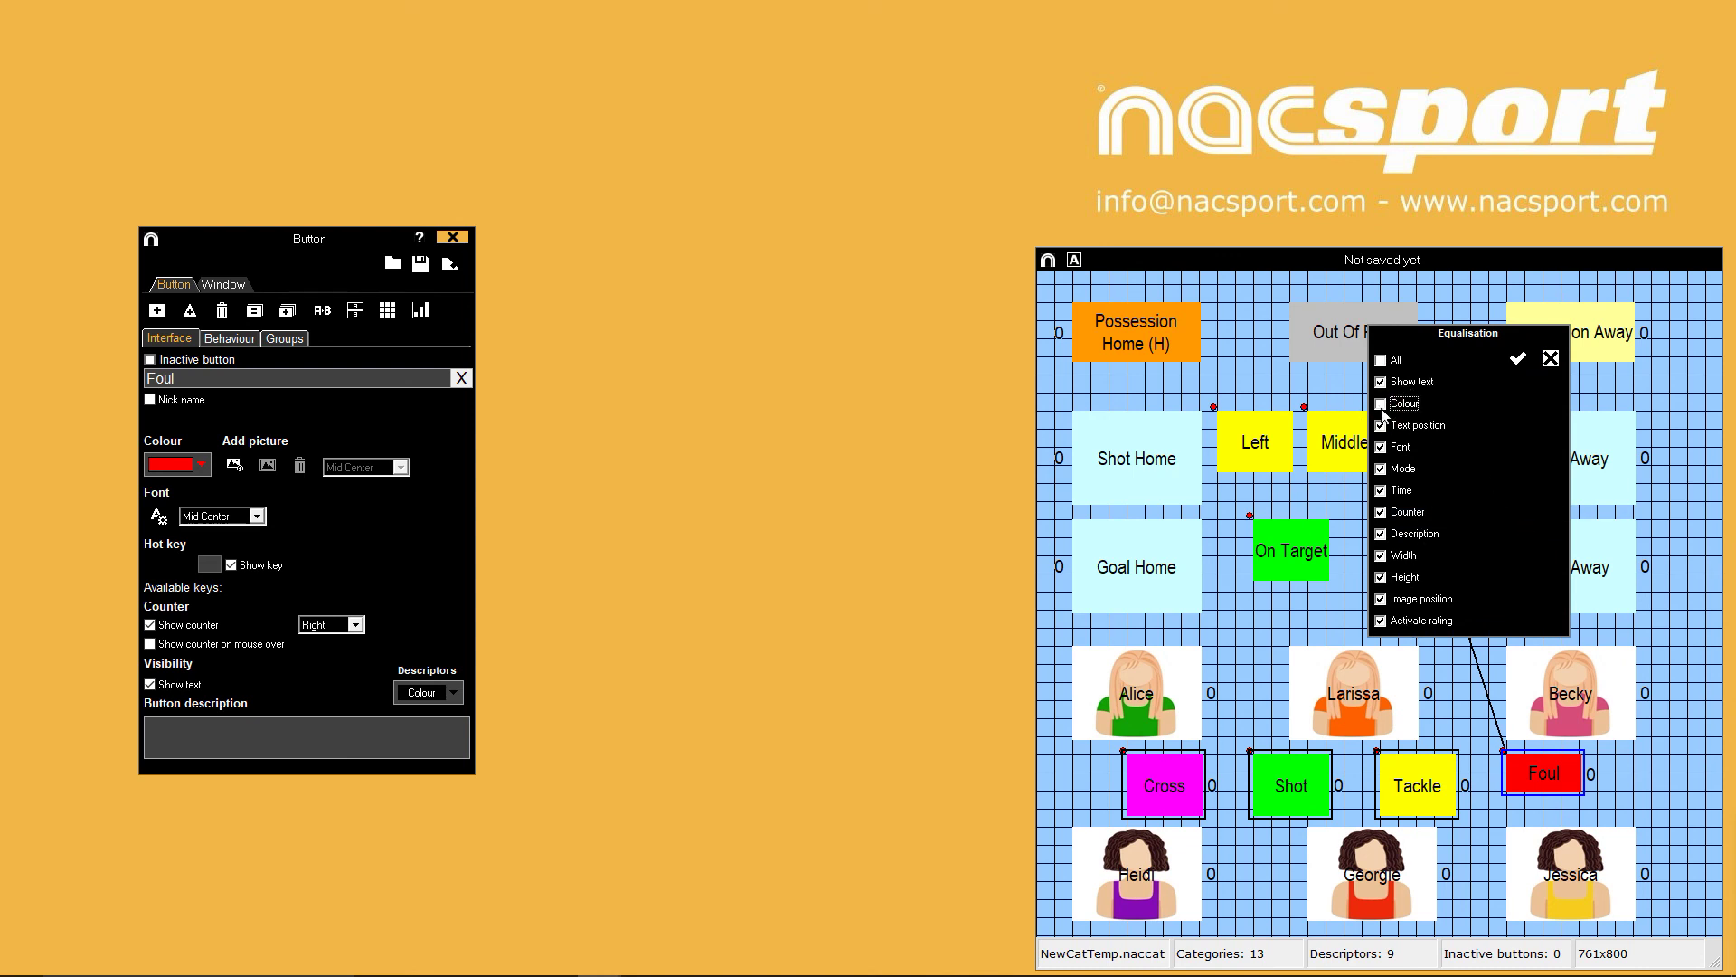
left_click(1519, 363)
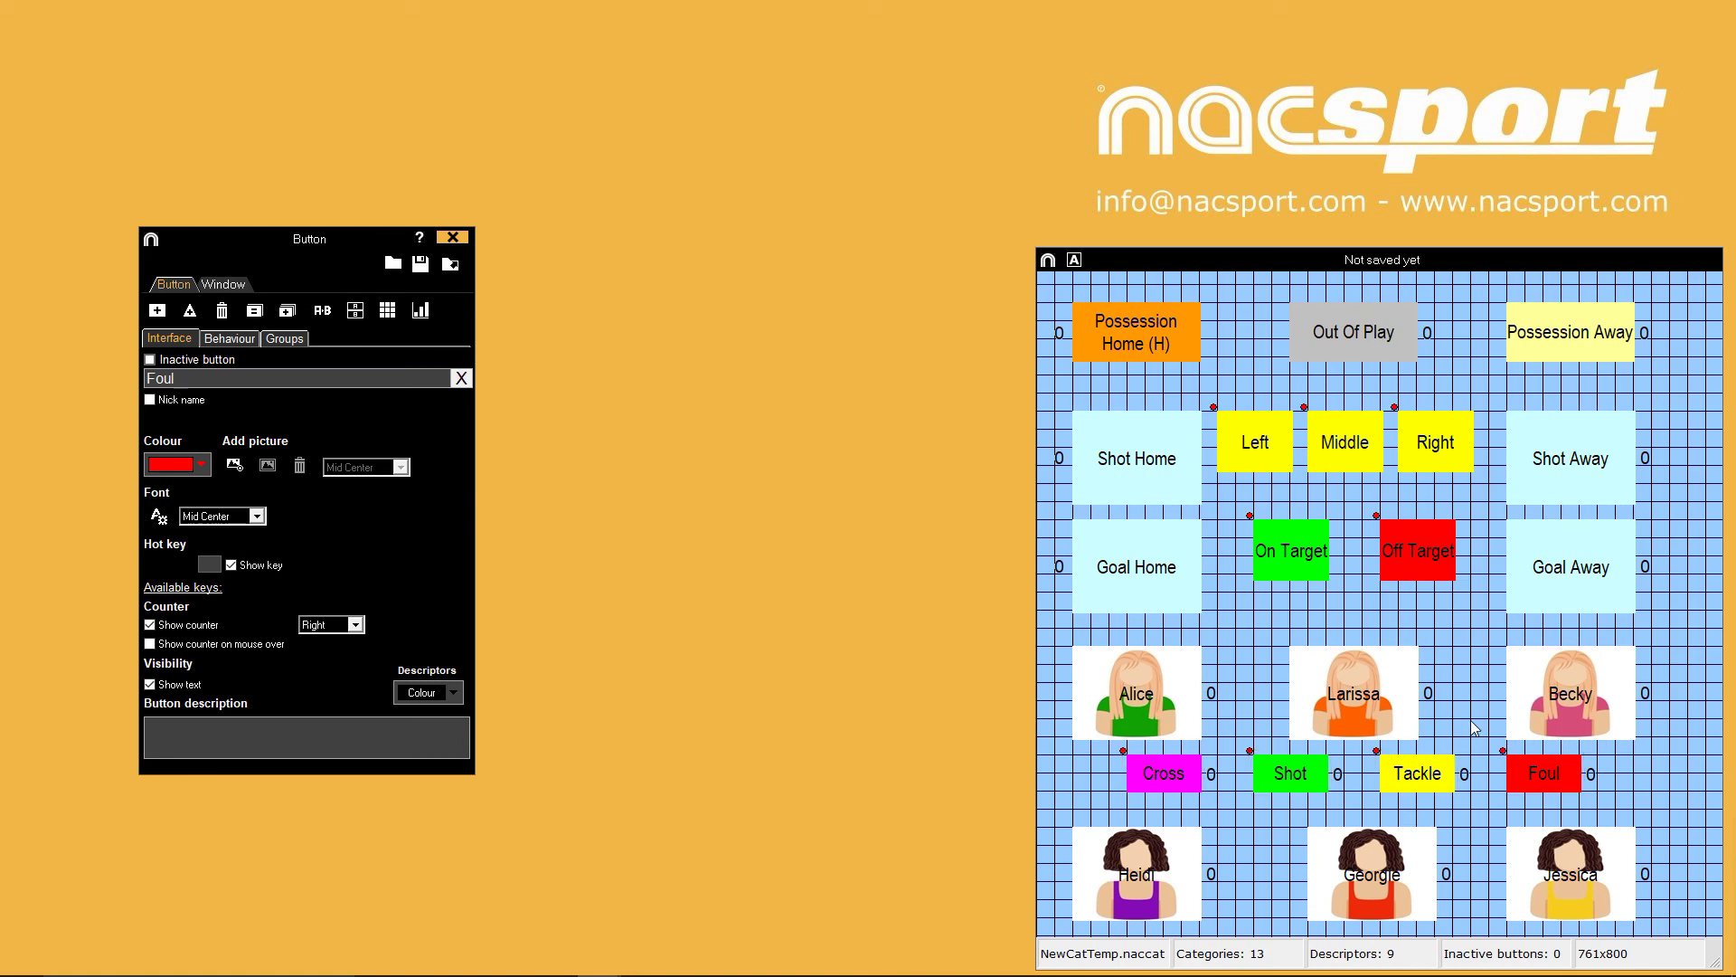
Create an inactive light mint 'Players' button and stretch it beneath On Target and Off Target
double_click(1347, 623)
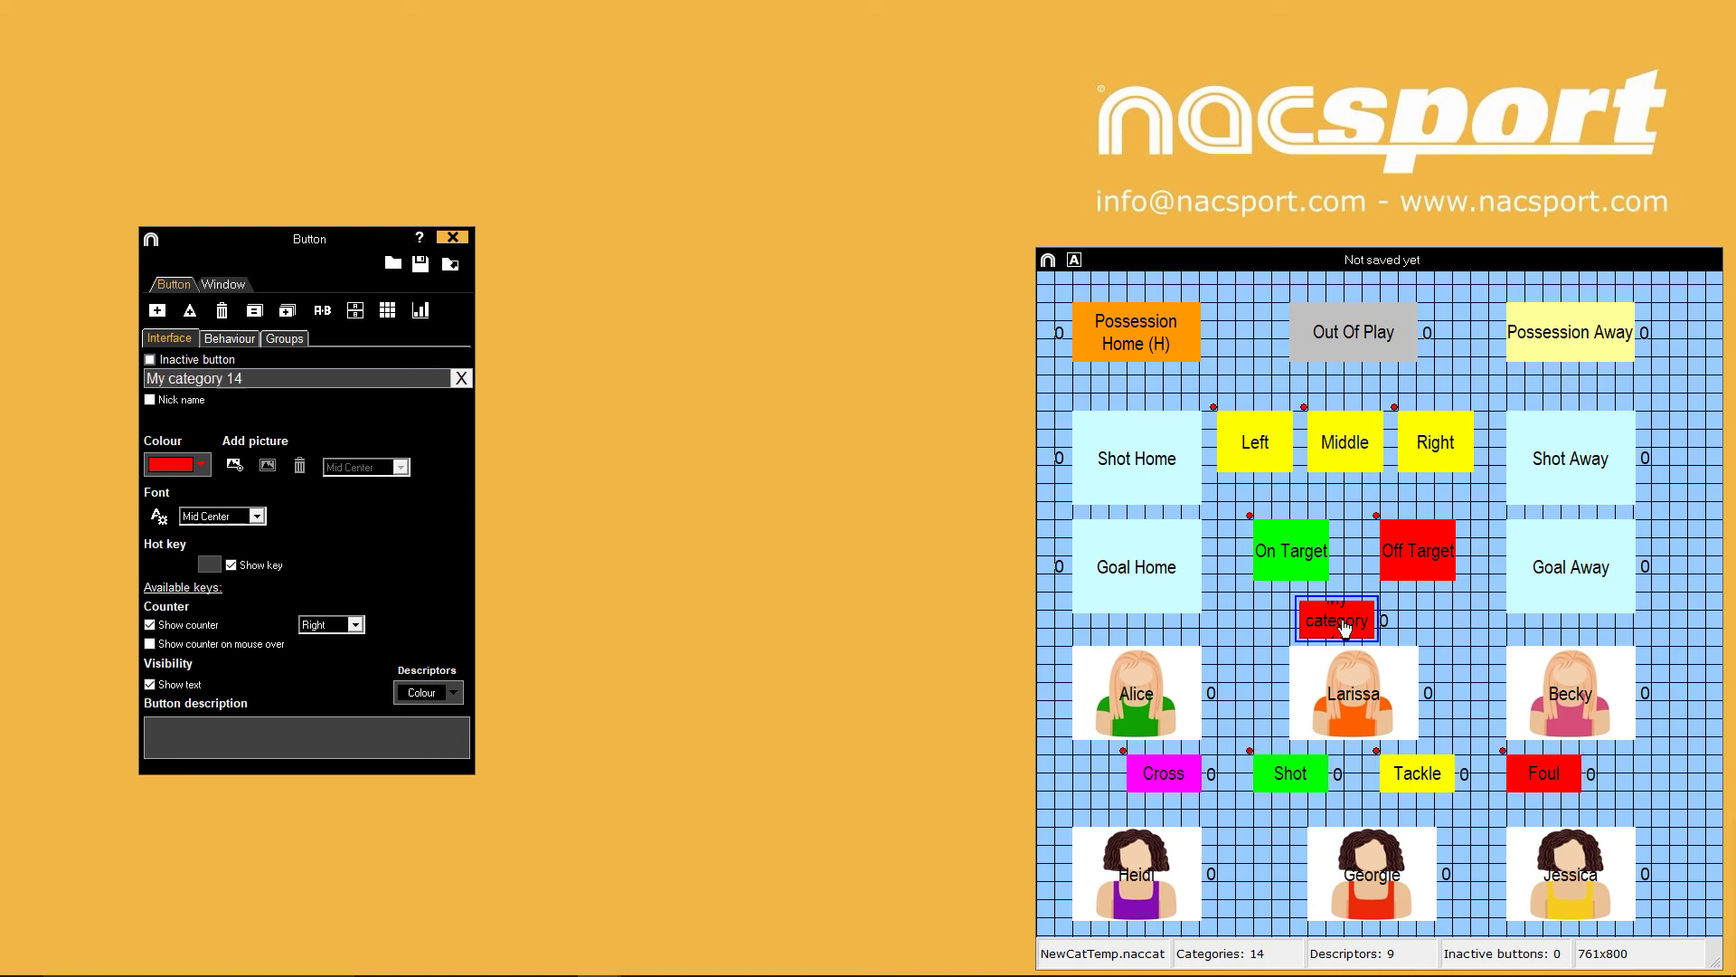
type("Players")
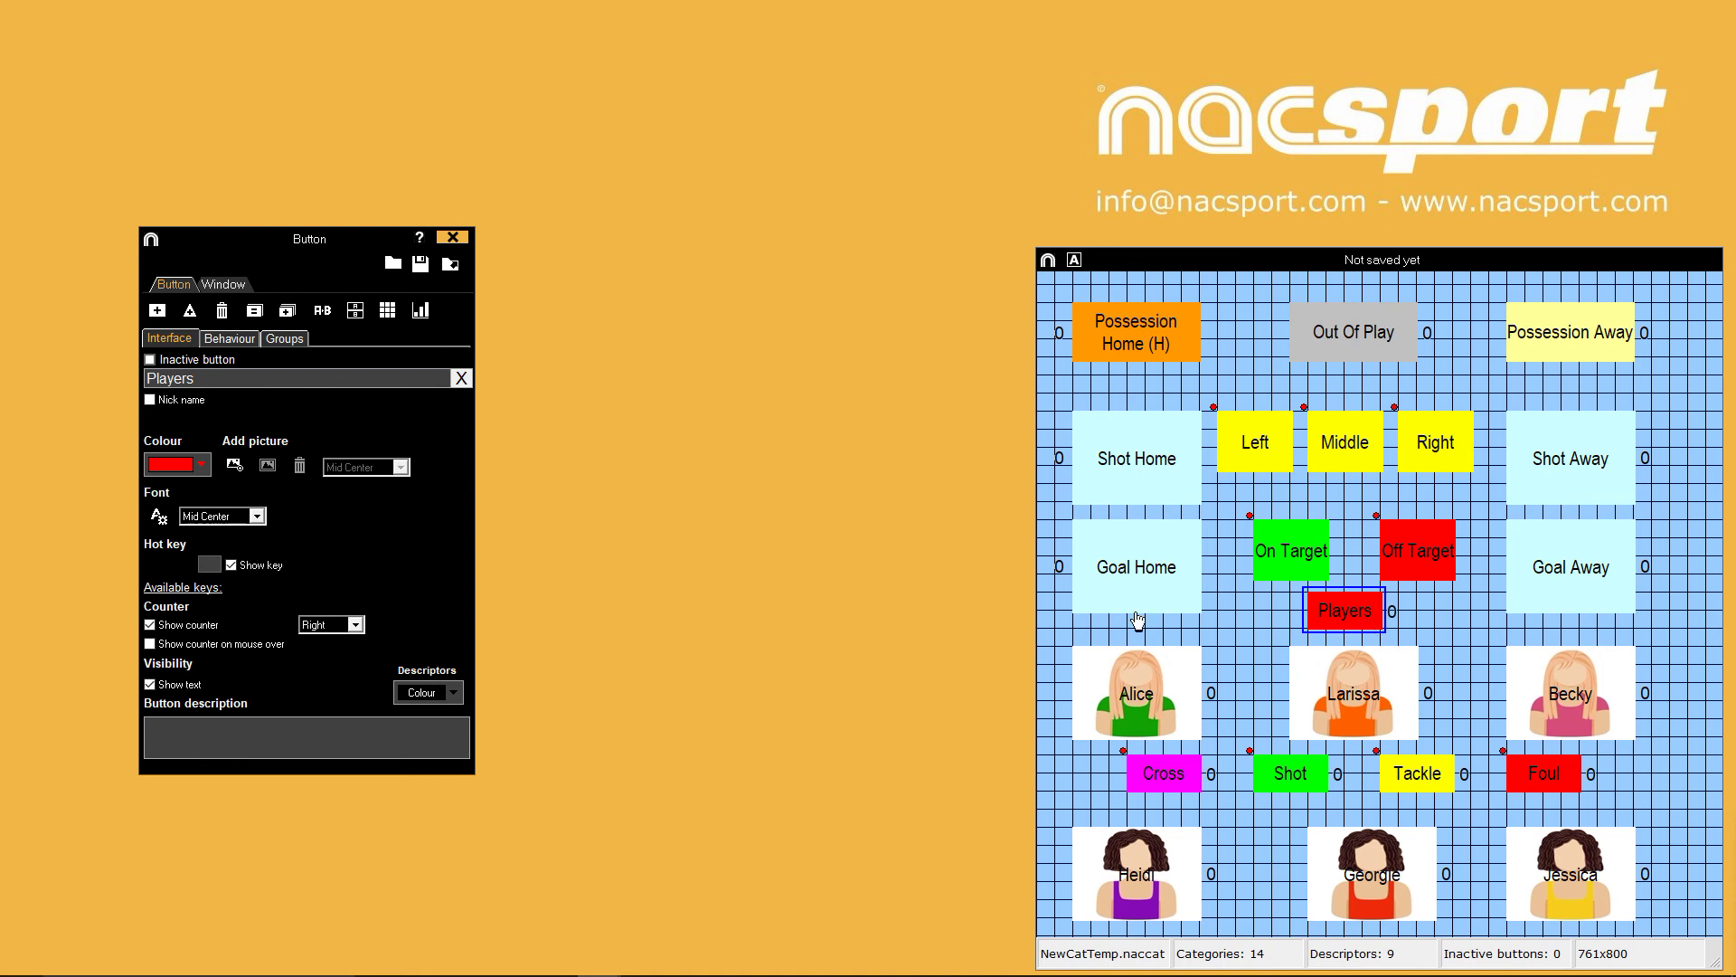
left_click(150, 360)
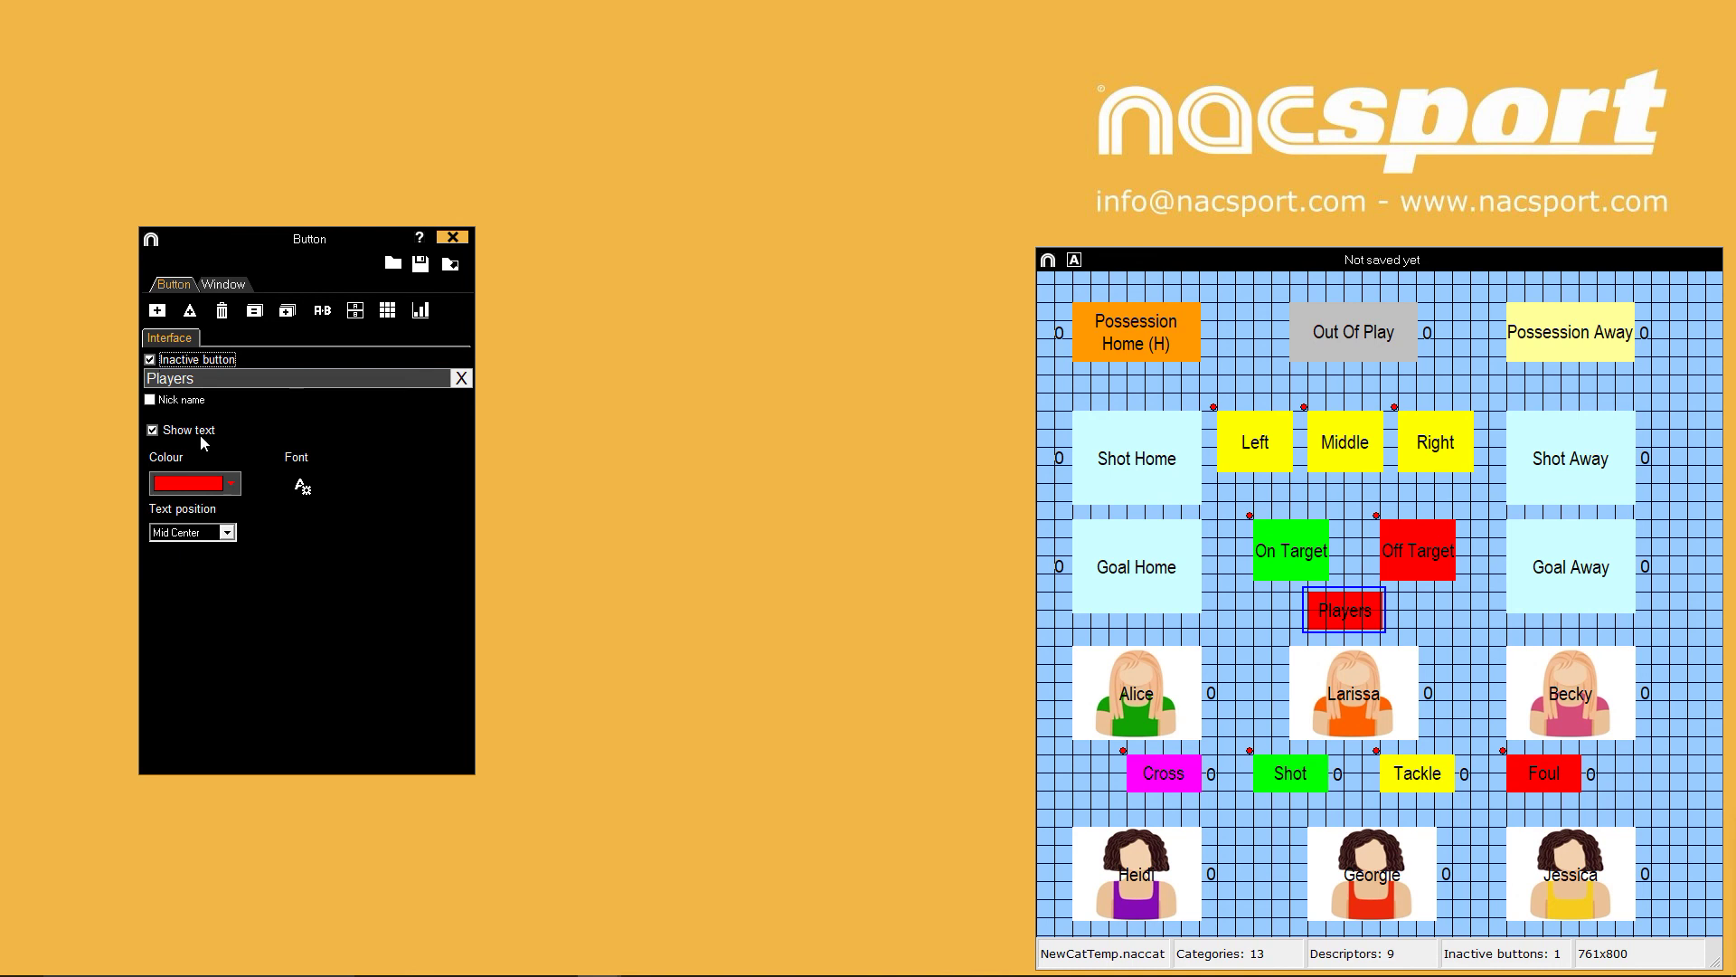
left_click(219, 482)
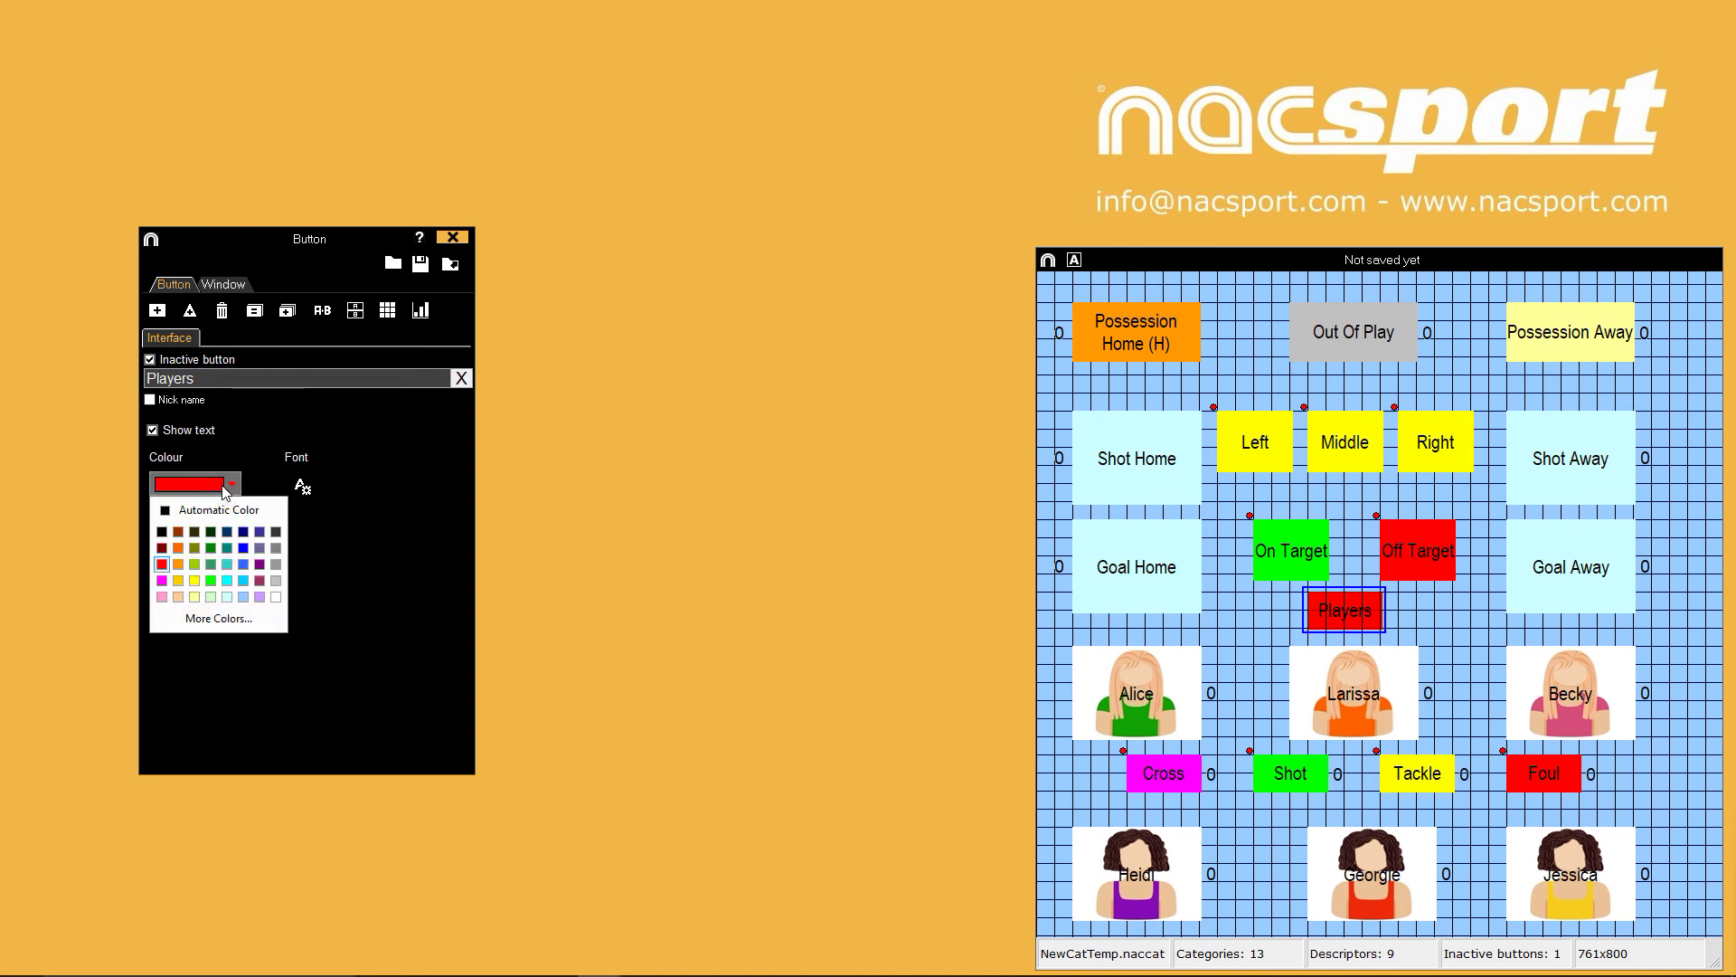
left_click(209, 596)
left_click_drag(1305, 629, 1461, 639)
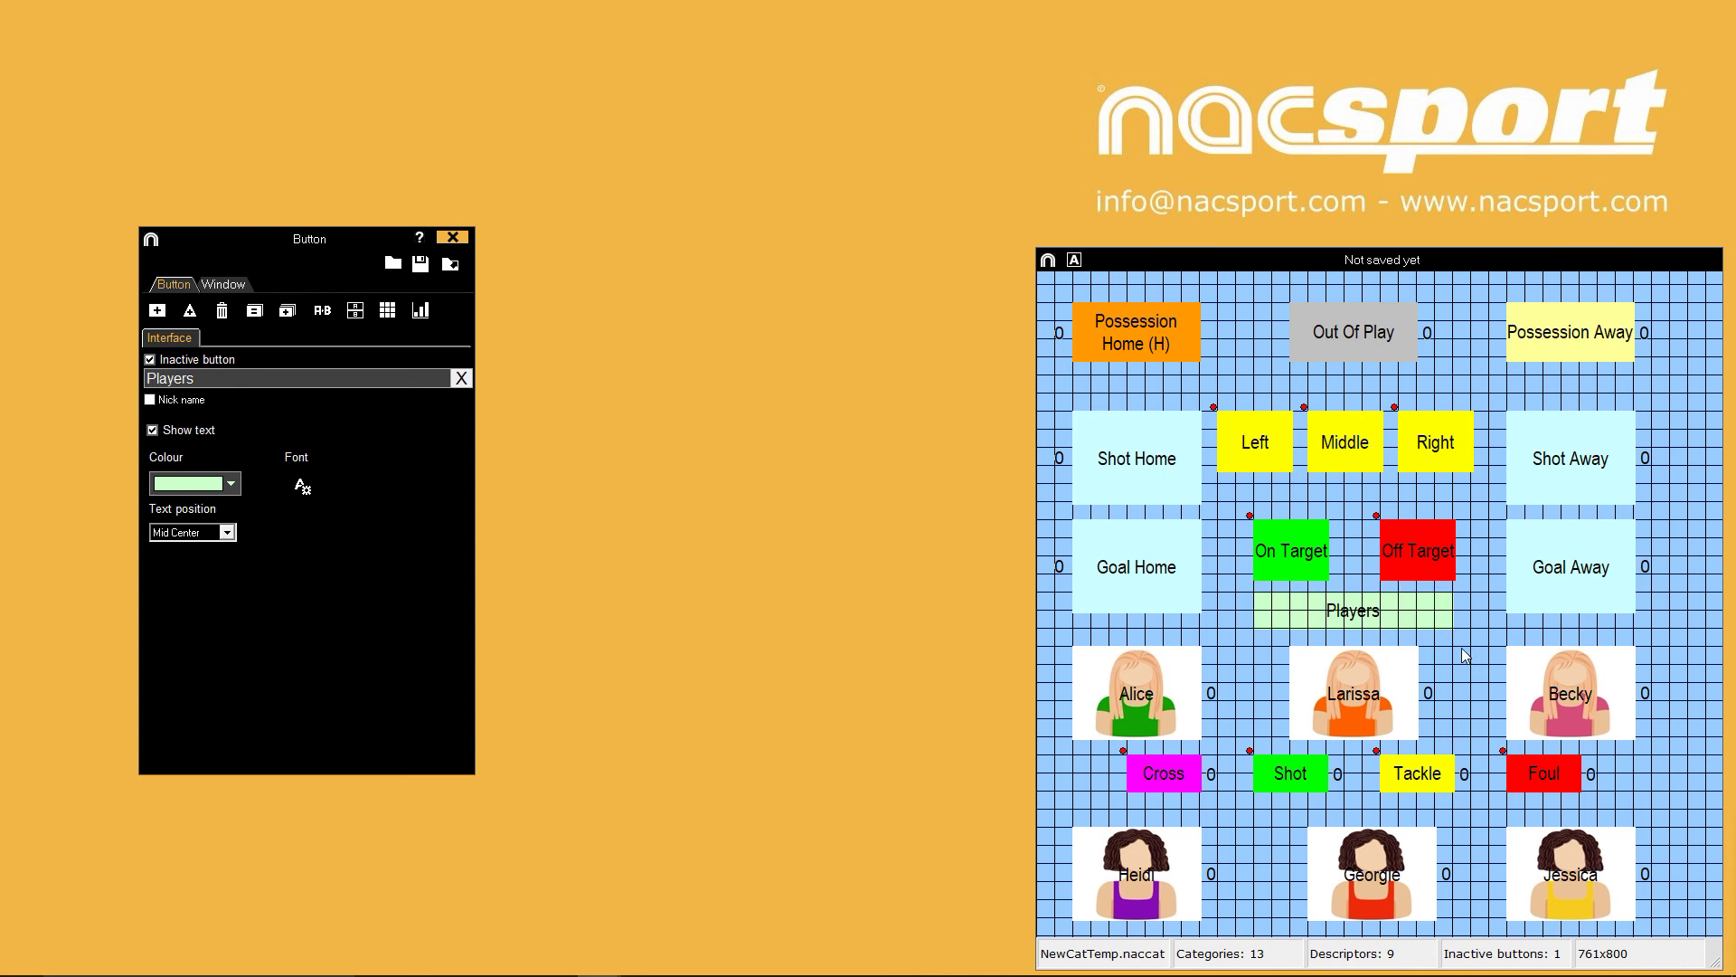
left_click(1157, 491)
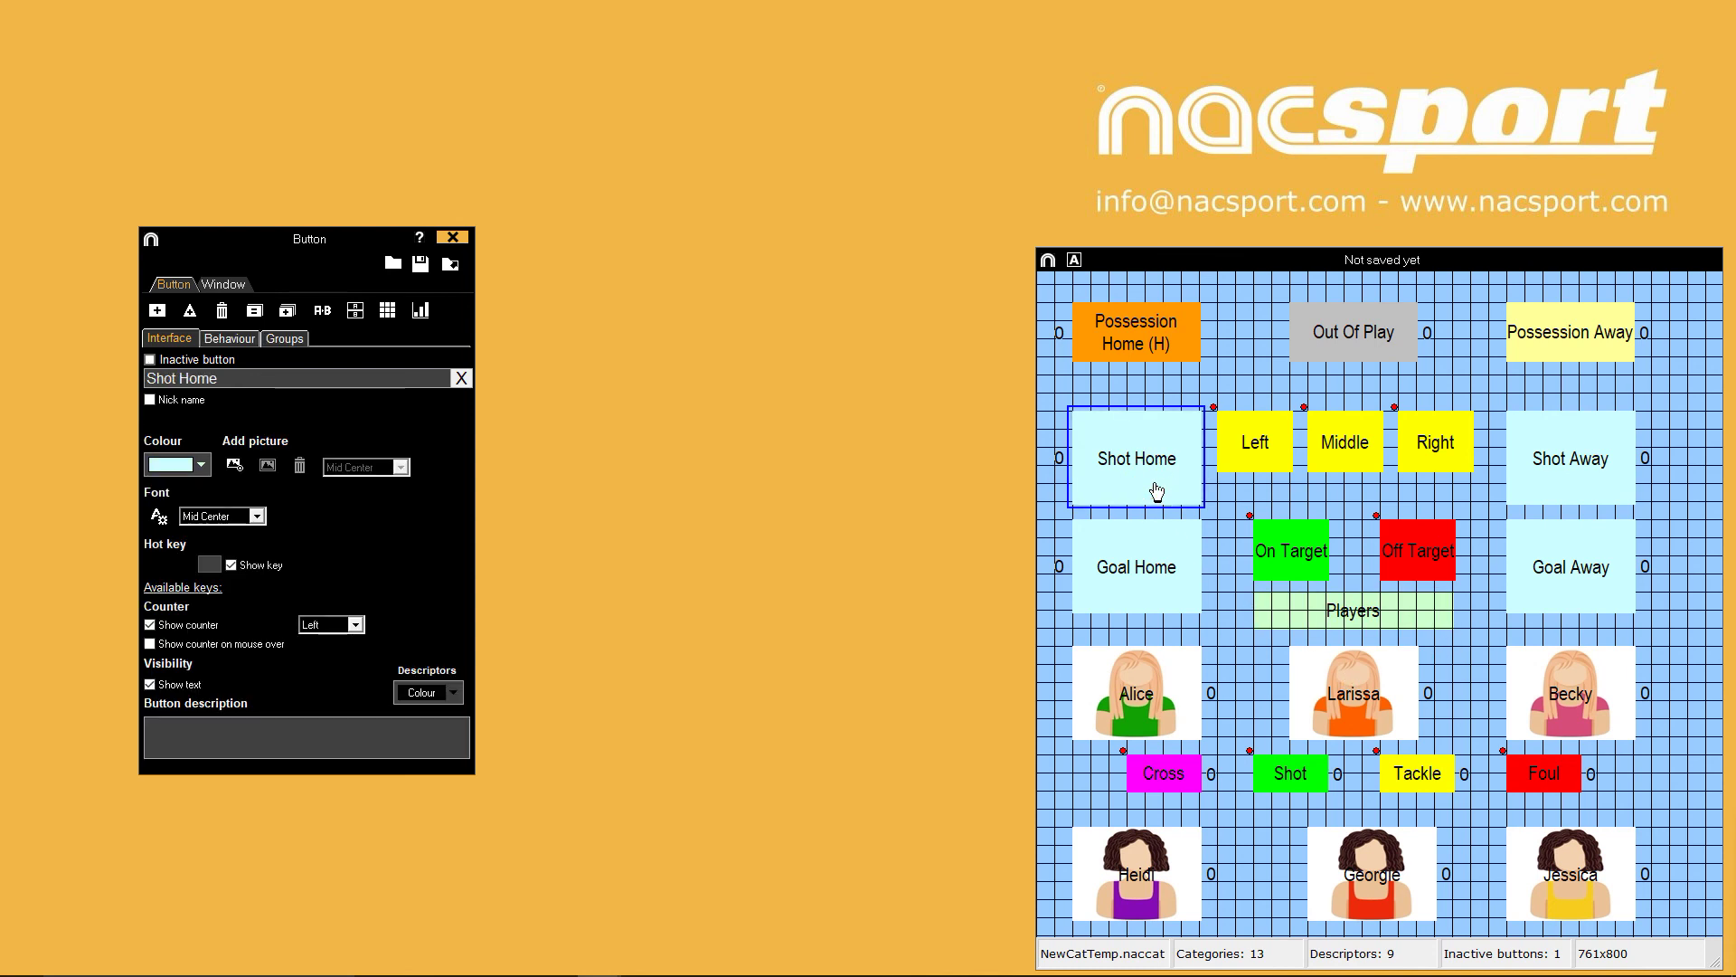